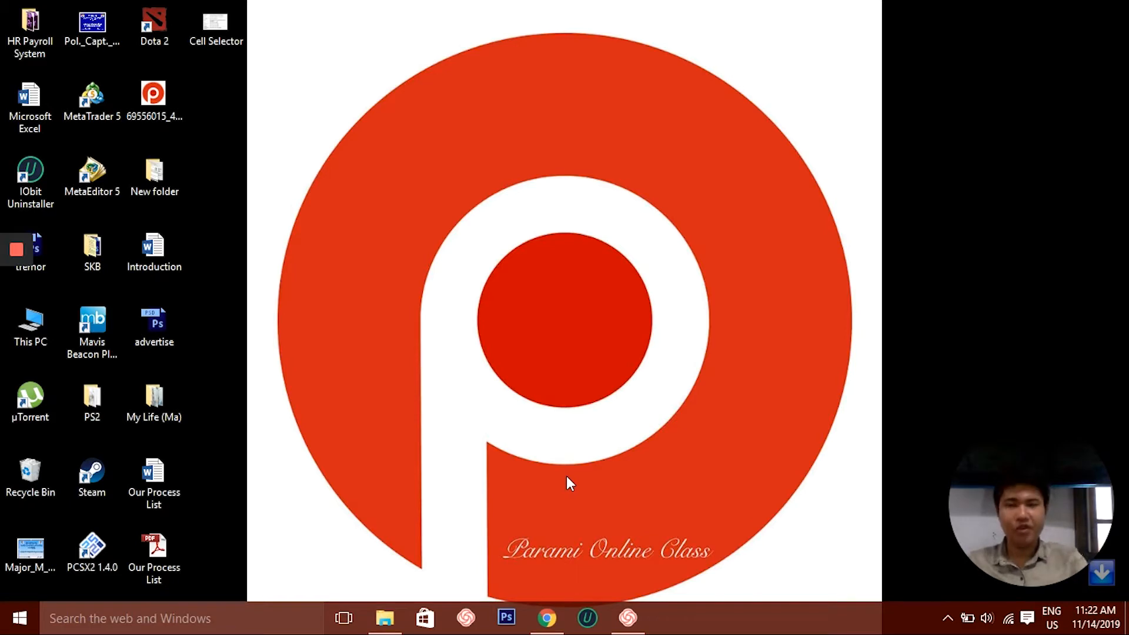
- Open the Cell Selector picture from the desktop
{"action": "double_click", "coordinate": [234, 32]}
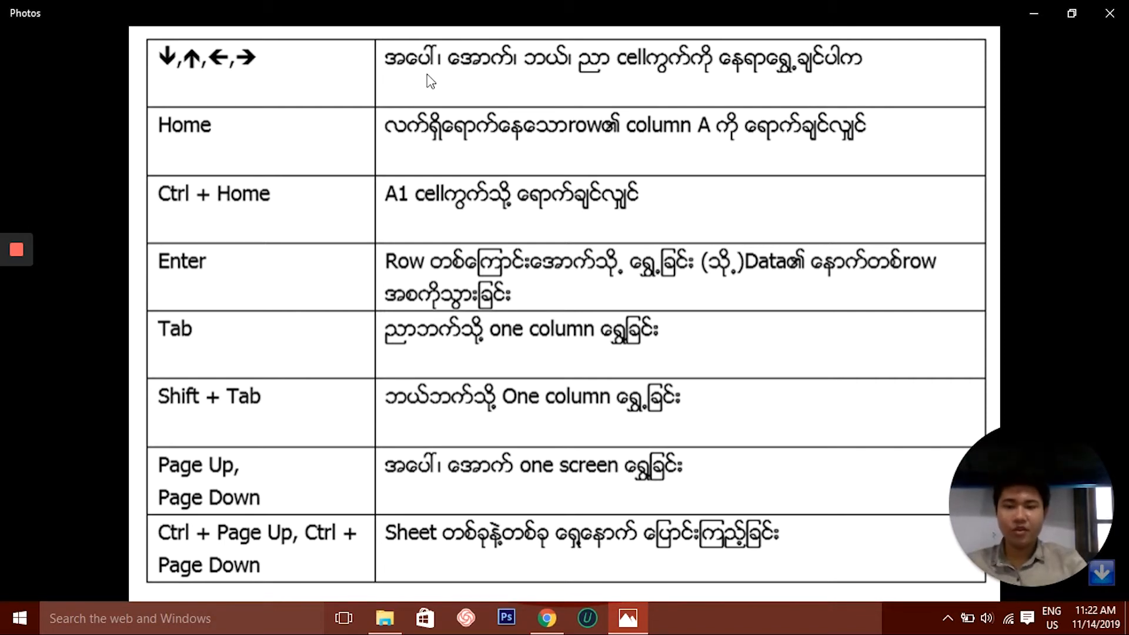
{"action": "left_click", "coordinate": [120, 629]}
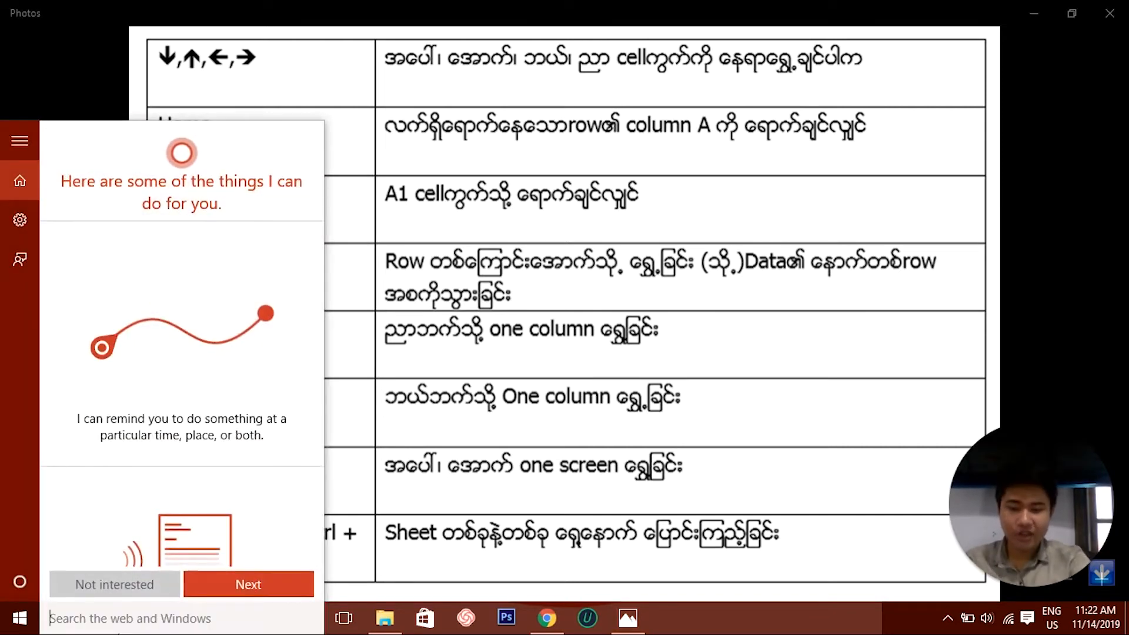
{"action": "type", "text": "excel"}
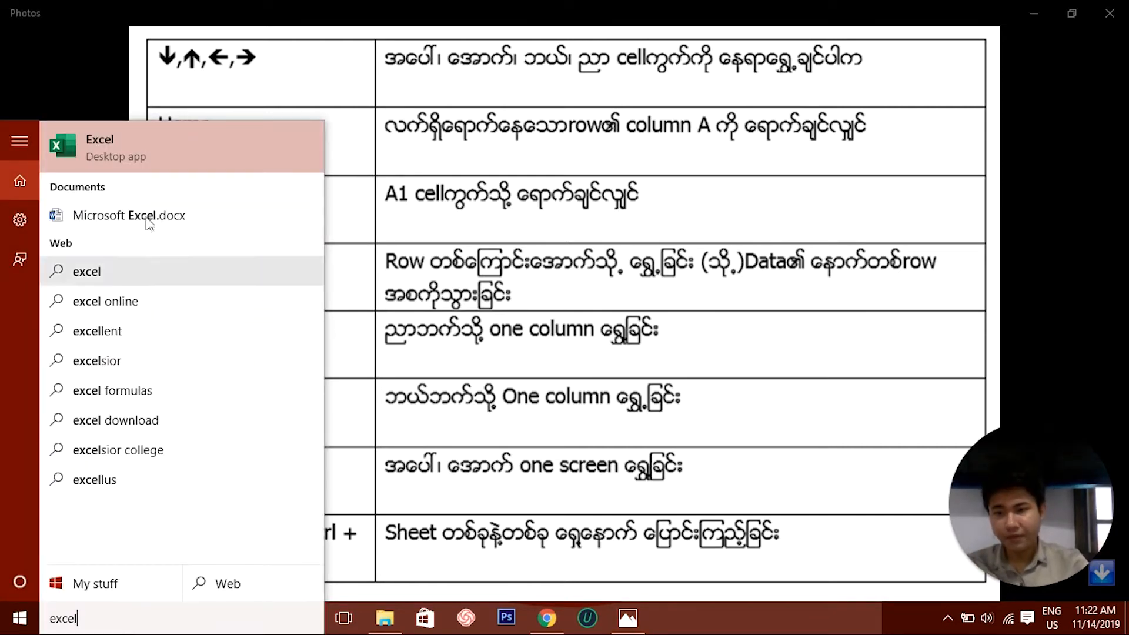
{"action": "left_click", "coordinate": [209, 143]}
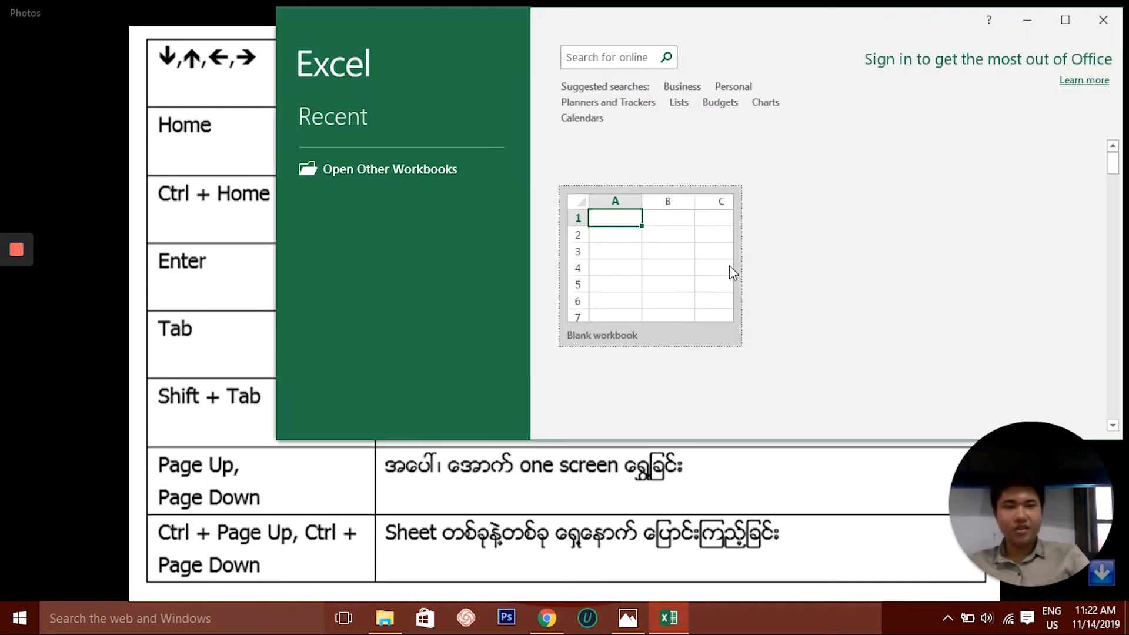
{"action": "left_click", "coordinate": [1111, 26]}
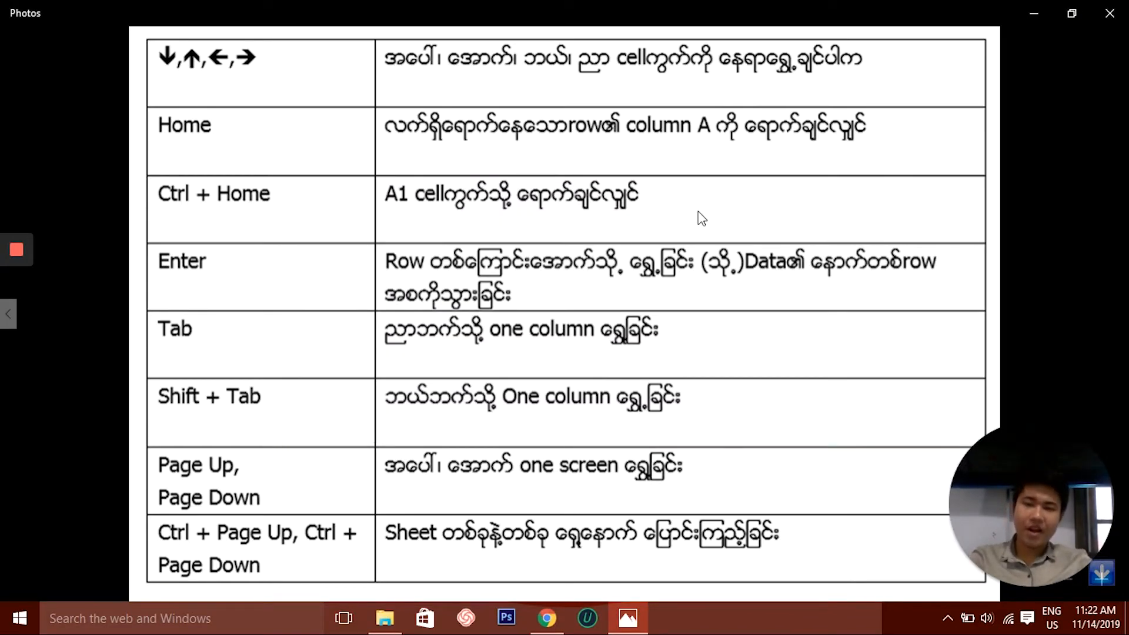
- Open the Ch1 Ex1 workbook from the Documents folder and move its window to uncover the first row of the shortcut picture
{"action": "key", "text": "super+e"}
{"action": "left_click", "coordinate": [107, 206]}
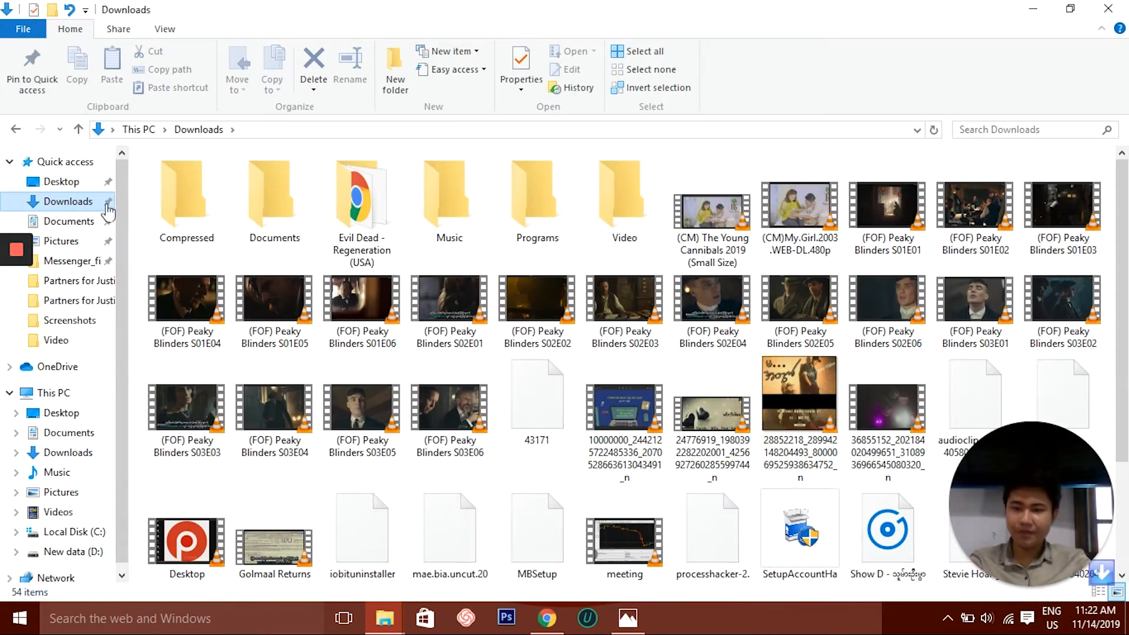
{"action": "left_click", "coordinate": [56, 222]}
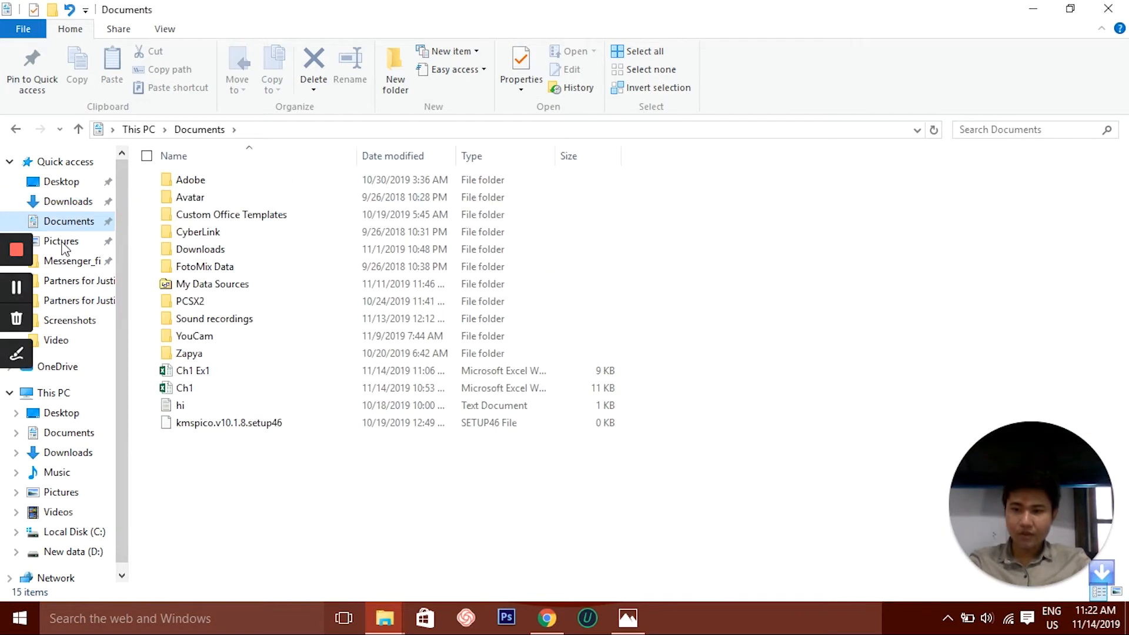
{"action": "double_click", "coordinate": [210, 375]}
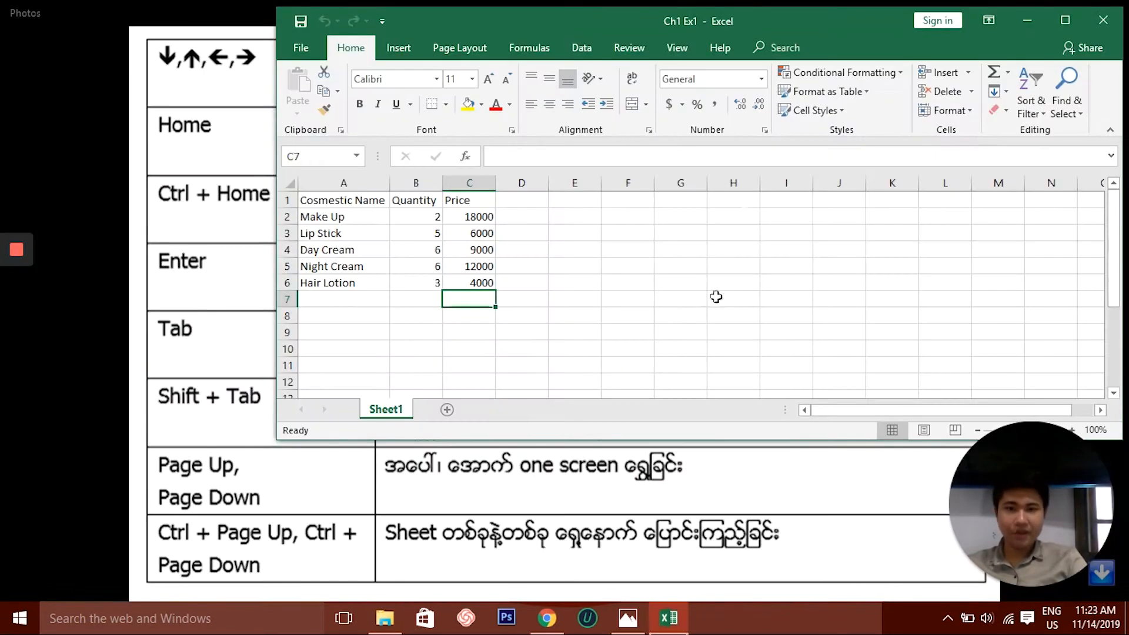
{"action": "left_click_drag", "start_coordinate": [764, 18], "coordinate": [629, 125]}
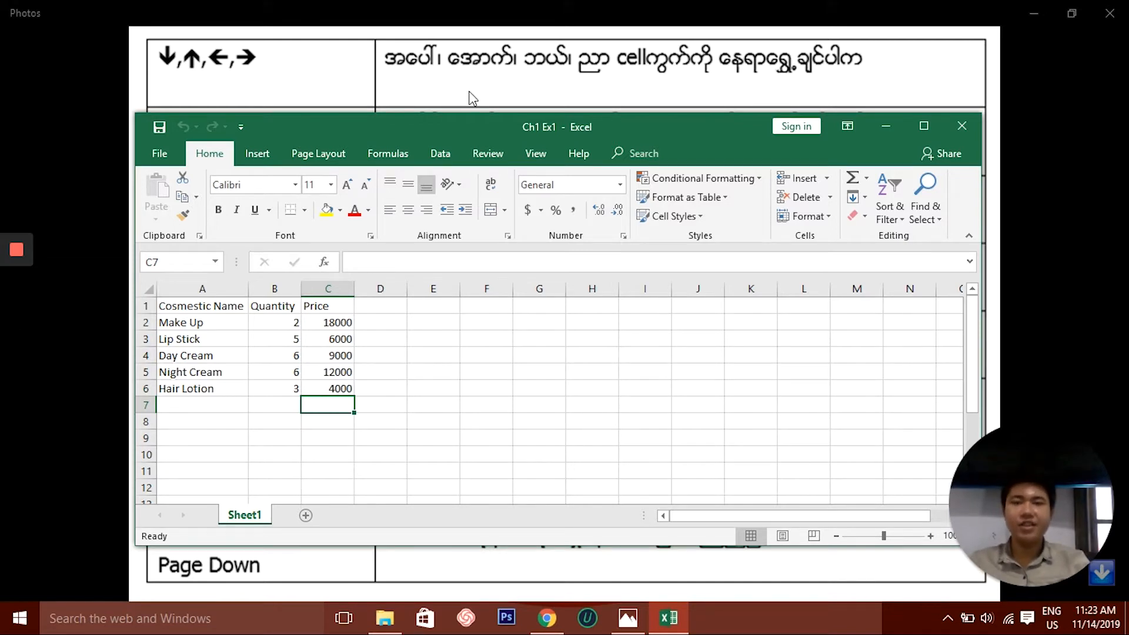
- Move the cell selection one cell at a time up, down and sideways from C7, ending on the Cosmestic Name header in A1
{"action": "key", "text": "Up"}
{"action": "key", "text": "Up"}
{"action": "key", "text": "Down"}
{"action": "key", "text": "Down"}
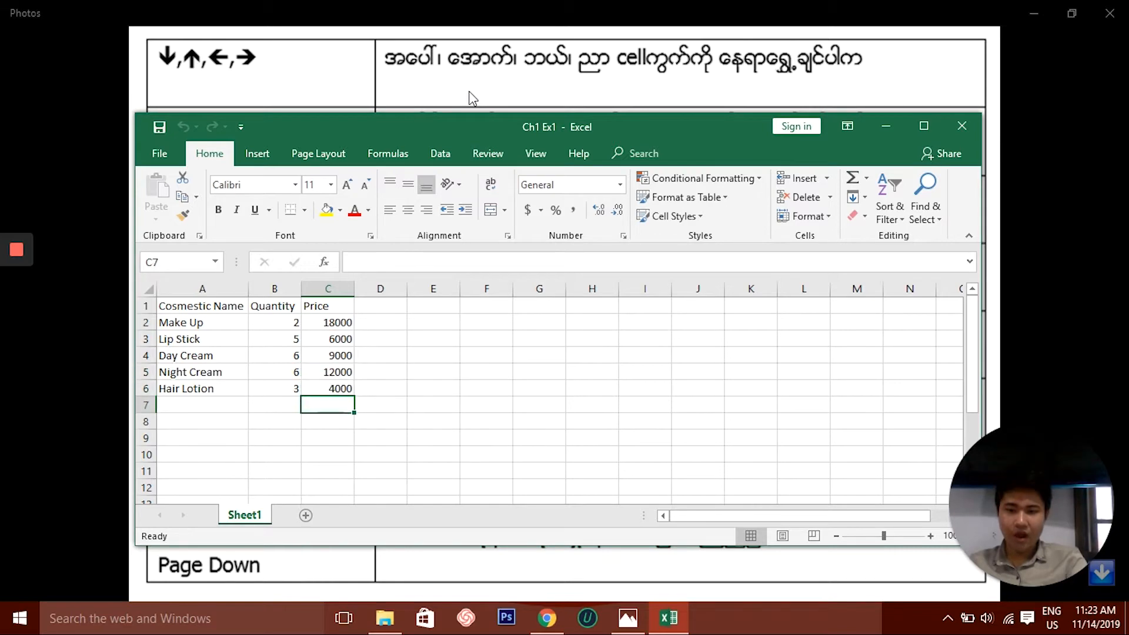
{"action": "key", "text": "Right"}
{"action": "key", "text": "Right"}
{"action": "key", "text": "Left"}
{"action": "key", "text": "Left"}
{"action": "key", "text": "Left"}
{"action": "key", "text": "Up"}
{"action": "key", "text": "Up"}
{"action": "key", "text": "Up"}
{"action": "key", "text": "Up"}
{"action": "key", "text": "Up"}
{"action": "key", "text": "Up"}
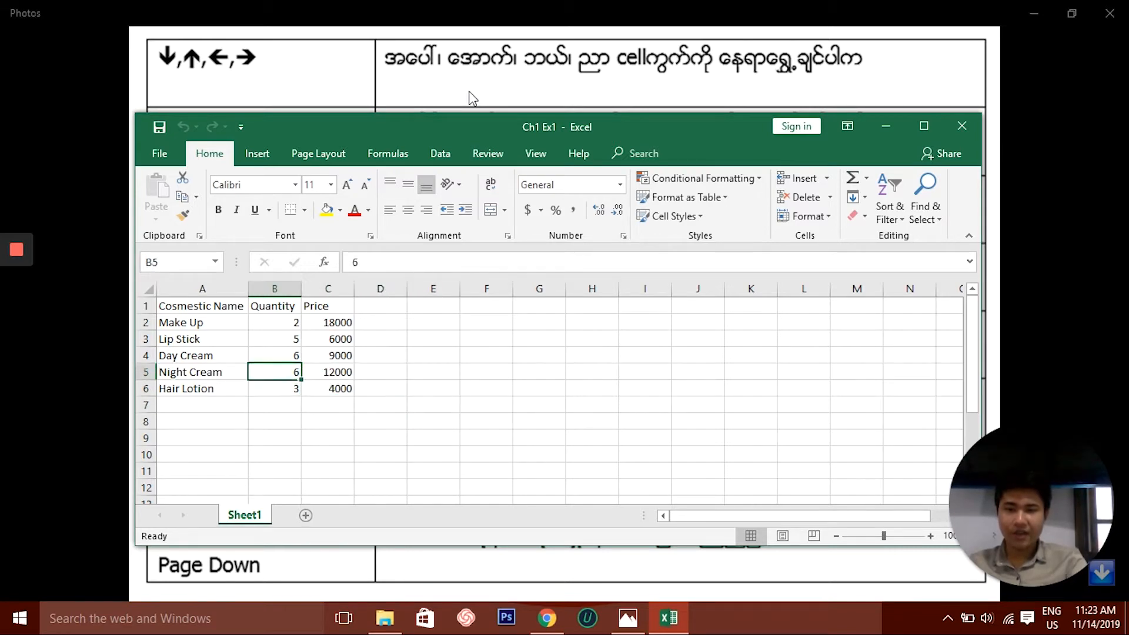
{"action": "key", "text": "Left"}
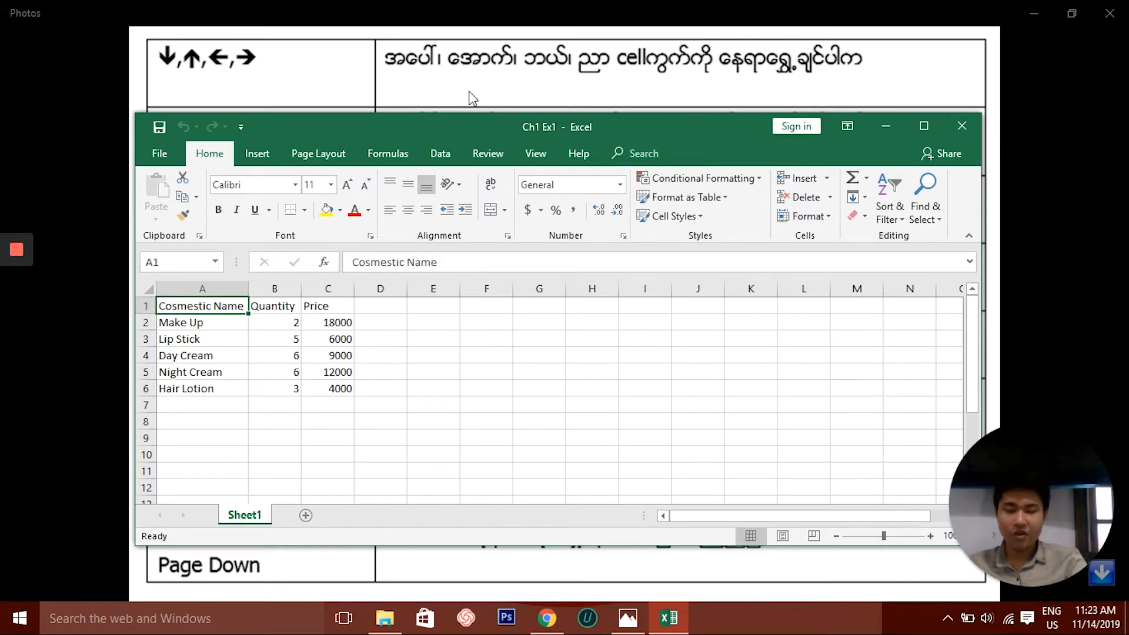
- Step the cell selection down column A and back up to the Make Up cell, A2
{"action": "key", "text": "Down"}
{"action": "key", "text": "Down"}
{"action": "key", "text": "Down"}
{"action": "key", "text": "Up"}
{"action": "key", "text": "Up"}
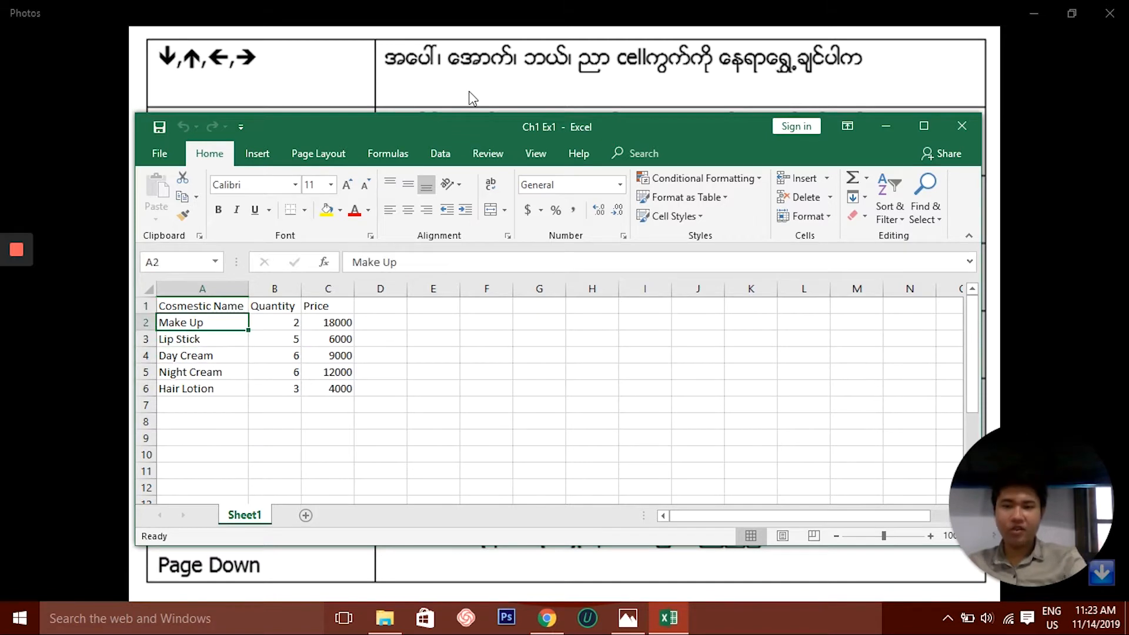
- Consult the shortcut picture, then return to the workbook and lower its window to uncover the picture's Home row
{"action": "left_click", "coordinate": [631, 74]}
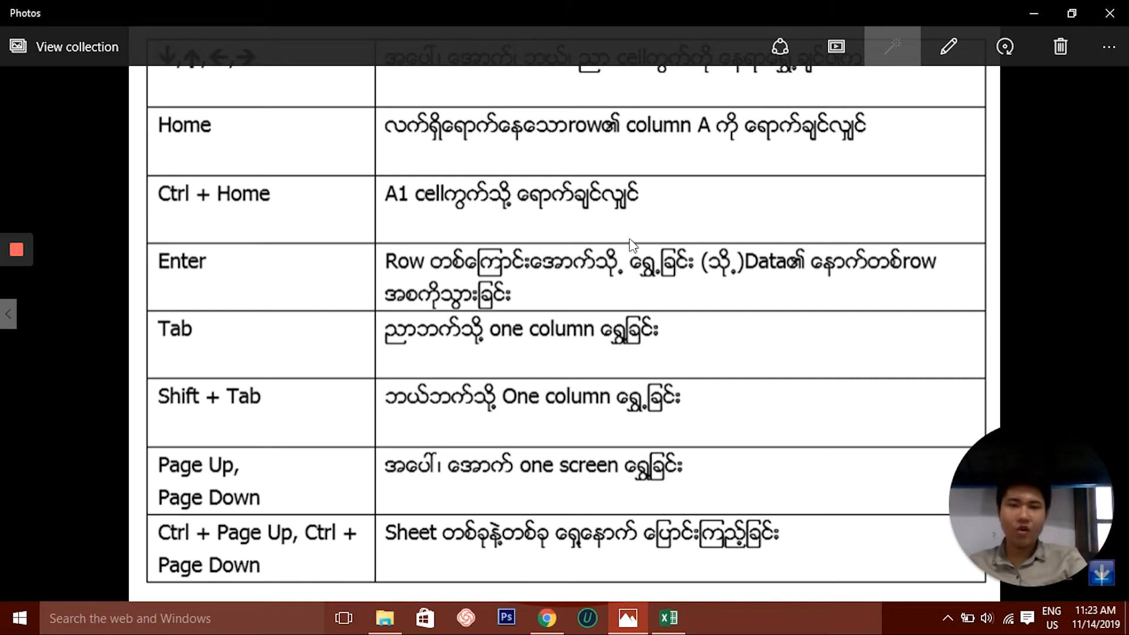
{"action": "left_click", "coordinate": [668, 618]}
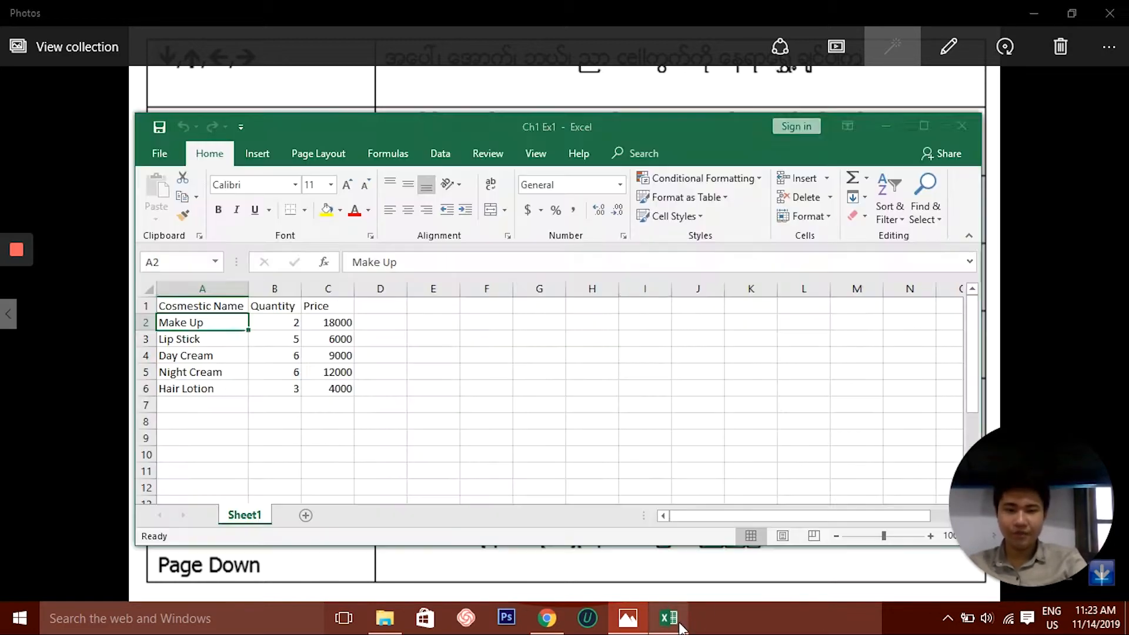
{"action": "left_click_drag", "start_coordinate": [634, 145], "coordinate": [634, 196]}
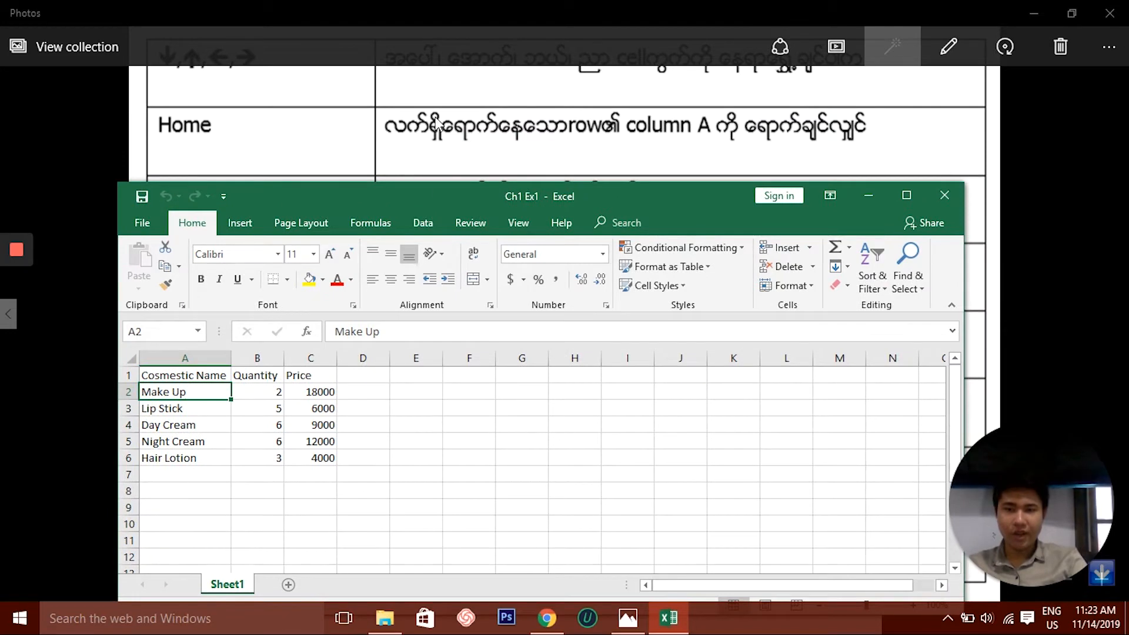
- Step the cell selection down to A5 and across to the empty cell D5
{"action": "key", "text": "Down"}
{"action": "key", "text": "Down"}
{"action": "key", "text": "Down"}
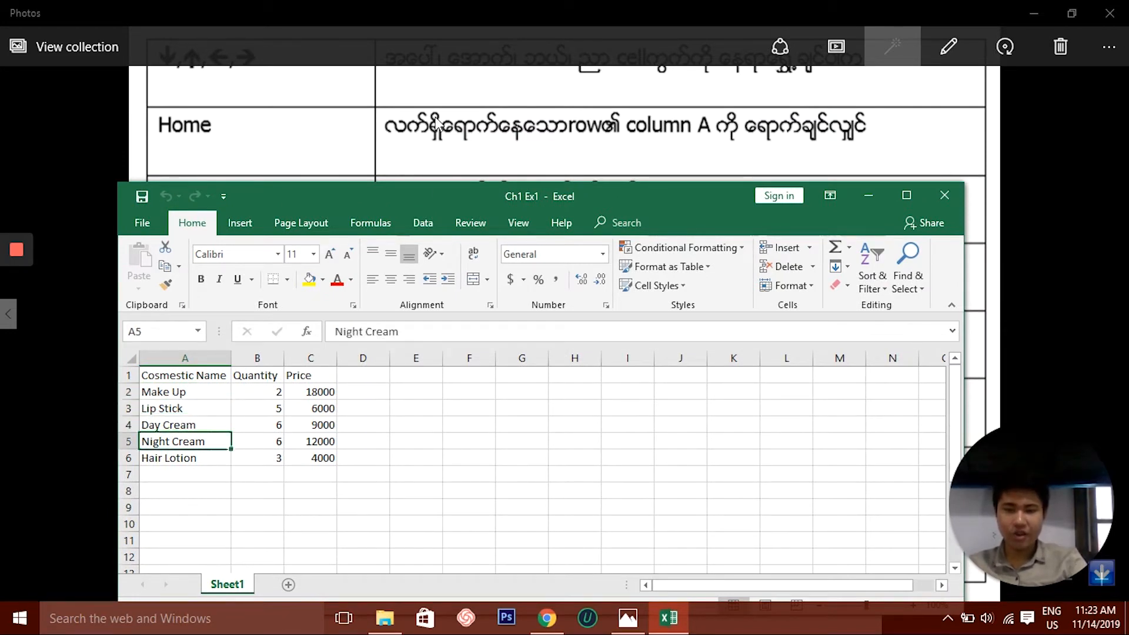
{"action": "key", "text": "Right"}
{"action": "key", "text": "Right"}
{"action": "key", "text": "Right"}
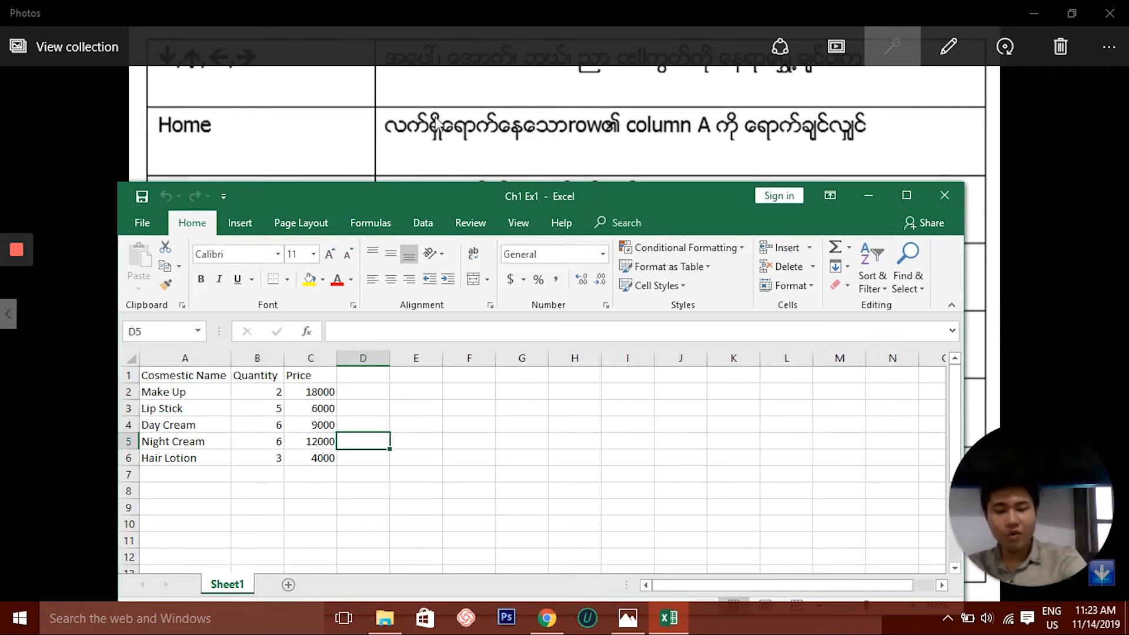
- Select the distant empty cell M47, then jump to the first cell of that row, A47
{"action": "left_click", "coordinate": [722, 461]}
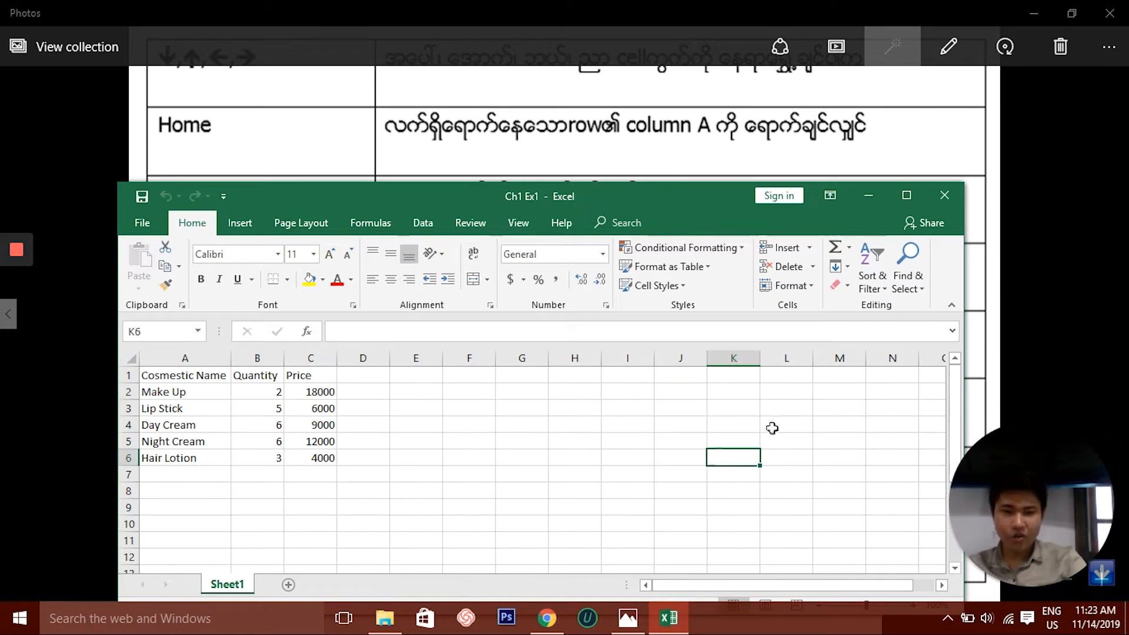
{"action": "scroll", "coordinate": [758, 441], "scroll_direction": "down", "scroll_amount": 13}
{"action": "left_click", "coordinate": [846, 490]}
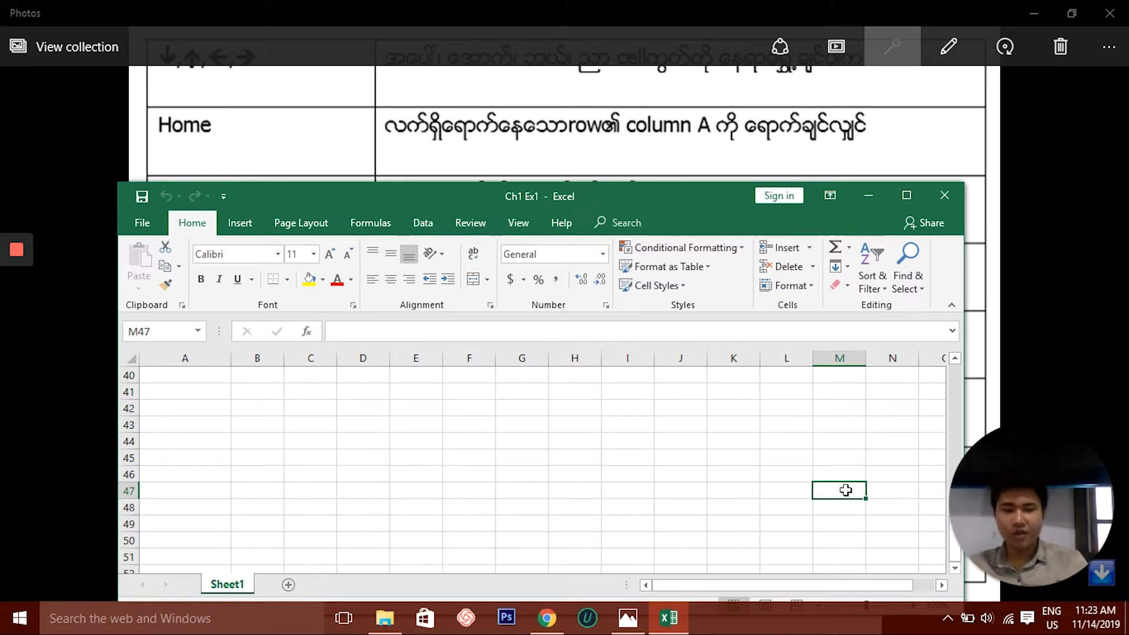
{"action": "key", "text": "Home"}
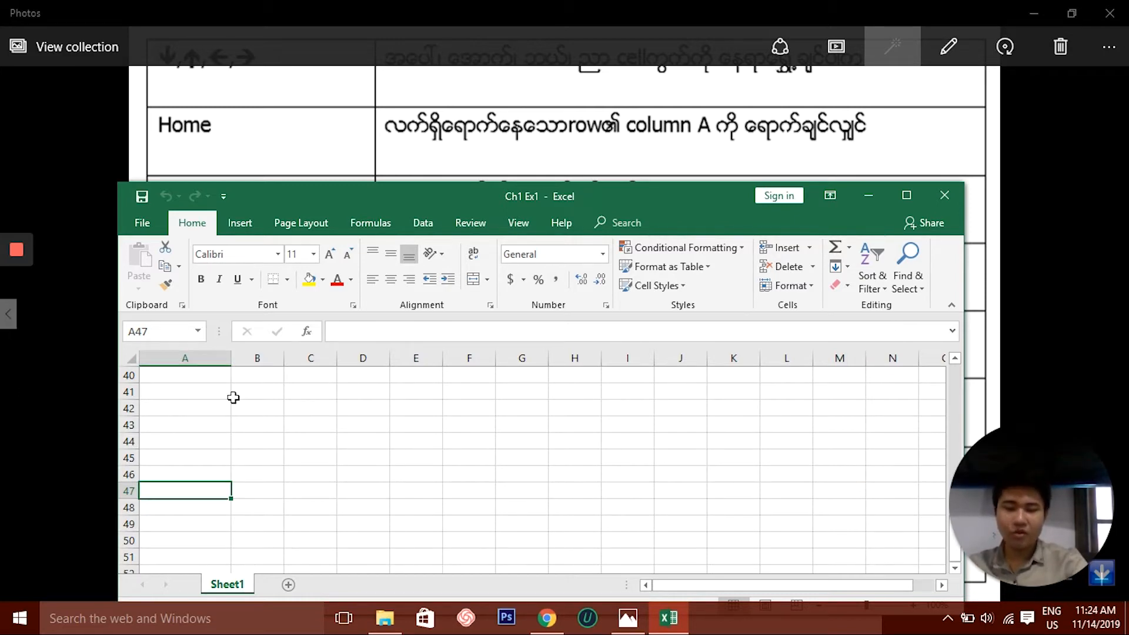
- Jump to the first cell of the sheet, A1, and lower the workbook window to uncover the picture's Ctrl + Home row
{"action": "key", "text": "ctrl+Home"}
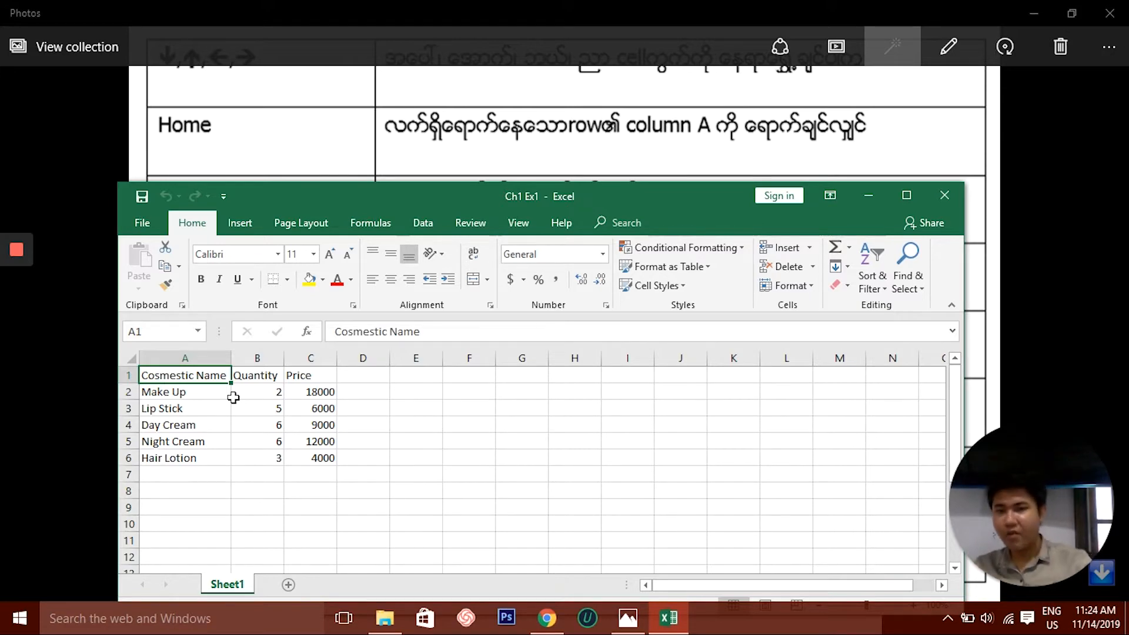
{"action": "left_click_drag", "start_coordinate": [678, 194], "coordinate": [681, 262]}
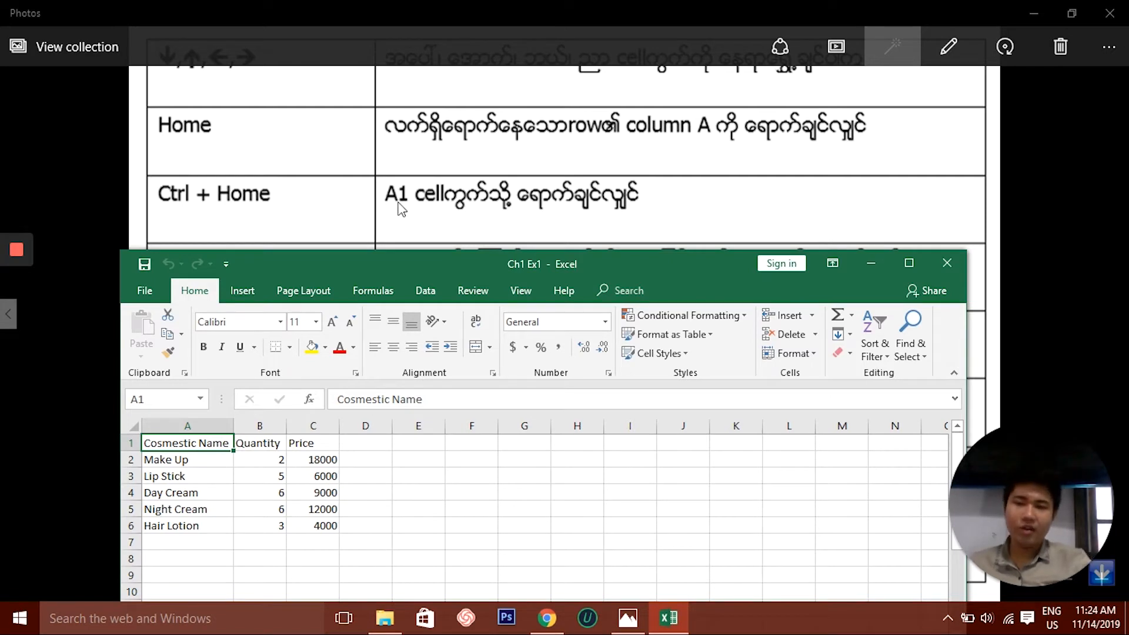
- Move the cell selection along row 2 out to W2, then jump back to the row's first cell, A2
{"action": "left_click", "coordinate": [927, 461]}
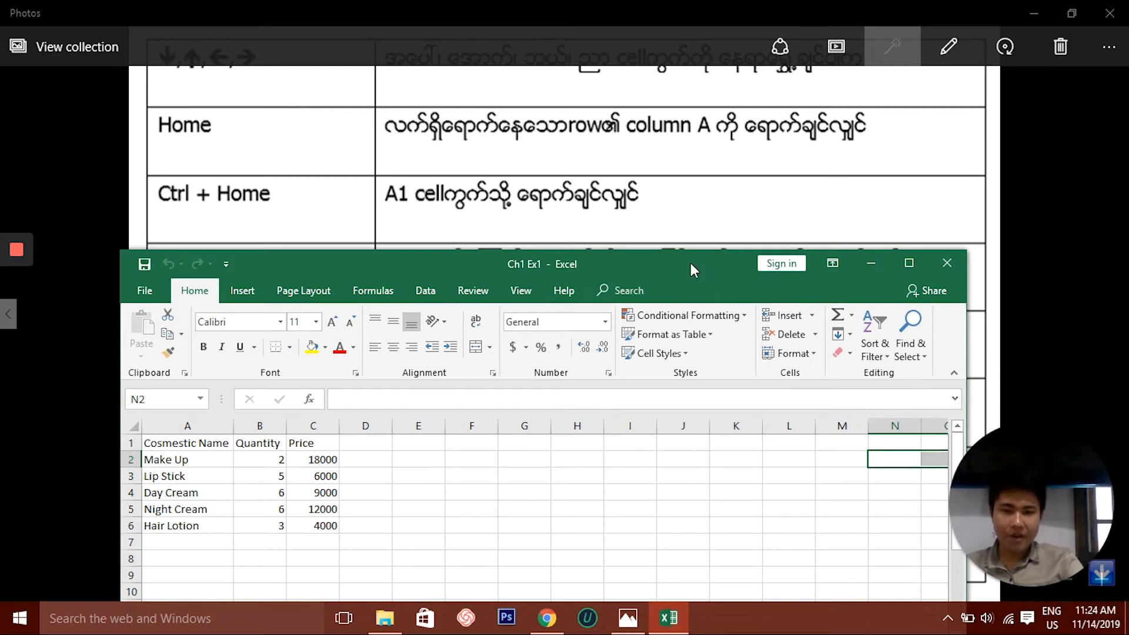
{"action": "left_click_drag", "start_coordinate": [690, 263], "coordinate": [679, 128]}
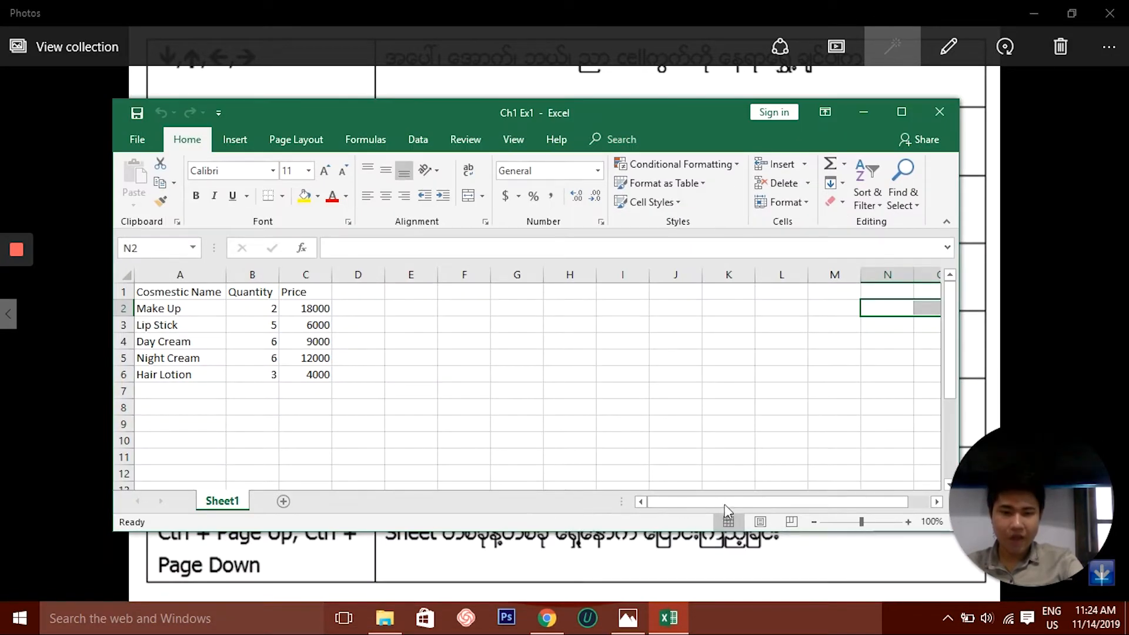
{"action": "left_click_drag", "start_coordinate": [856, 502], "coordinate": [878, 509]}
{"action": "left_click", "coordinate": [919, 315]}
{"action": "key", "text": "Right"}
{"action": "key", "text": "Right"}
{"action": "key", "text": "Right"}
{"action": "key", "text": "Right"}
{"action": "key", "text": "Right"}
{"action": "key", "text": "Right"}
{"action": "key", "text": "Right"}
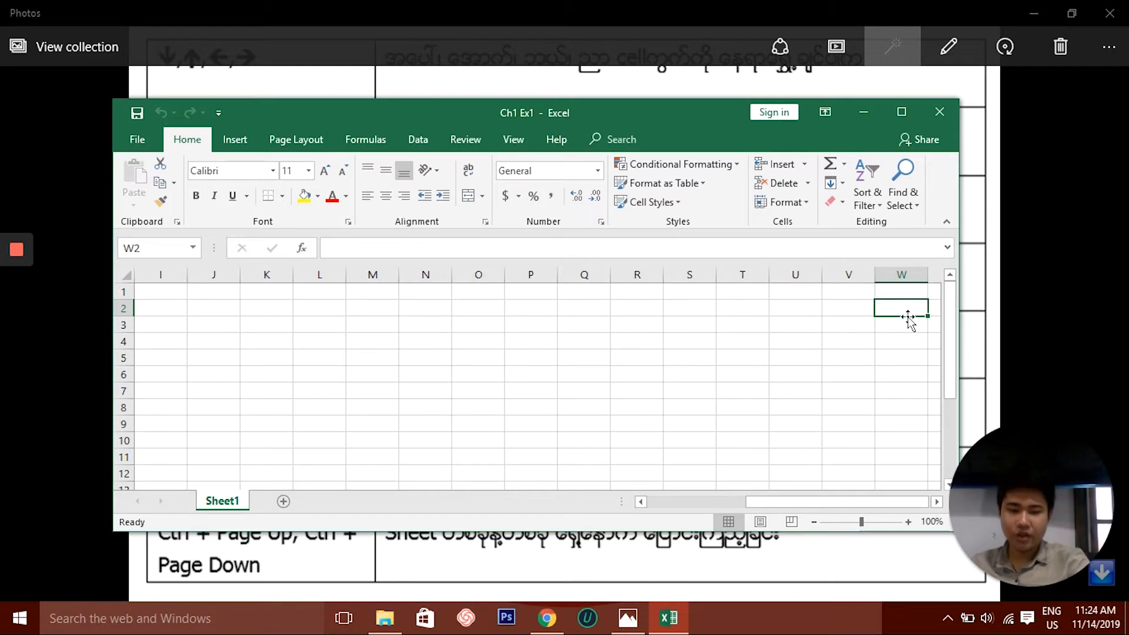
{"action": "key", "text": "Home"}
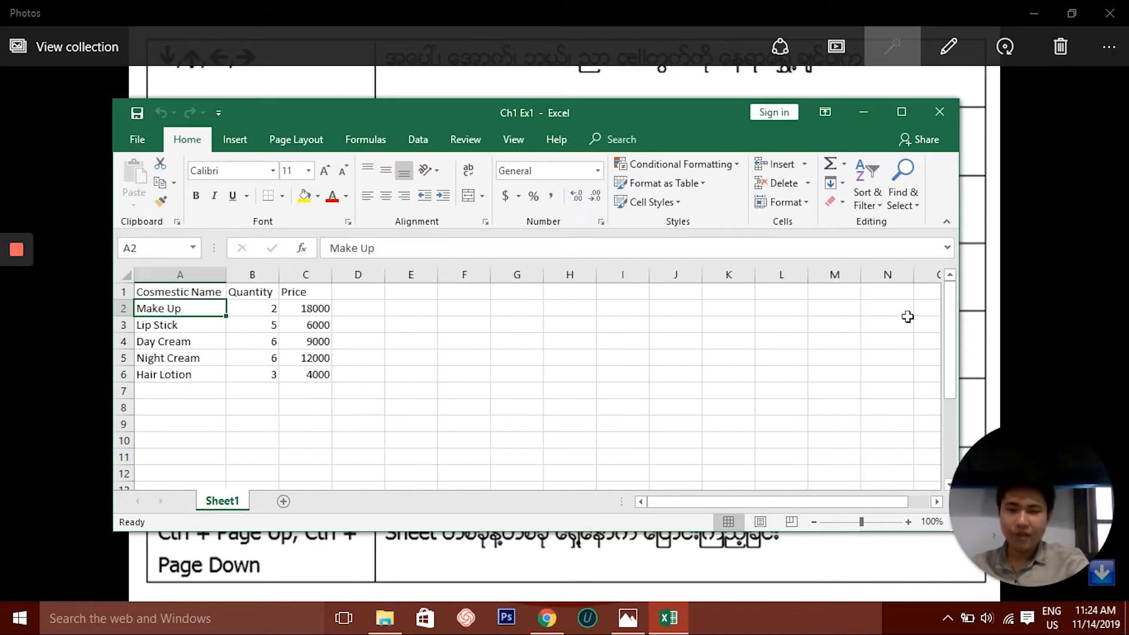
- Jump from A2 to A1 and lower the workbook window to uncover the picture's Enter and Tab rows
{"action": "key", "text": "ctrl+Home"}
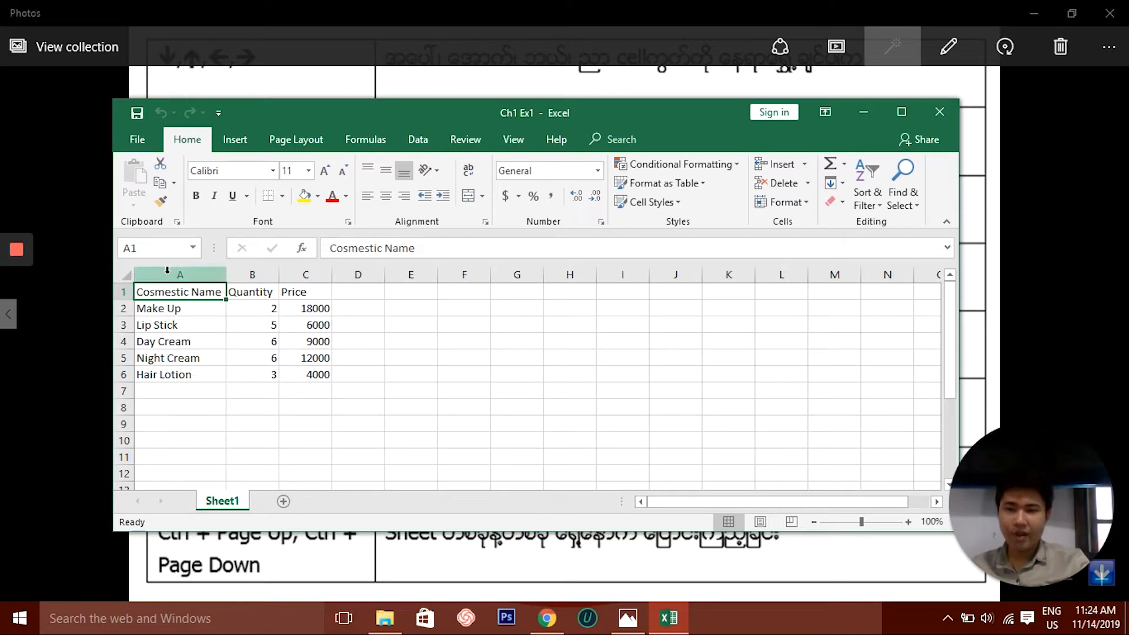
{"action": "left_click_drag", "start_coordinate": [605, 106], "coordinate": [645, 381]}
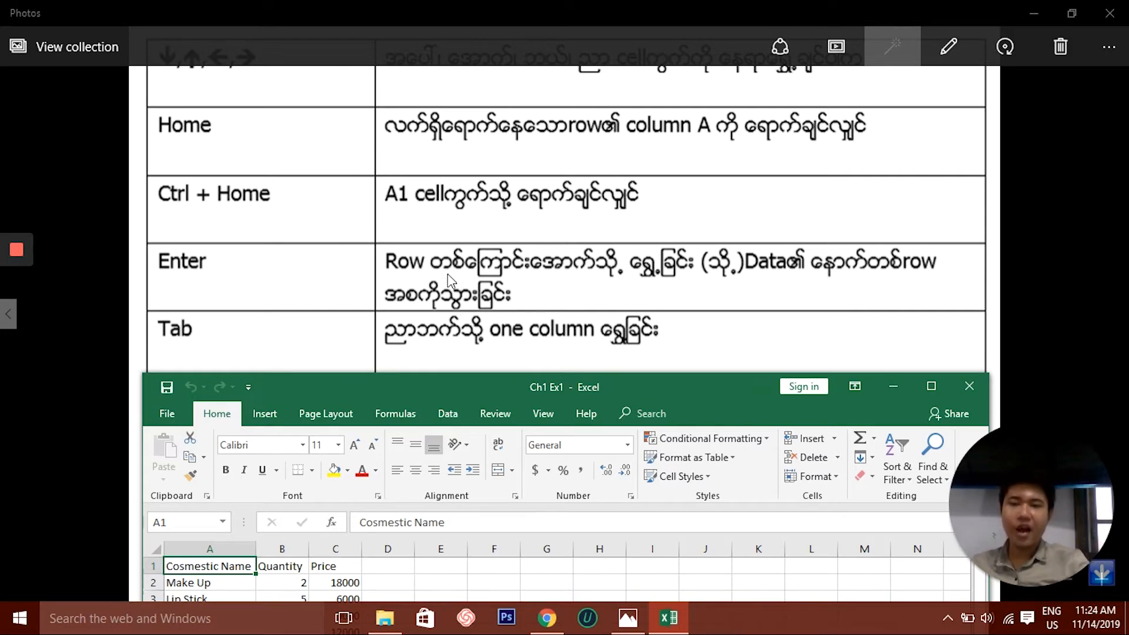
- Move the workbook window back up and step the cell selection from A1 down to A4 and across to D4
{"action": "left_click_drag", "start_coordinate": [714, 382], "coordinate": [714, 125]}
{"action": "key", "text": "Down"}
{"action": "key", "text": "Down"}
{"action": "key", "text": "Down"}
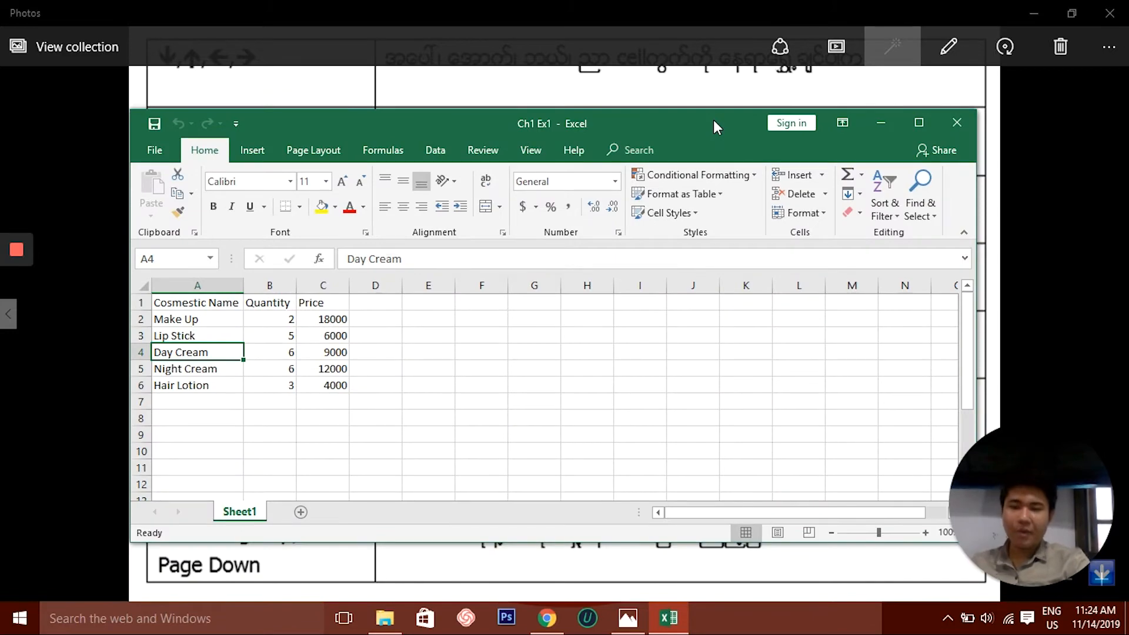
{"action": "key", "text": "Right"}
{"action": "key", "text": "Right"}
{"action": "key", "text": "Right"}
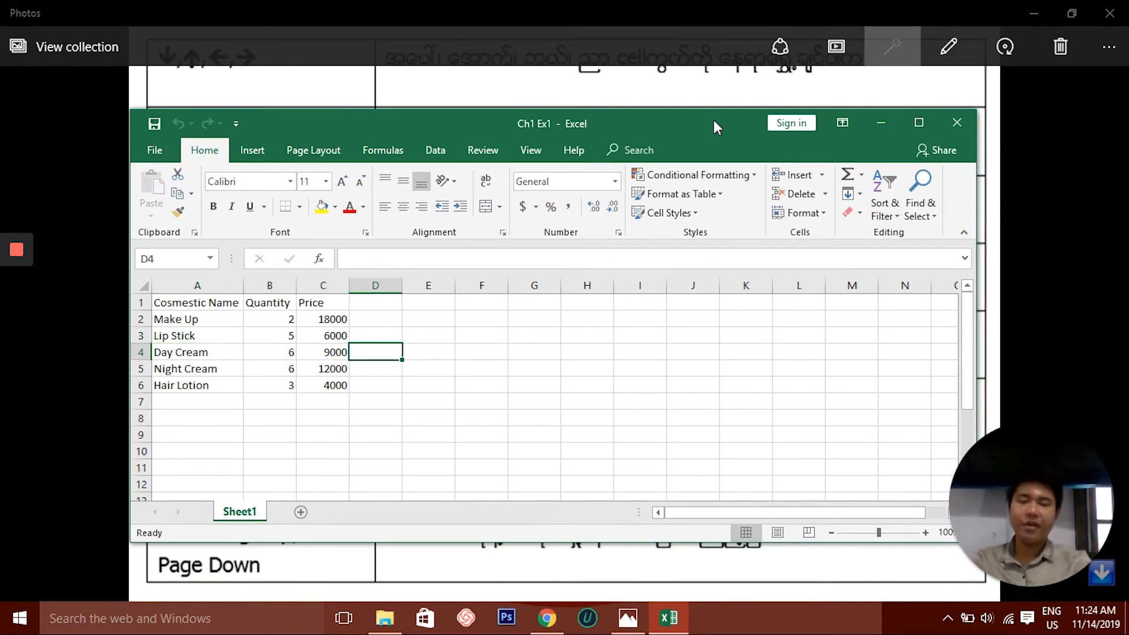
- Move the workbook window off the picture's shortcut names and step the selection along row 4 to A4, over to C4 and back to A4
{"action": "left_click_drag", "start_coordinate": [685, 133], "coordinate": [740, 99]}
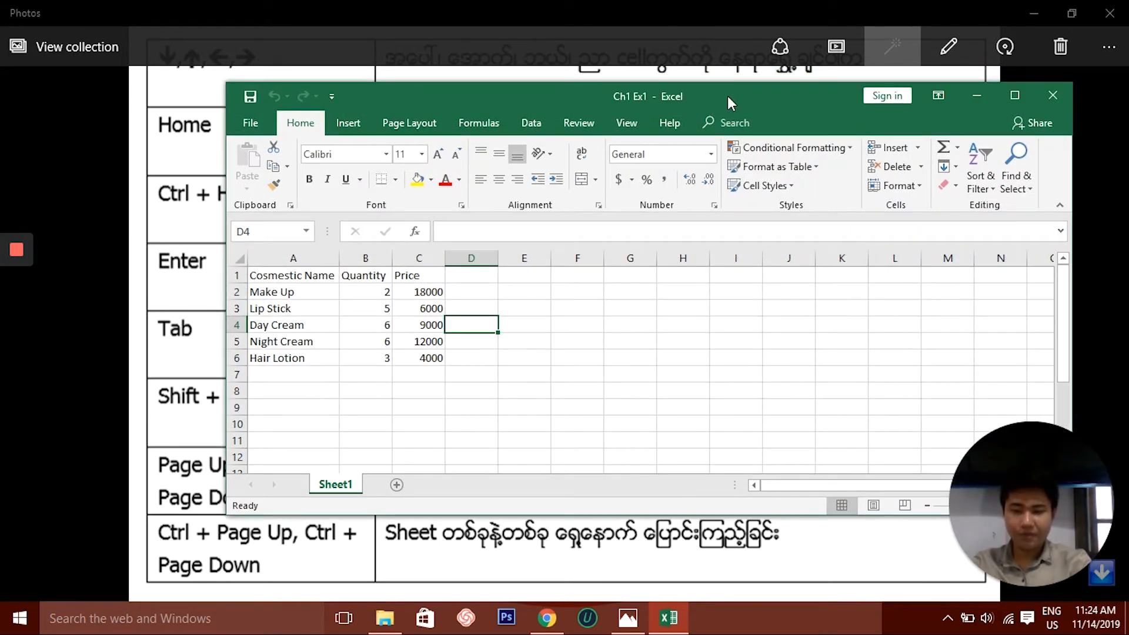
{"action": "key", "text": "Left"}
{"action": "key", "text": "Left"}
{"action": "key", "text": "Left"}
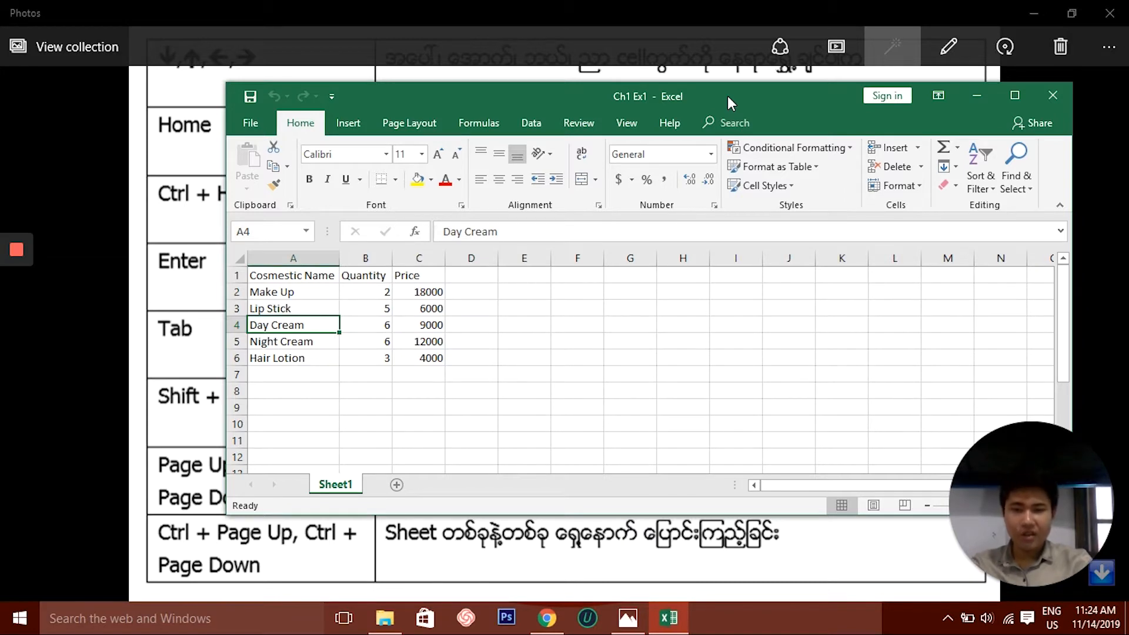
{"action": "key", "text": "Right"}
{"action": "key", "text": "Right"}
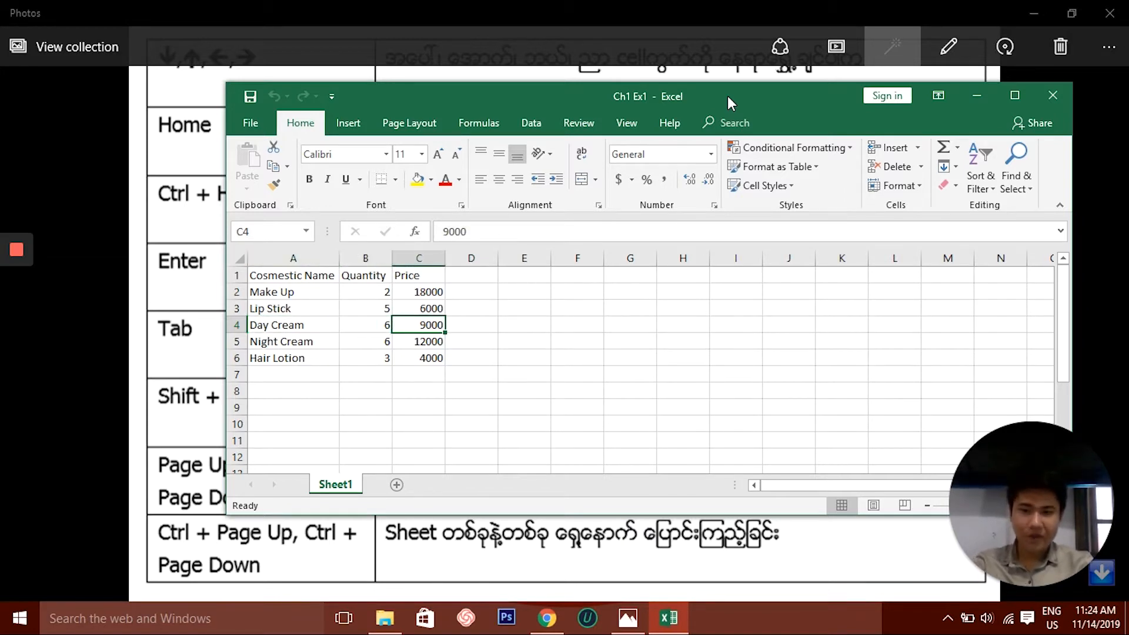
{"action": "key", "text": "Left"}
{"action": "key", "text": "Left"}
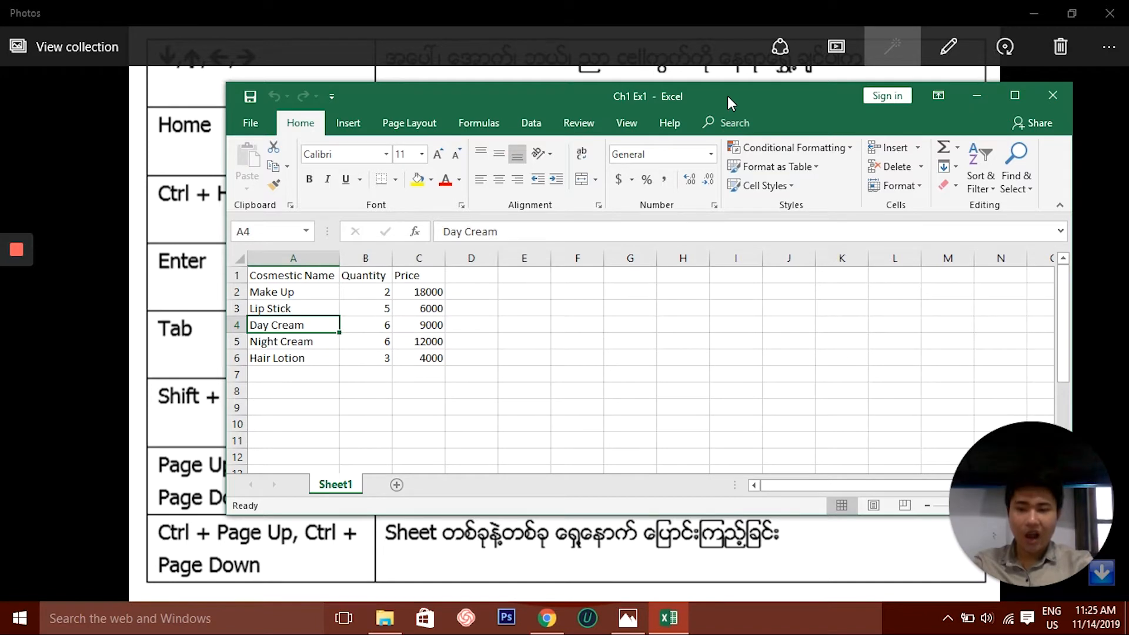
- Step the cell selection down and up column A one cell at a time, finishing on A4
{"action": "key", "text": "Down"}
{"action": "key", "text": "Down"}
{"action": "key", "text": "Down"}
{"action": "key", "text": "Up"}
{"action": "key", "text": "Up"}
{"action": "key", "text": "Up"}
{"action": "key", "text": "Up"}
{"action": "key", "text": "Up"}
{"action": "key", "text": "Down"}
{"action": "key", "text": "Down"}
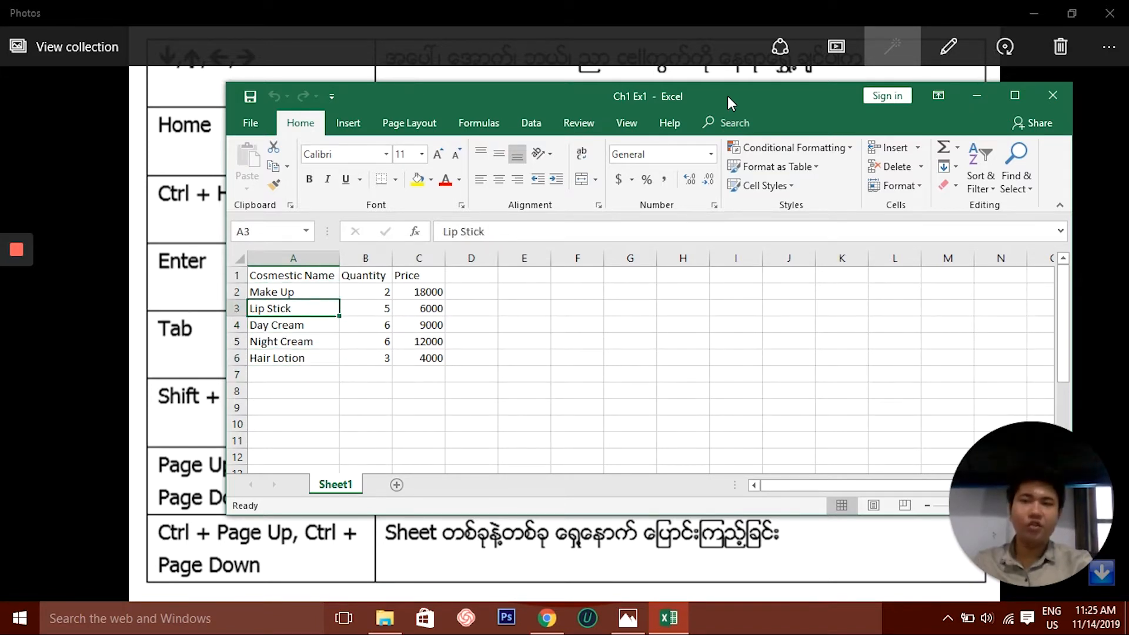
{"action": "key", "text": "Up"}
{"action": "key", "text": "Up"}
{"action": "key", "text": "Down"}
{"action": "key", "text": "Down"}
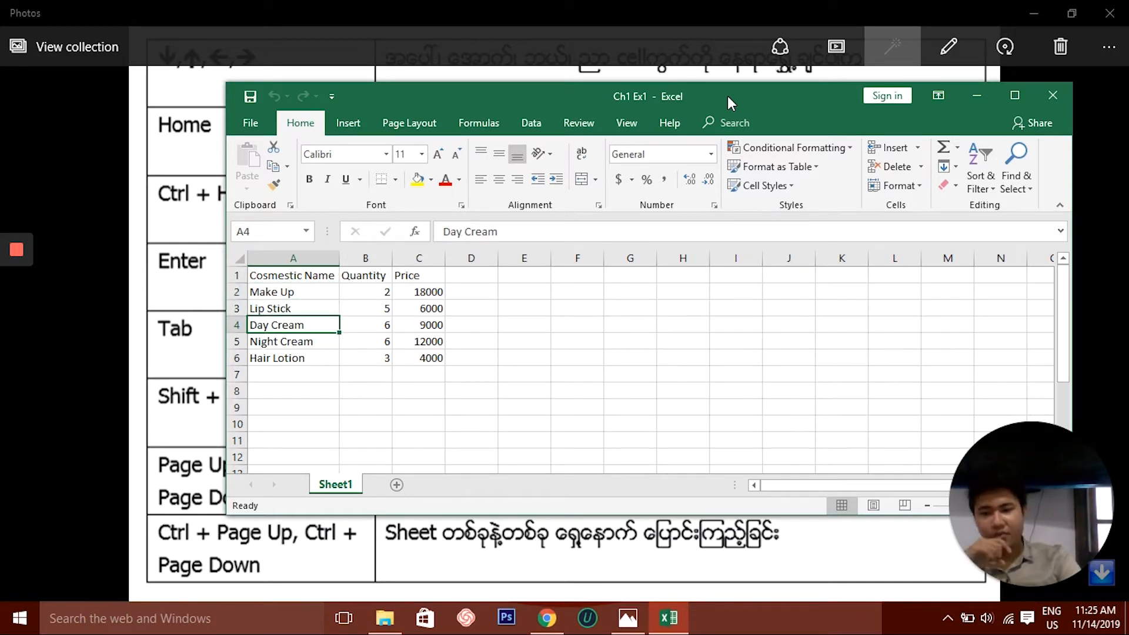
- Reposition the workbook window and move the selection one screen down from A4 to A16 and back, repeating the round trip
{"action": "left_click_drag", "start_coordinate": [753, 106], "coordinate": [696, 121]}
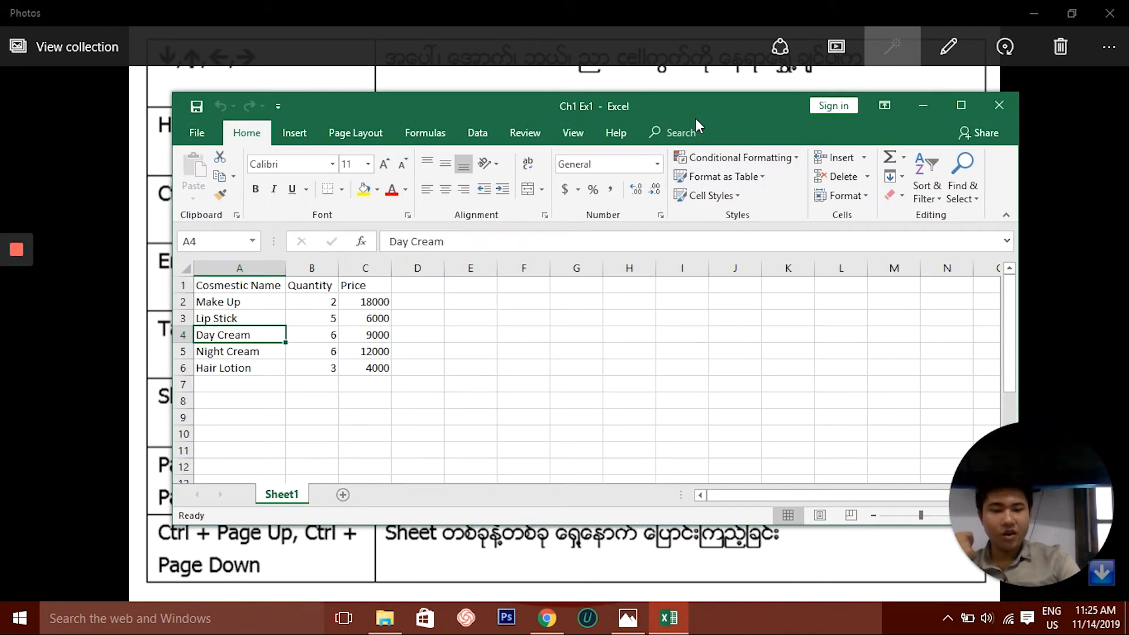
{"action": "key", "text": "Page_Down"}
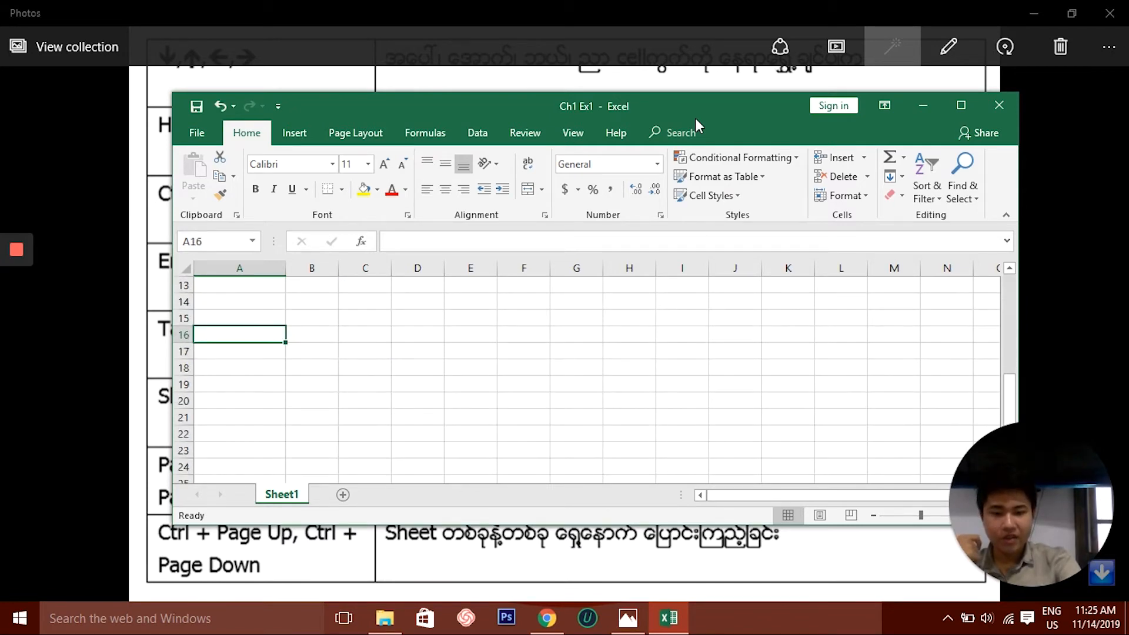
{"action": "key", "text": "Page_Up"}
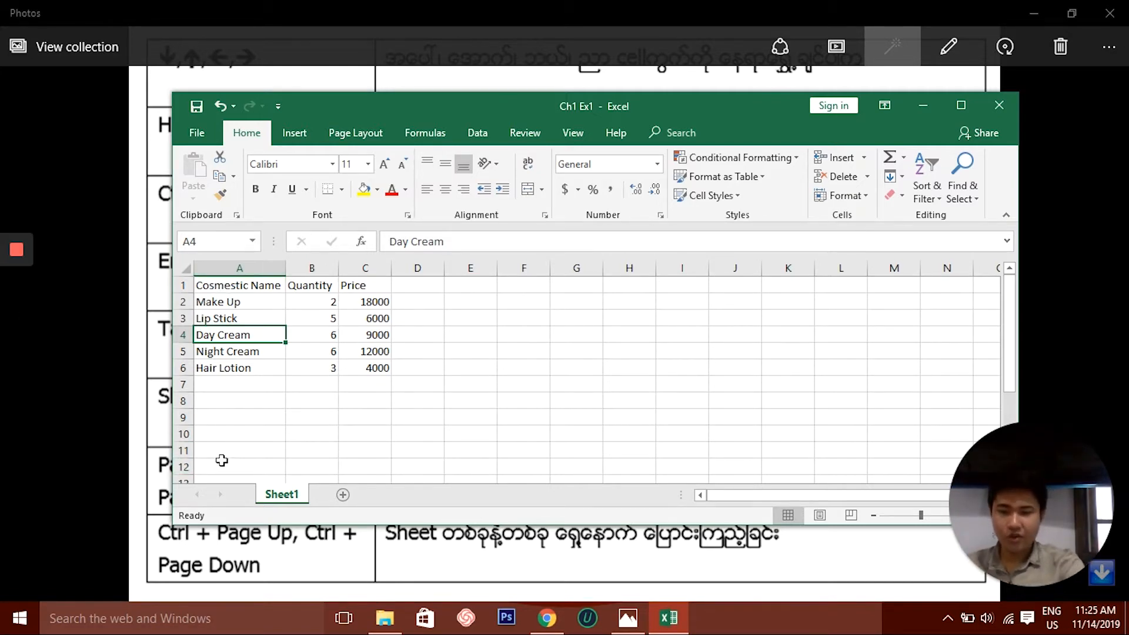
{"action": "key", "text": "Page_Down"}
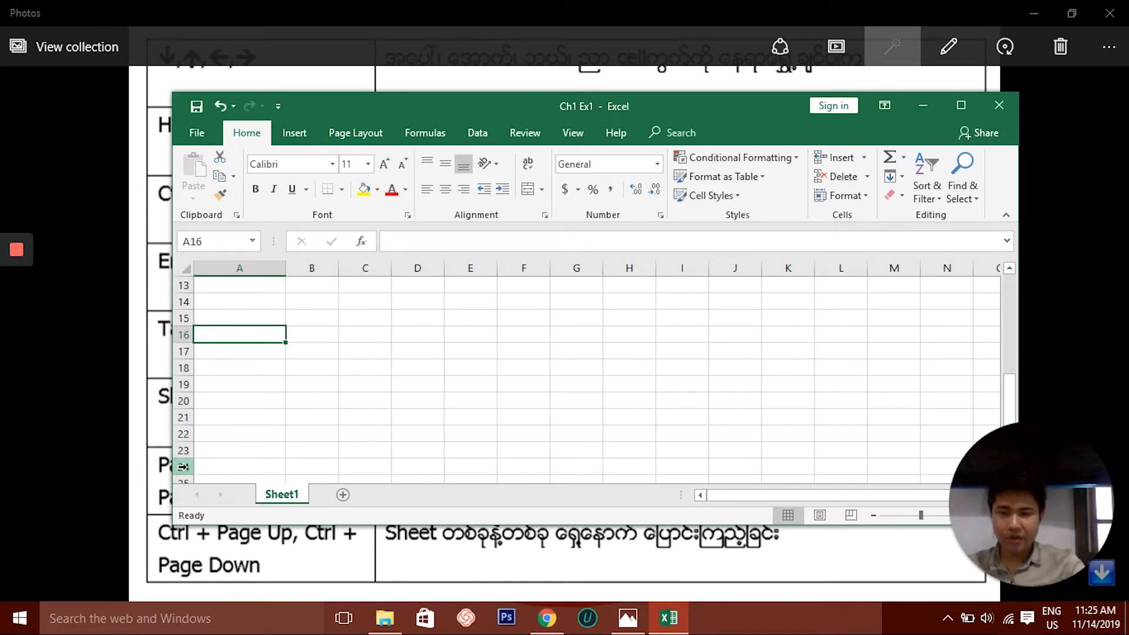
{"action": "key", "text": "Page_Up"}
{"action": "key", "text": "Page_Down"}
{"action": "key", "text": "Page_Up"}
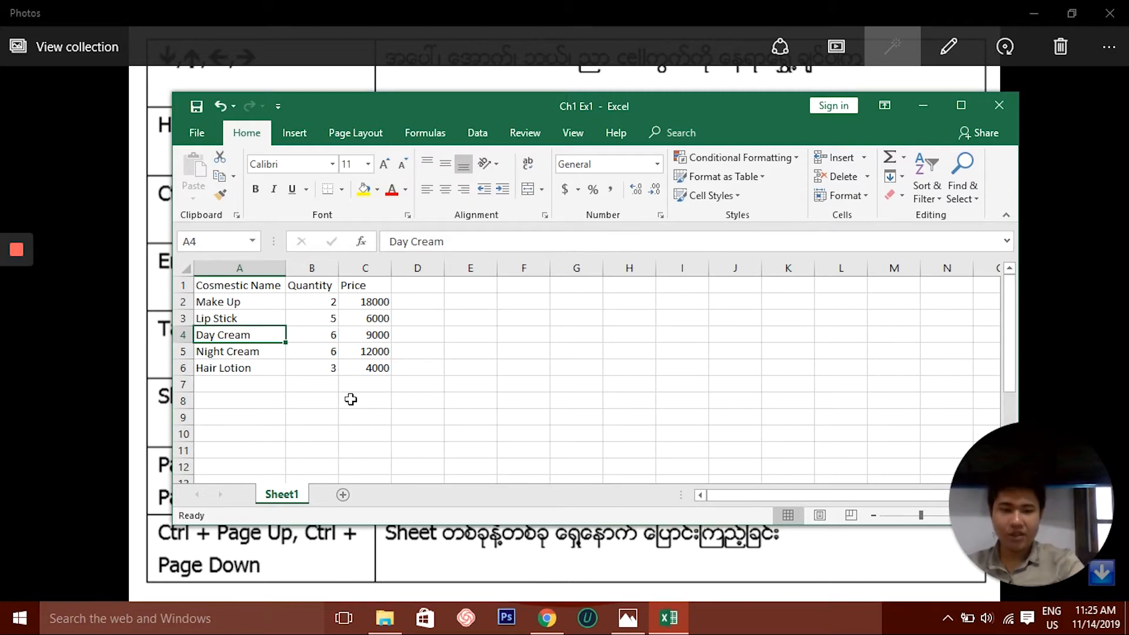
{"action": "key", "text": "Page_Down"}
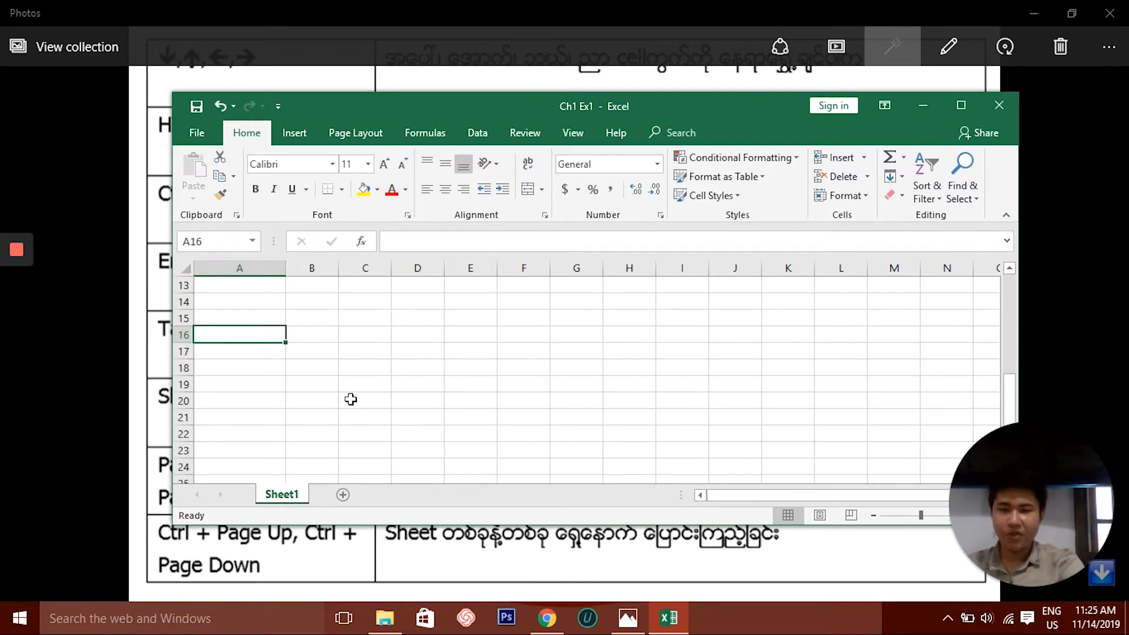
{"action": "key", "text": "Page_Up"}
- Maximize the workbook window, add two sheets, Sheet2 and Sheet3, and return to Sheet1
{"action": "left_click_drag", "start_coordinate": [709, 99], "coordinate": [637, 111]}
{"action": "left_click", "coordinate": [896, 112]}
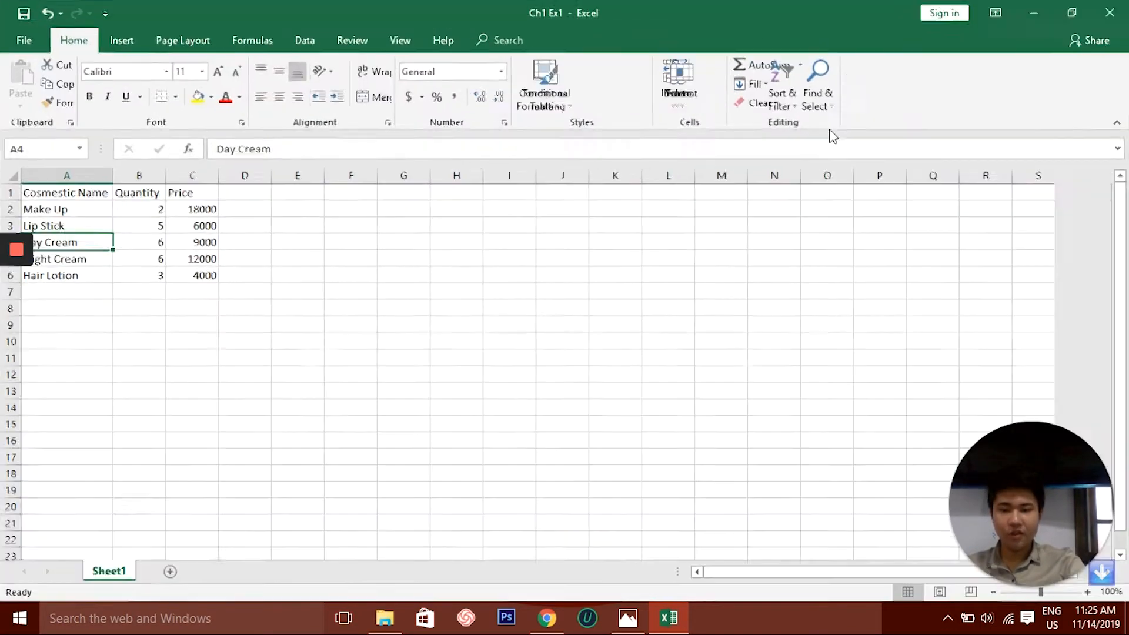
{"action": "left_click", "coordinate": [169, 571]}
{"action": "left_click", "coordinate": [224, 571]}
{"action": "left_click", "coordinate": [106, 573]}
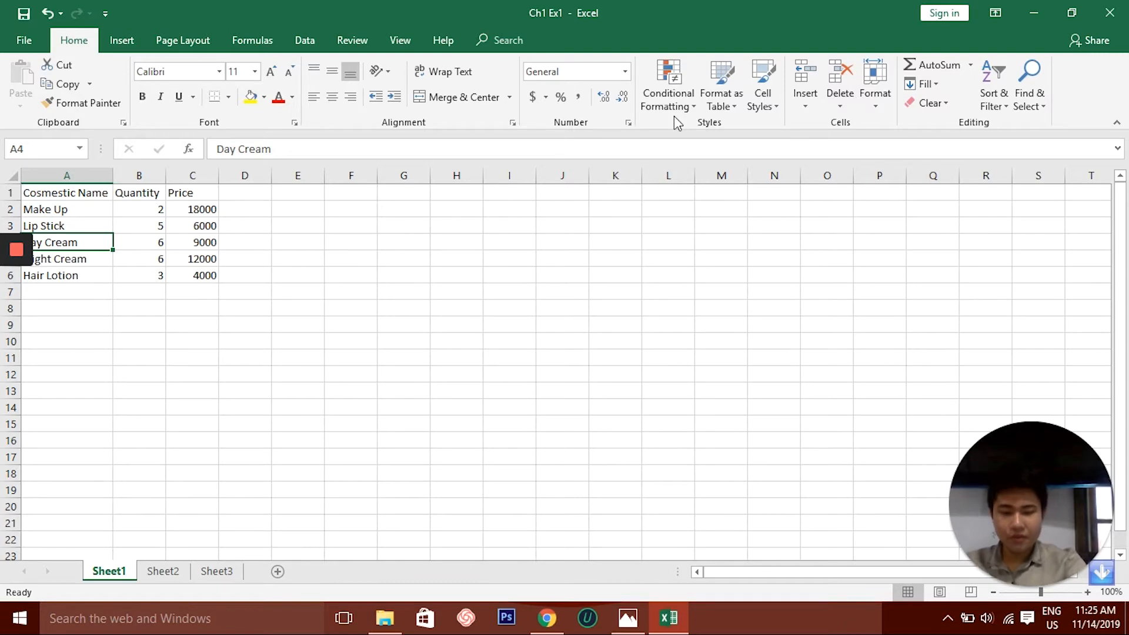
- Switch sheet by sheet forward to Sheet3, back and forth between Sheet2 and Sheet3, and return to Sheet1
{"action": "key", "text": "ctrl+Page_Down"}
{"action": "key", "text": "ctrl+Page_Down"}
{"action": "key", "text": "ctrl+Page_Up"}
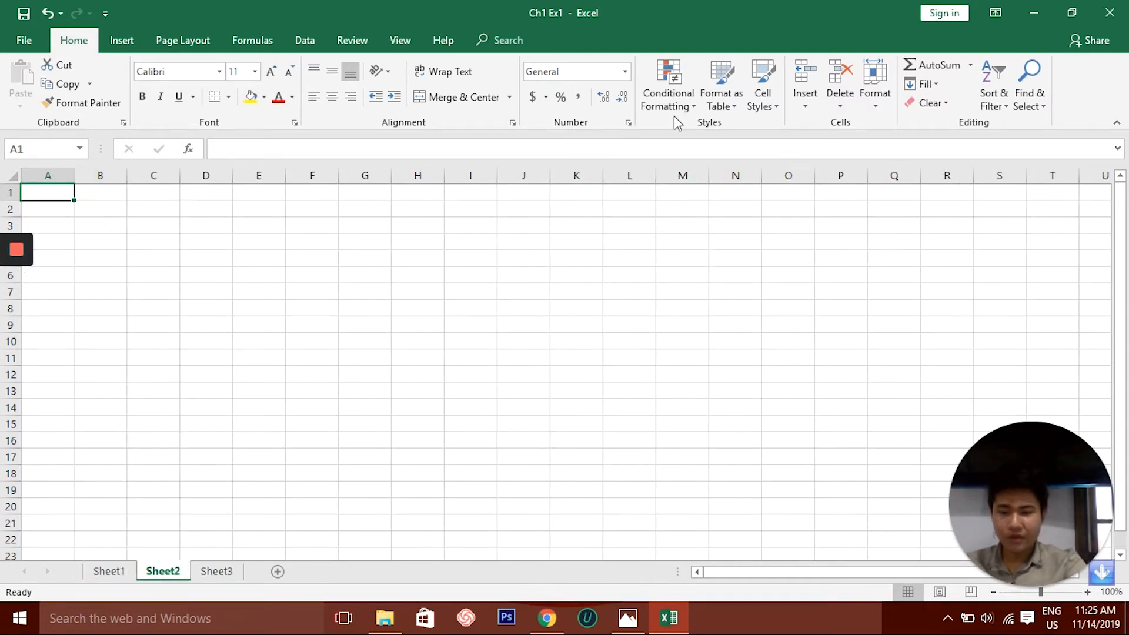
{"action": "key", "text": "ctrl+Page_Down"}
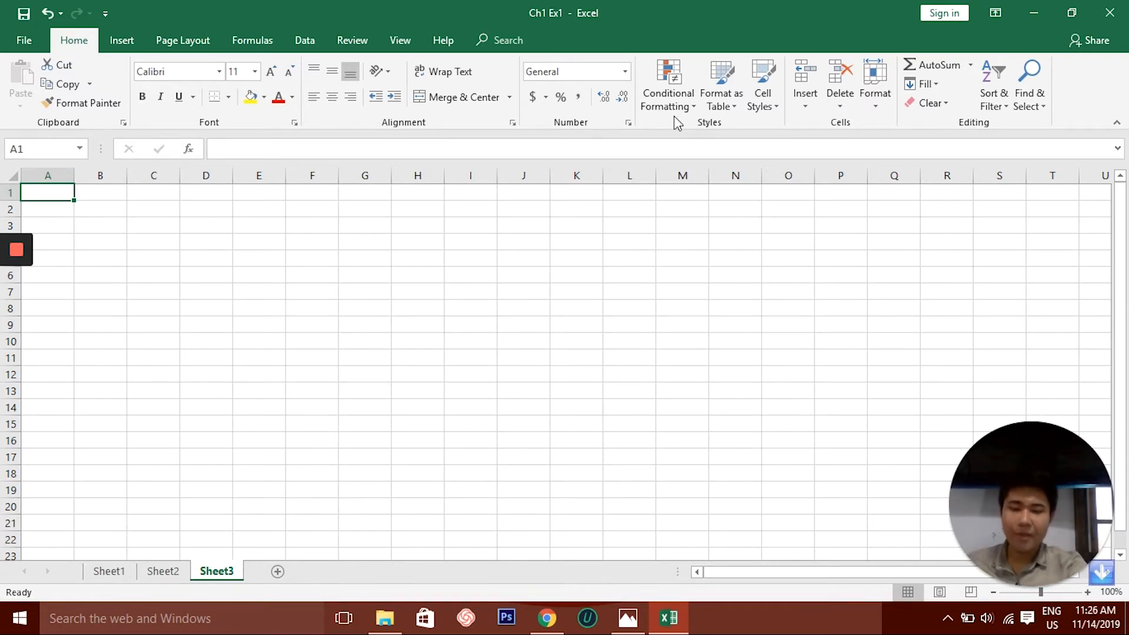
{"action": "key", "text": "ctrl+Page_Up"}
{"action": "key", "text": "ctrl+Page_Up"}
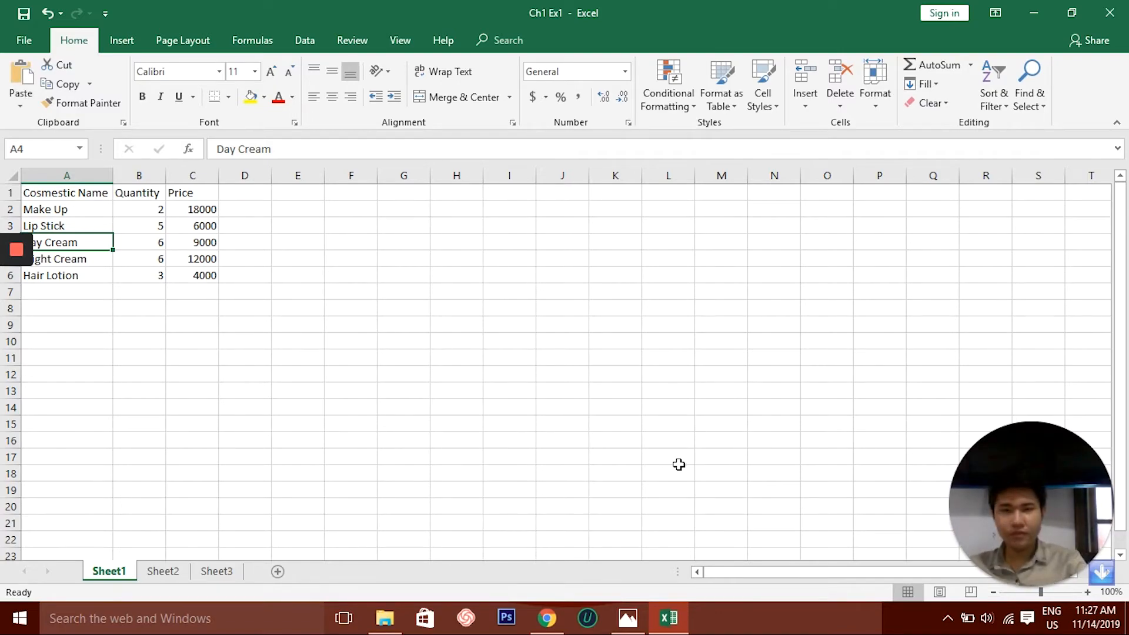
- Restore the workbook to a smaller window and select single cells in the Quantity column one after another, finishing on B4
{"action": "left_click_drag", "start_coordinate": [932, 33], "coordinate": [714, 50]}
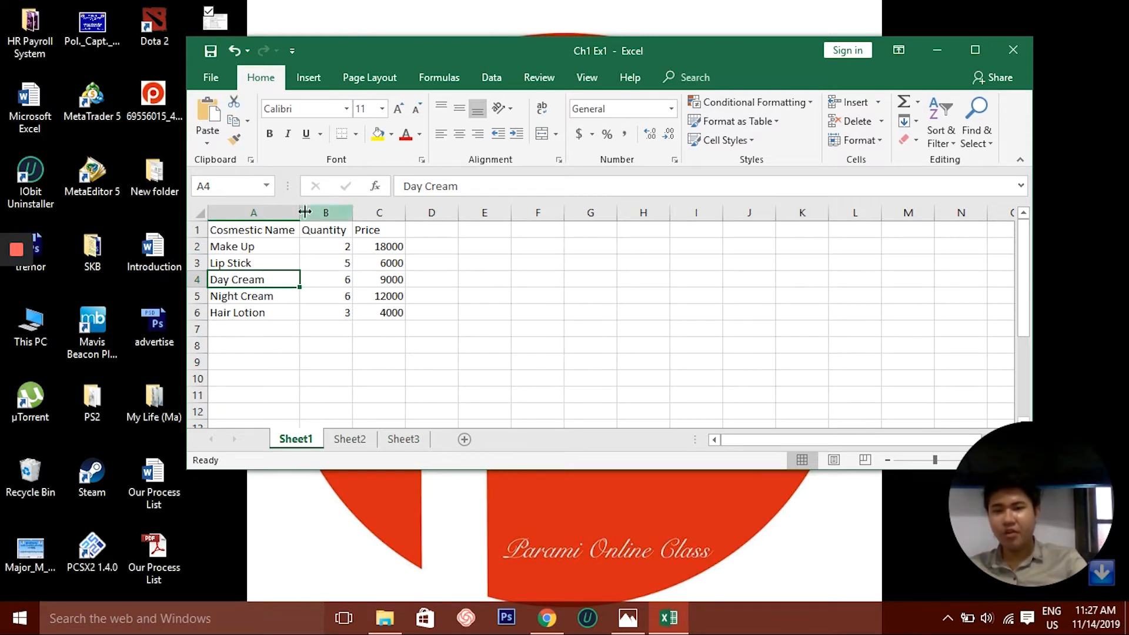
{"action": "left_click", "coordinate": [291, 227]}
{"action": "left_click", "coordinate": [340, 246]}
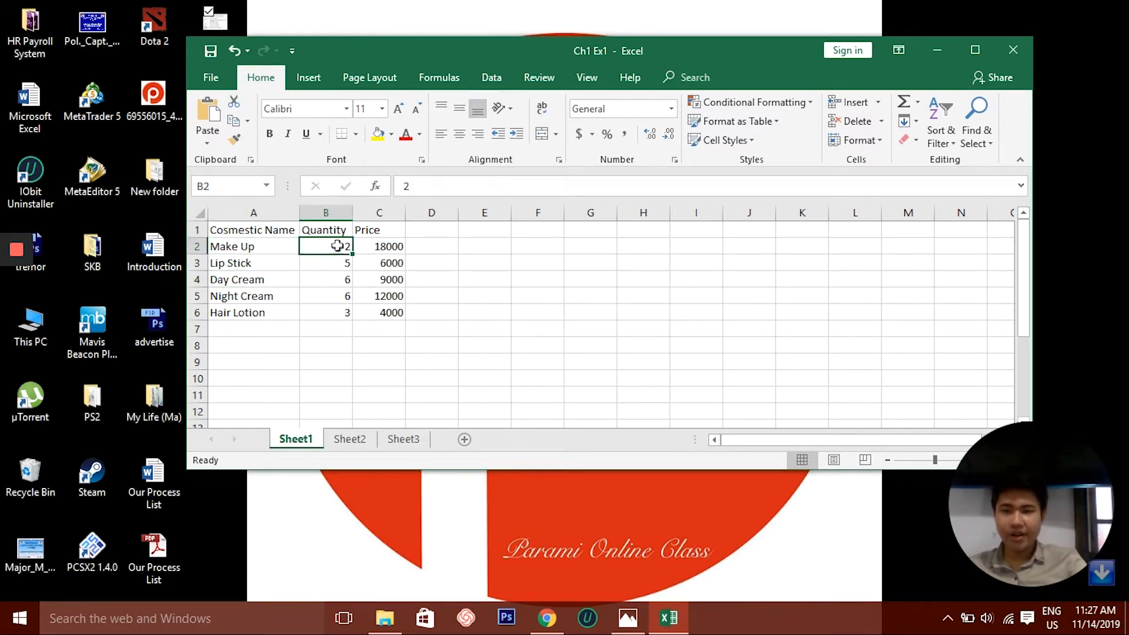
{"action": "left_click", "coordinate": [337, 280]}
{"action": "left_click", "coordinate": [335, 312]}
{"action": "left_click", "coordinate": [342, 230]}
{"action": "left_click", "coordinate": [336, 263]}
{"action": "left_click", "coordinate": [332, 312]}
{"action": "left_click", "coordinate": [326, 230]}
{"action": "left_click", "coordinate": [334, 276]}
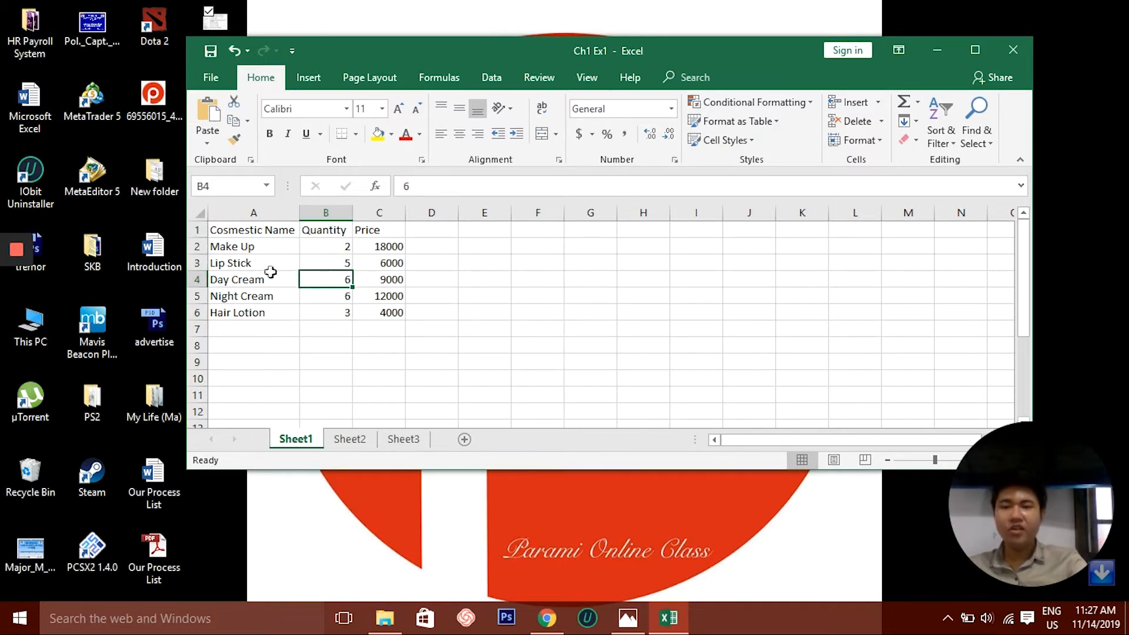
- Select the non-adjacent cells A1, B2, C3, B4 and A5 together
{"action": "left_click", "coordinate": [265, 231]}
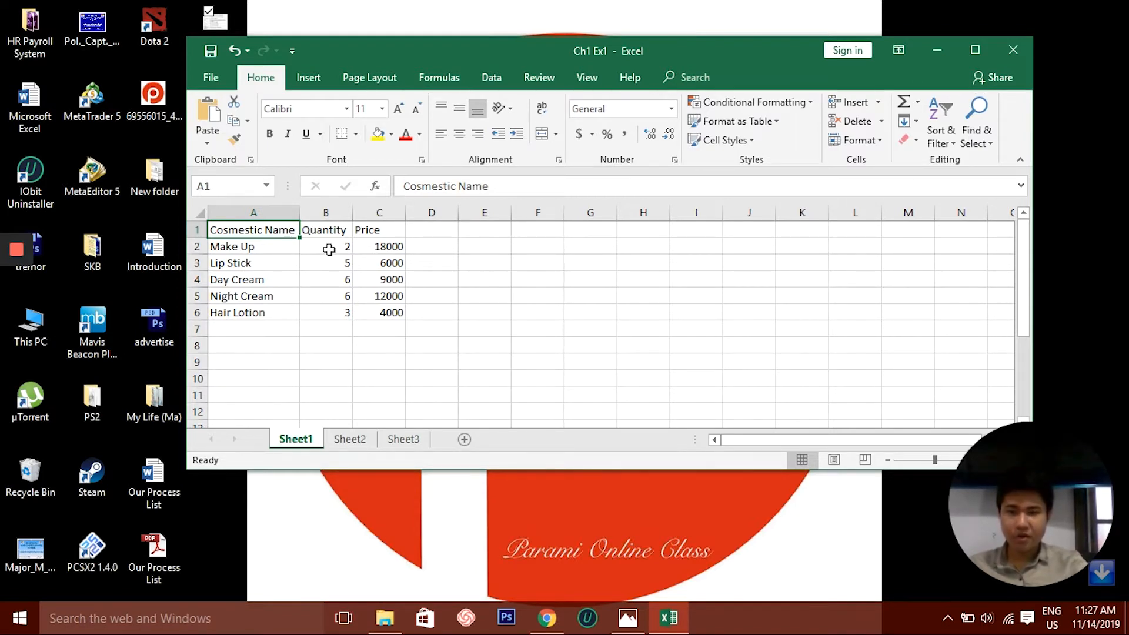
{"action": "left_click", "coordinate": [329, 249], "text": "ctrl"}
{"action": "left_click", "coordinate": [380, 262], "text": "ctrl"}
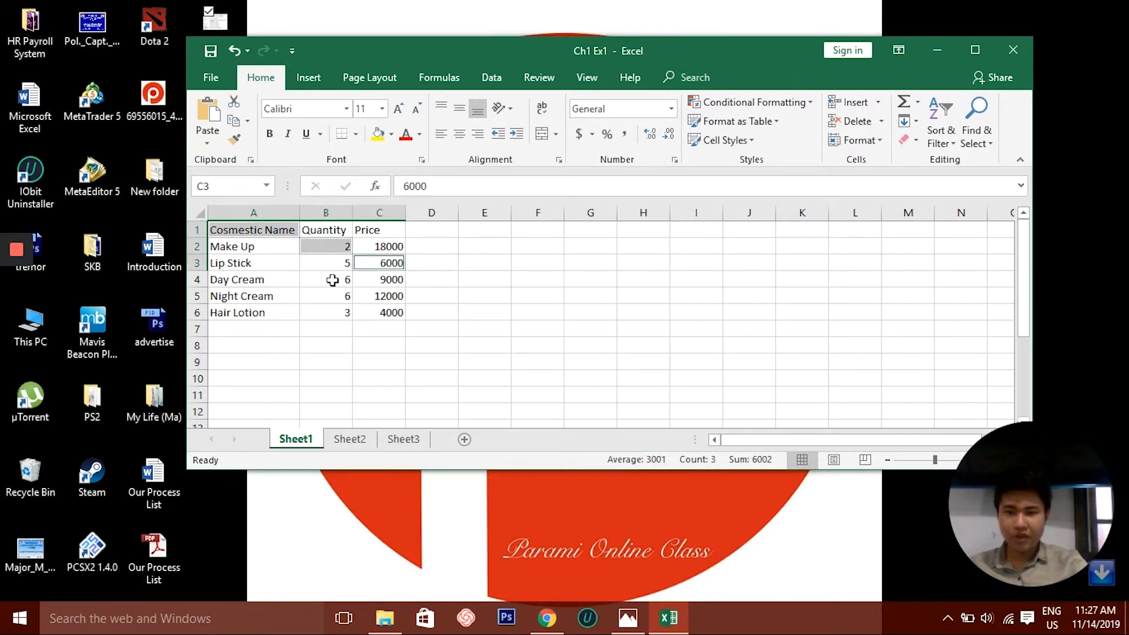
{"action": "left_click", "coordinate": [333, 280], "text": "ctrl"}
{"action": "left_click", "coordinate": [277, 295], "text": "ctrl"}
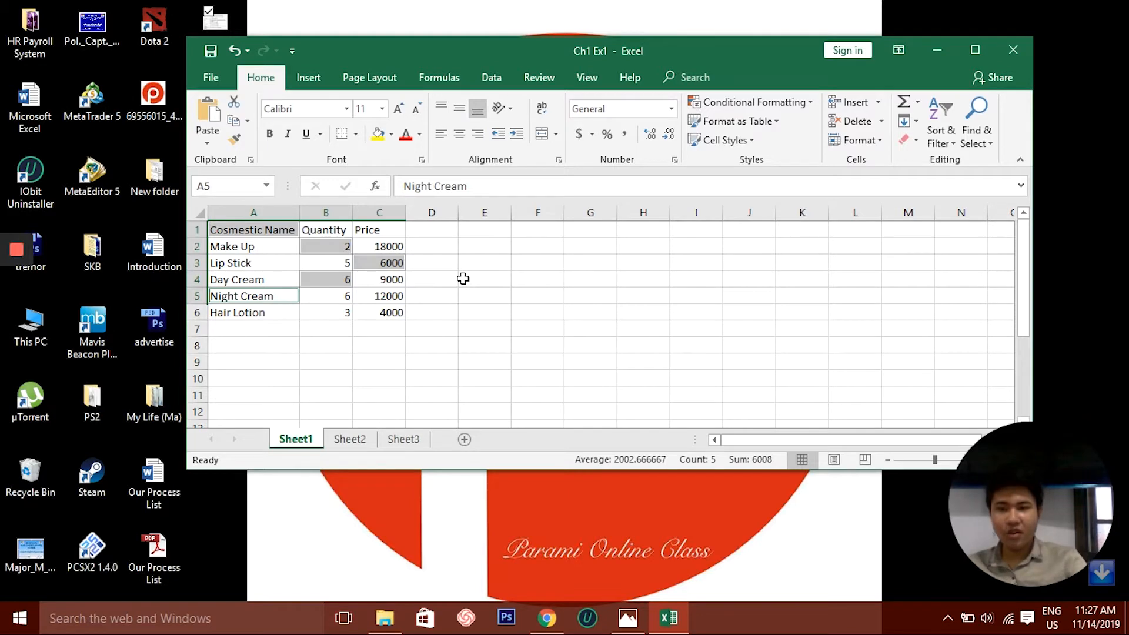
- Replace the multiple selection with A1 and extend it down cell by cell to select A1:A6
{"action": "left_click", "coordinate": [253, 245]}
{"action": "key", "text": "Up"}
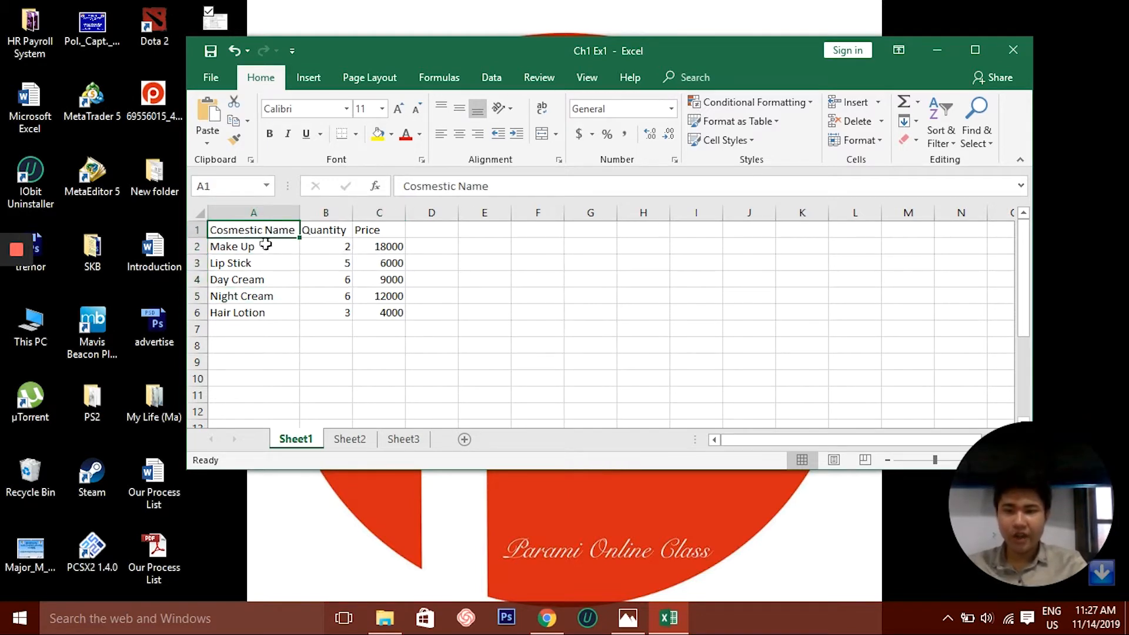
{"action": "key", "text": "shift+Down"}
{"action": "key", "text": "shift+Down"}
{"action": "key", "text": "shift+Down"}
{"action": "key", "text": "shift+Down"}
{"action": "key", "text": "shift+Down"}
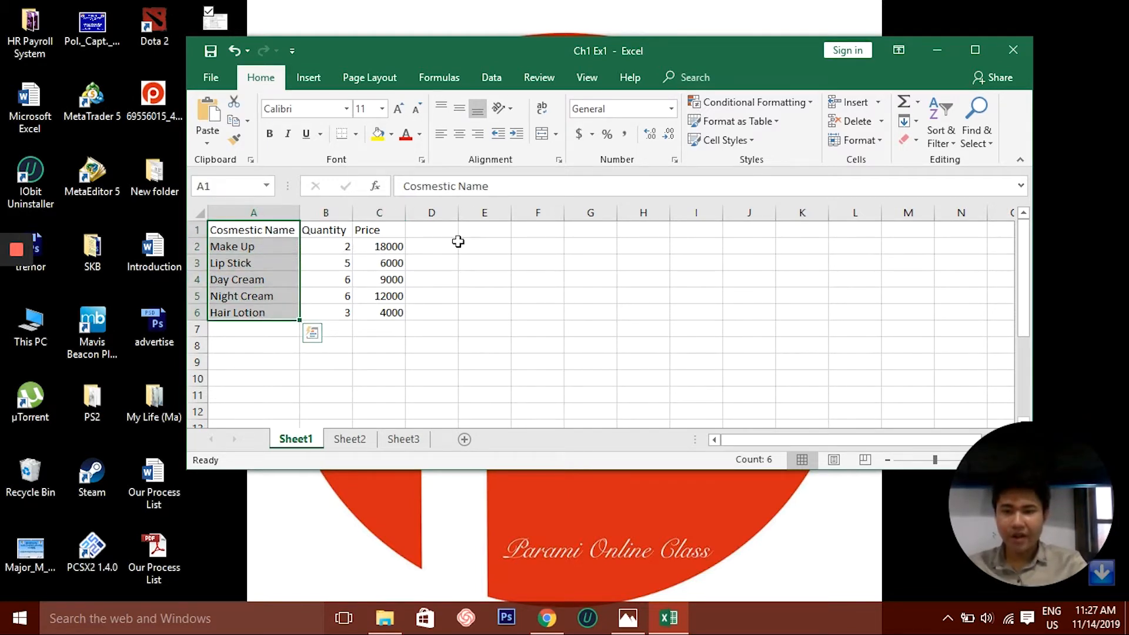
- Select D2 and extend the selection cell by cell to cover the range A2:D5
{"action": "left_click", "coordinate": [458, 241]}
{"action": "key", "text": "shift+Left"}
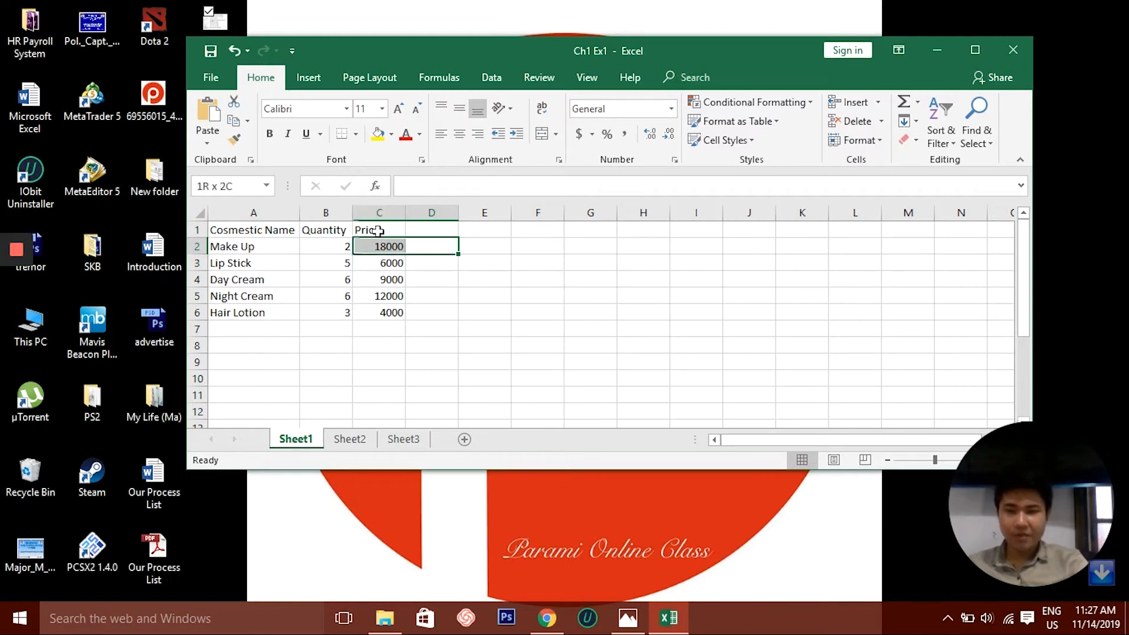
{"action": "key", "text": "shift+Down"}
{"action": "key", "text": "shift+Down"}
{"action": "key", "text": "shift+Down"}
{"action": "key", "text": "shift+Down"}
{"action": "key", "text": "shift+Left"}
{"action": "key", "text": "shift+Left"}
{"action": "key", "text": "shift+Up"}
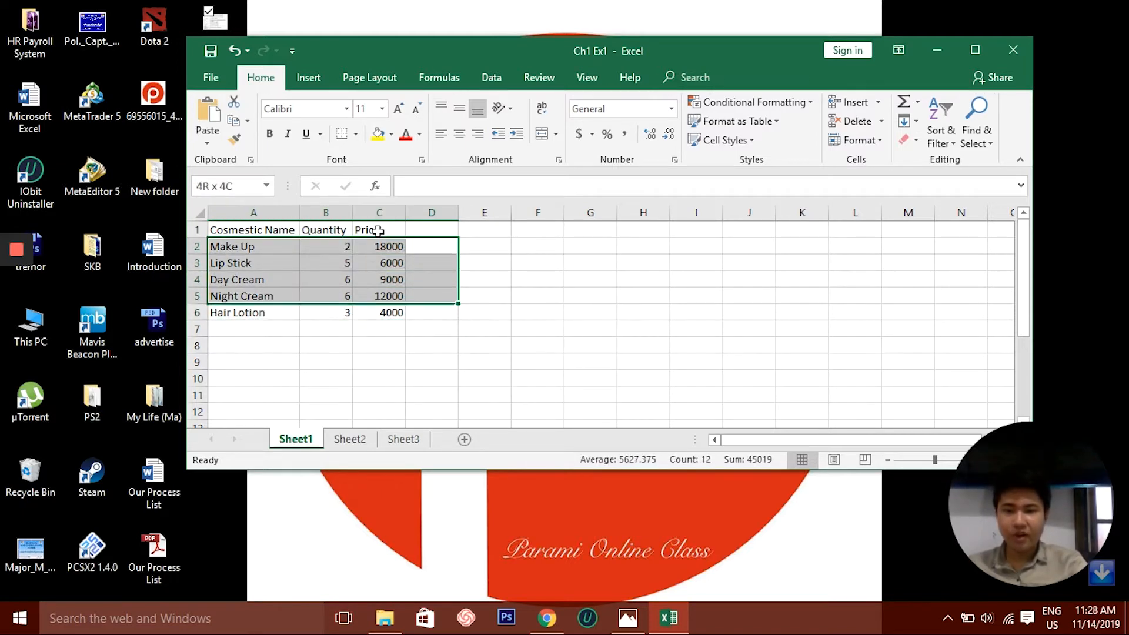
- Return the selection to A1 and extend it cell by cell over the whole table, A1:C6
{"action": "key", "text": "Up"}
{"action": "key", "text": "Left"}
{"action": "key", "text": "Left"}
{"action": "key", "text": "Left"}
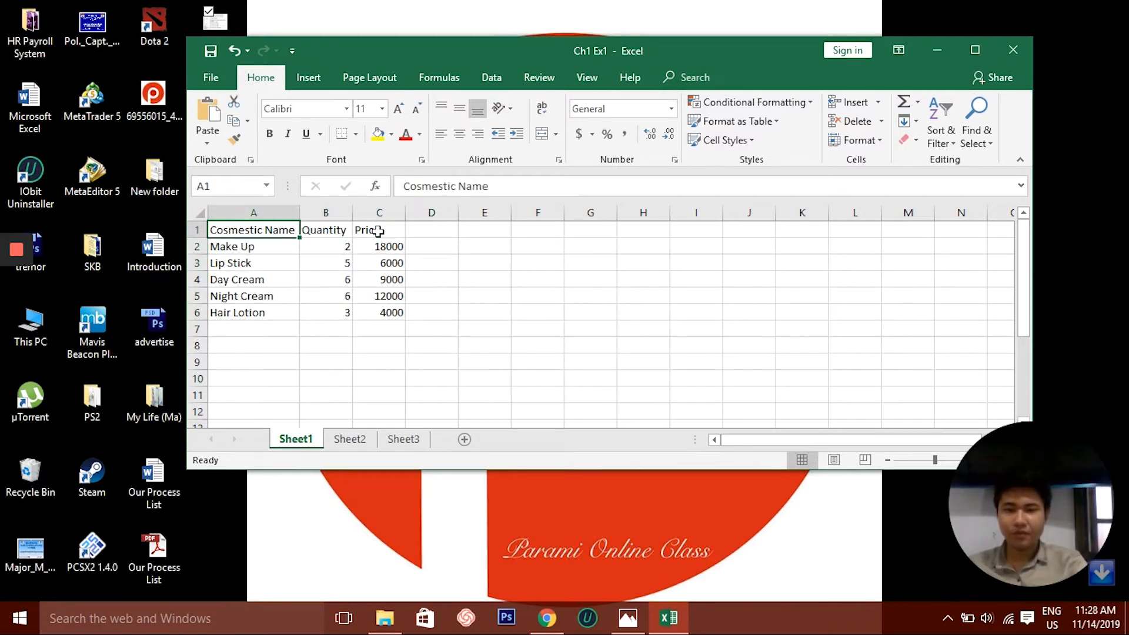
{"action": "key", "text": "shift+Right"}
{"action": "key", "text": "shift+Right"}
{"action": "key", "text": "shift+Down"}
{"action": "key", "text": "shift+Down"}
{"action": "key", "text": "shift+Down"}
{"action": "key", "text": "shift+Down"}
{"action": "key", "text": "shift+Down"}
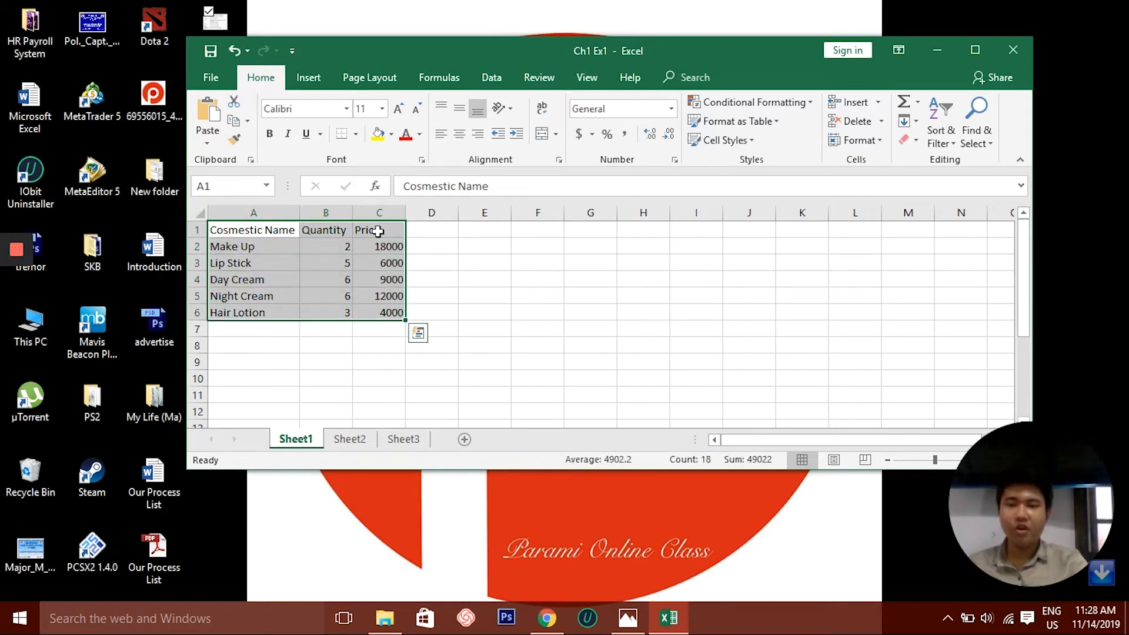
- Select the table range A1:C6 in one sweep starting from A1, and release it by selecting C1
{"action": "left_click", "coordinate": [341, 228]}
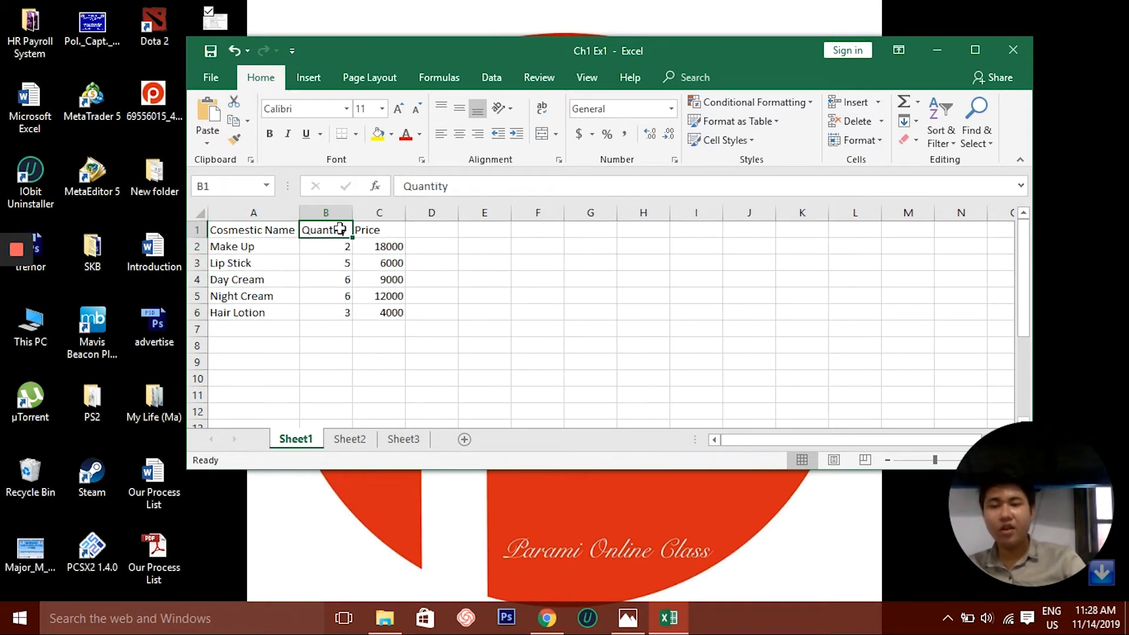
{"action": "left_click", "coordinate": [285, 230]}
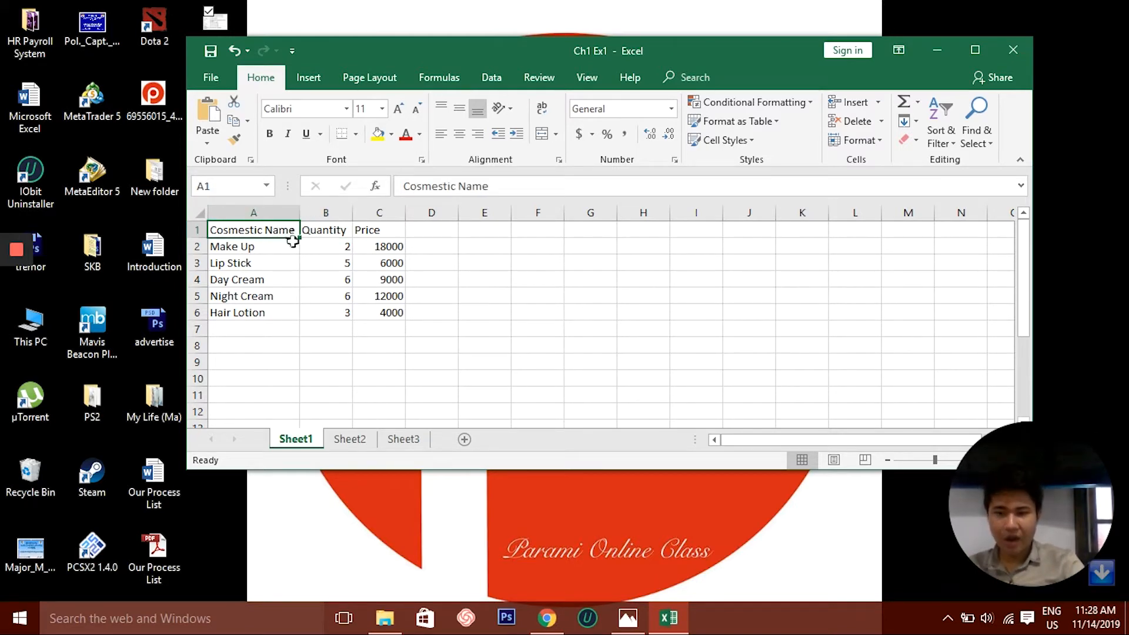
{"action": "left_click_drag", "start_coordinate": [292, 231], "coordinate": [390, 312]}
{"action": "left_click", "coordinate": [335, 259]}
{"action": "left_click", "coordinate": [389, 230]}
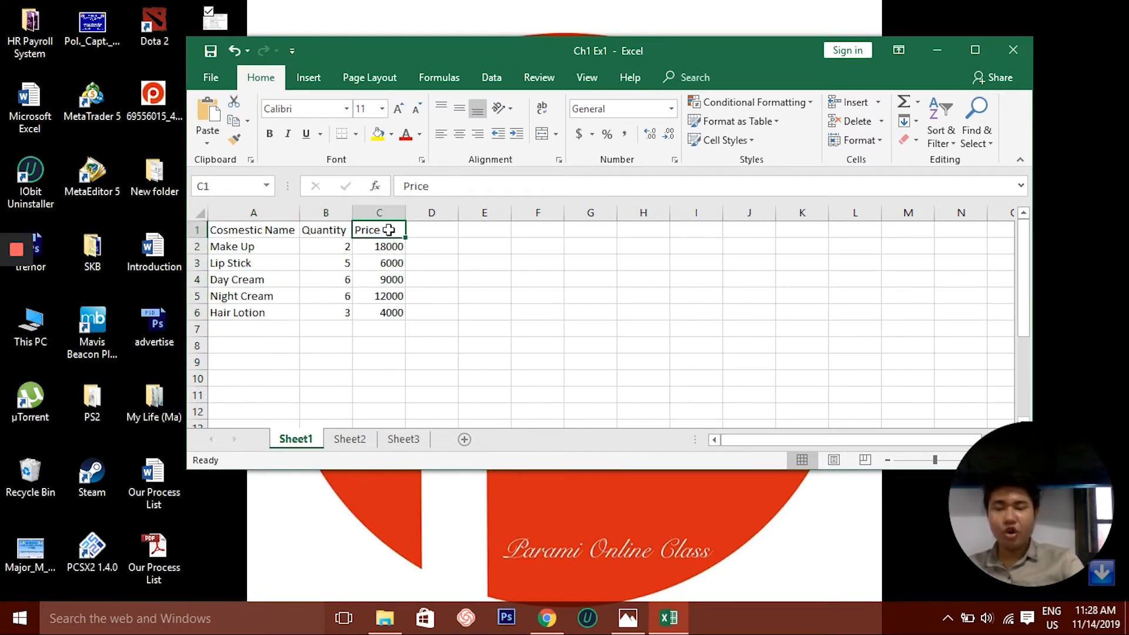
- Starting from A1, add the separate cells B2, C3, B4 and A5 to the selection
{"action": "left_click", "coordinate": [226, 230]}
{"action": "left_click", "coordinate": [329, 247], "text": "ctrl"}
{"action": "left_click", "coordinate": [366, 263], "text": "ctrl"}
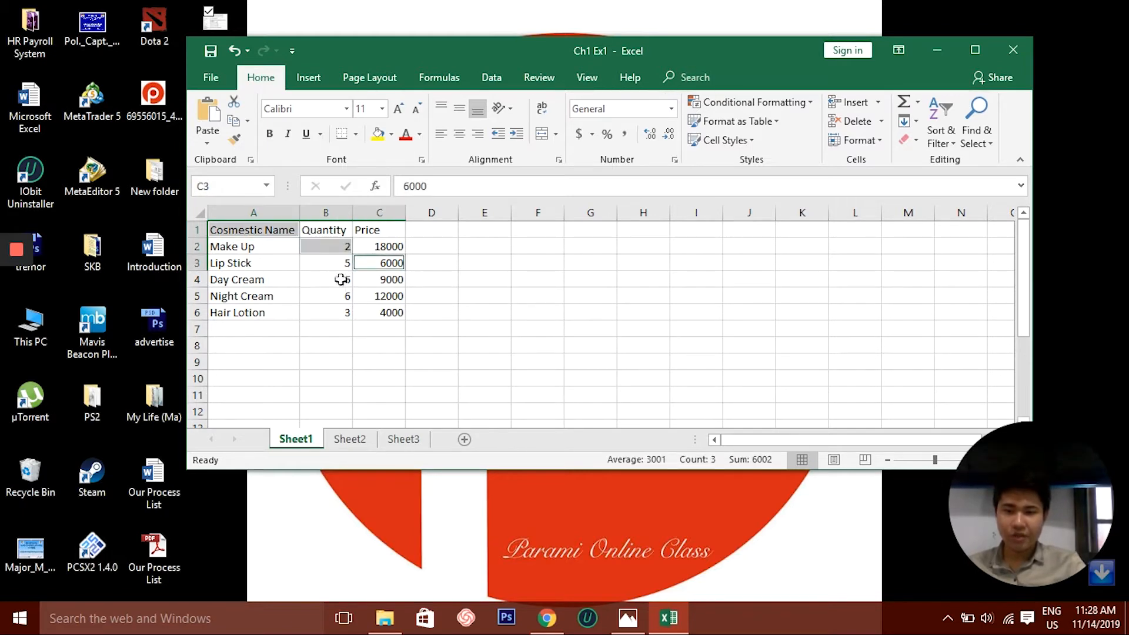
{"action": "left_click", "coordinate": [339, 279], "text": "ctrl"}
{"action": "left_click", "coordinate": [274, 295], "text": "ctrl"}
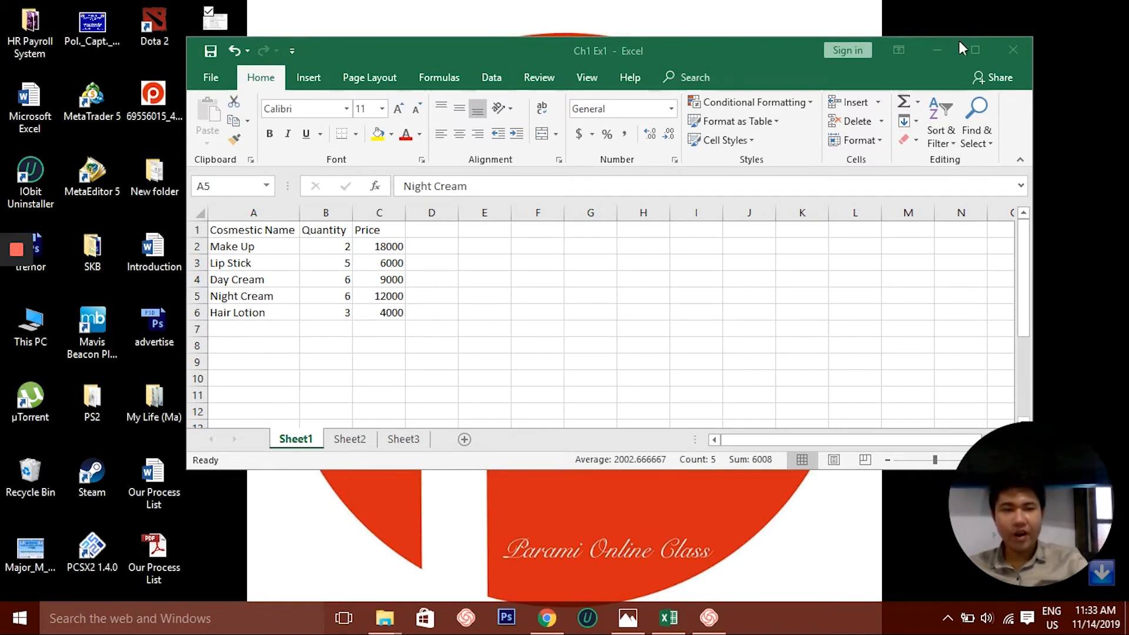
- Maximize the workbook window, select the whole of column A, and return to a single-cell selection on A2
{"action": "left_click", "coordinate": [975, 50]}
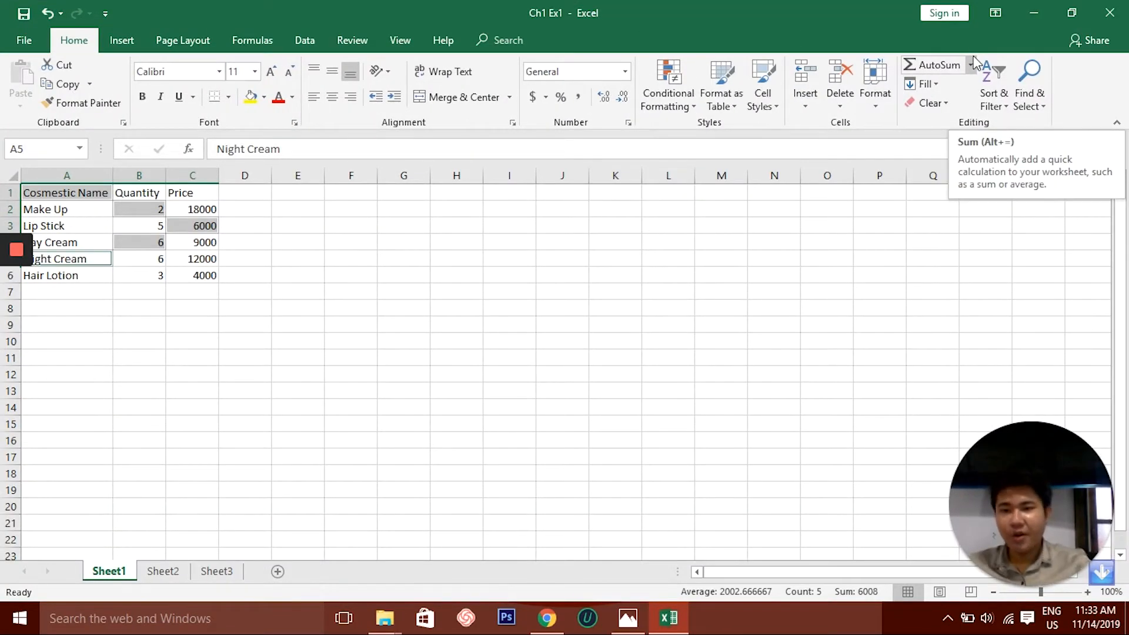
{"action": "left_click", "coordinate": [246, 261]}
{"action": "left_click", "coordinate": [71, 175]}
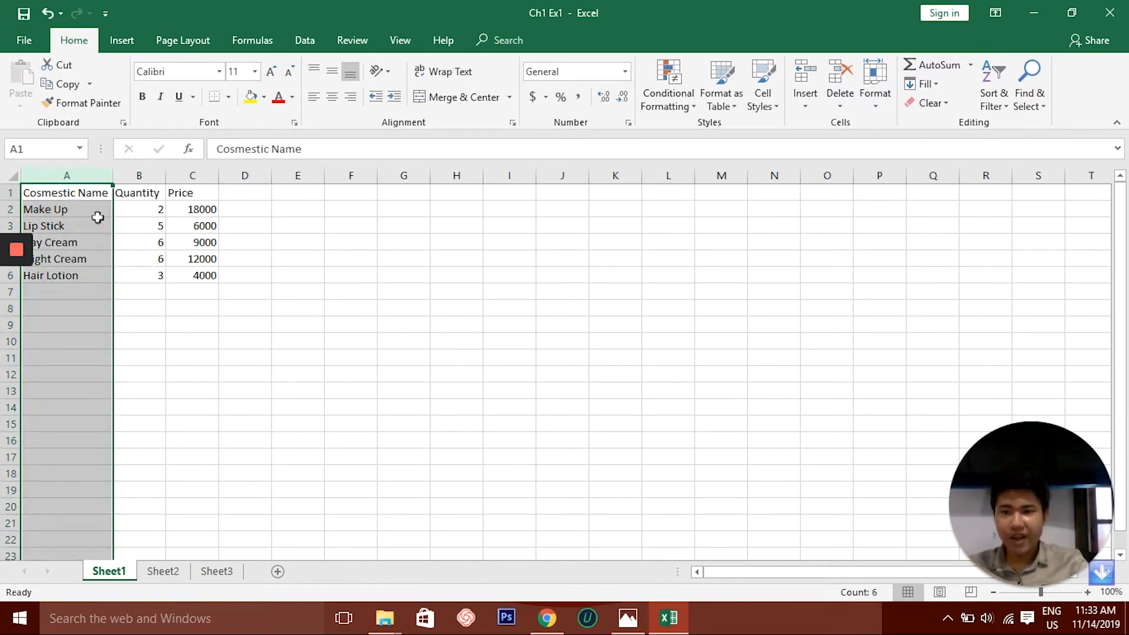
{"action": "left_click", "coordinate": [176, 241]}
{"action": "left_click", "coordinate": [71, 225]}
{"action": "left_click", "coordinate": [71, 208]}
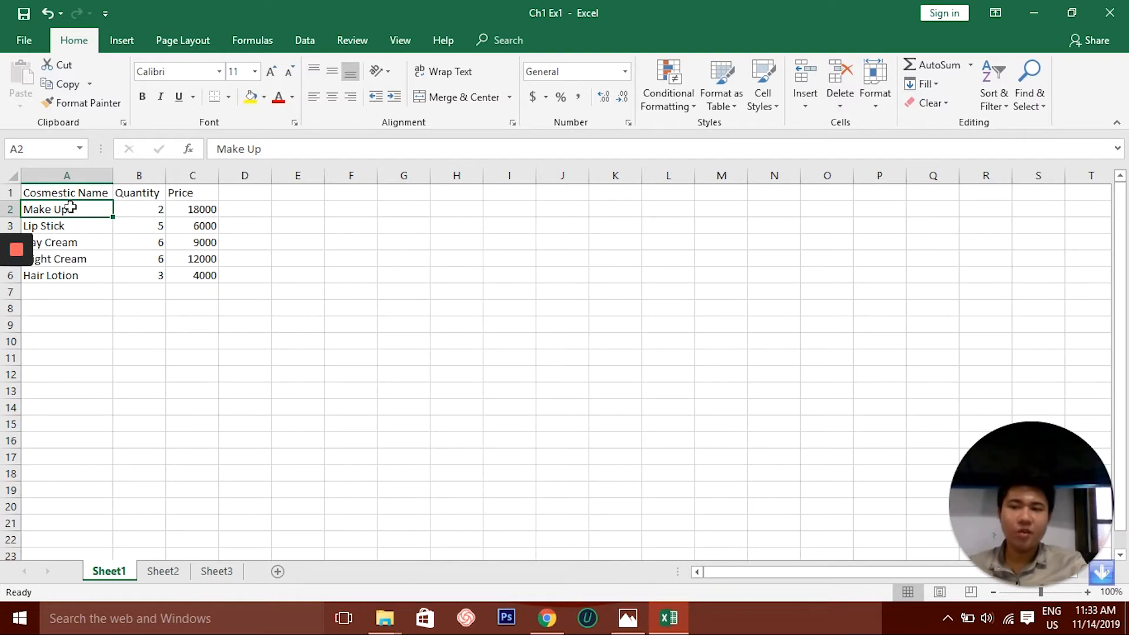
- Select the whole of row 2 and insert a blank row above the Make Up entry
{"action": "left_click", "coordinate": [11, 209]}
{"action": "left_click_drag", "start_coordinate": [21, 202], "coordinate": [20, 199]}
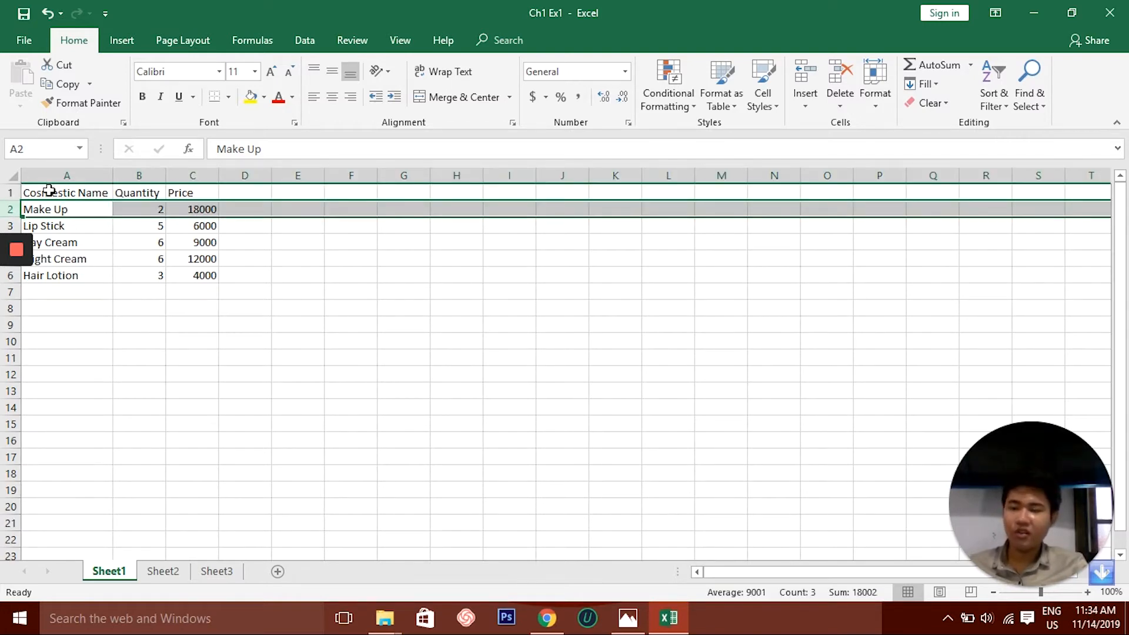
{"action": "right_click", "coordinate": [11, 209]}
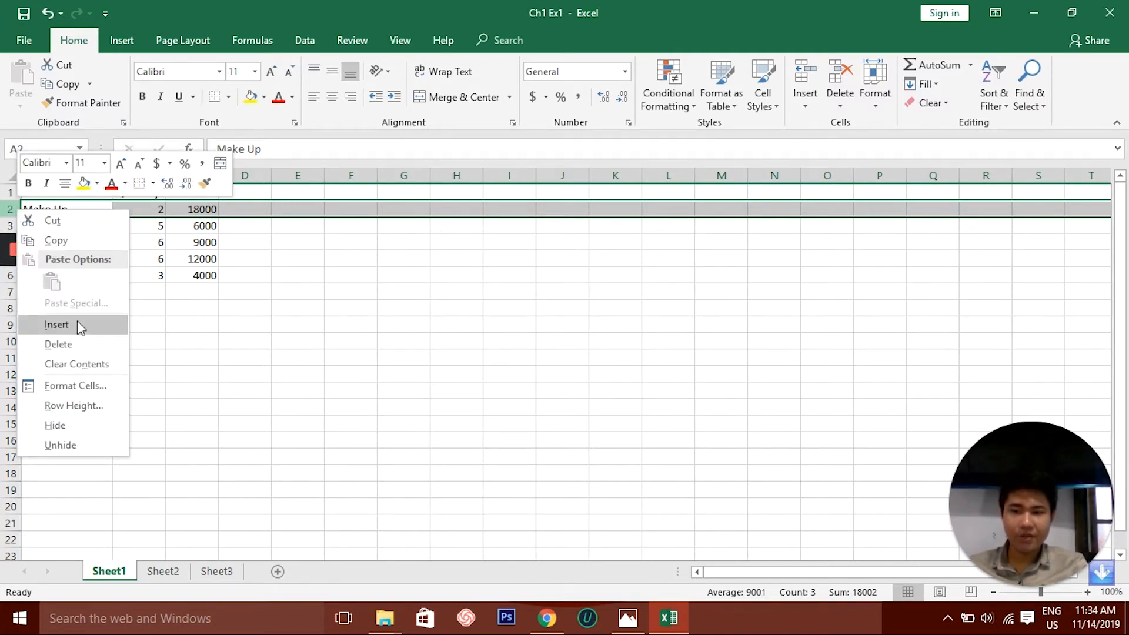
{"action": "left_click", "coordinate": [80, 327]}
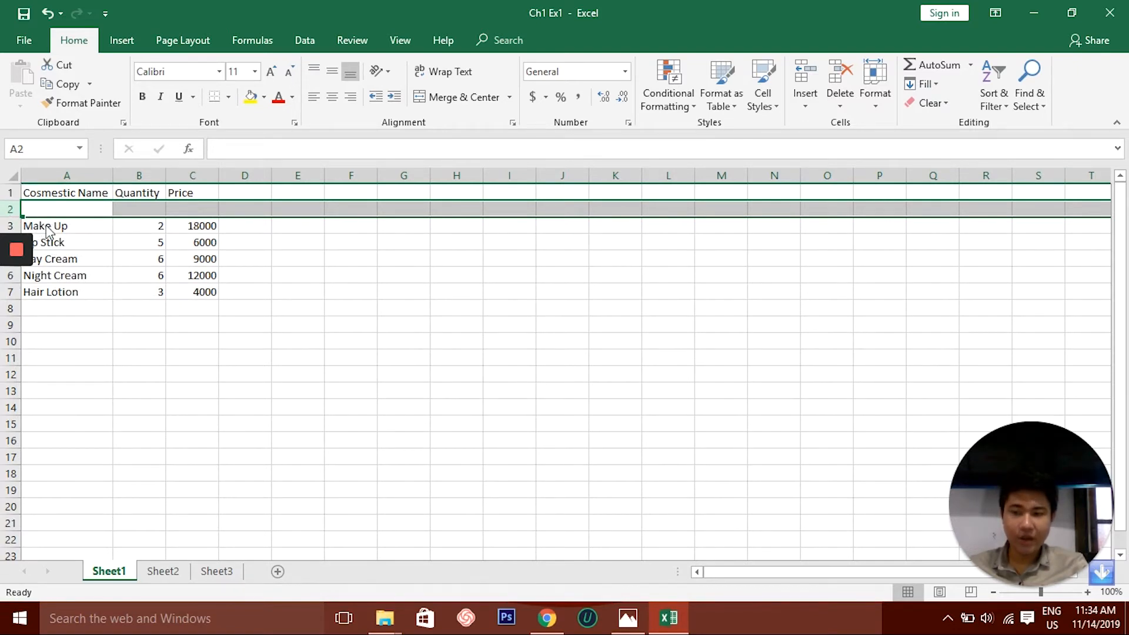
- Restore the workbook window from its maximized state and enlarge it until it nearly fills the screen
{"action": "double_click", "coordinate": [452, 9]}
{"action": "left_click_drag", "start_coordinate": [451, 9], "coordinate": [622, 55]}
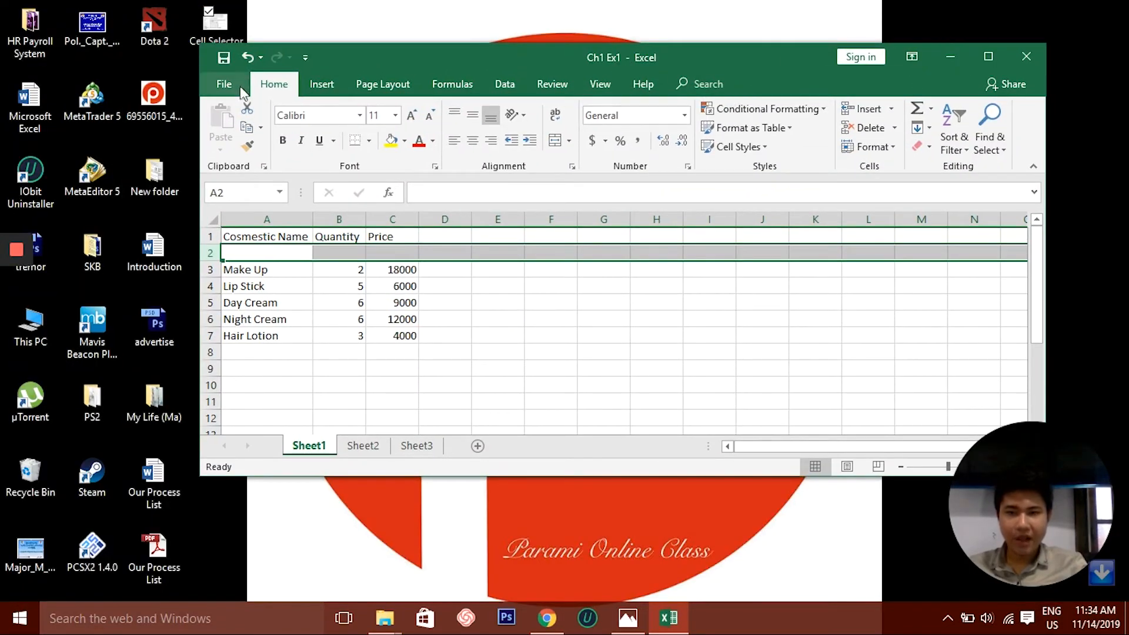
{"action": "left_click_drag", "start_coordinate": [200, 43], "coordinate": [149, 0]}
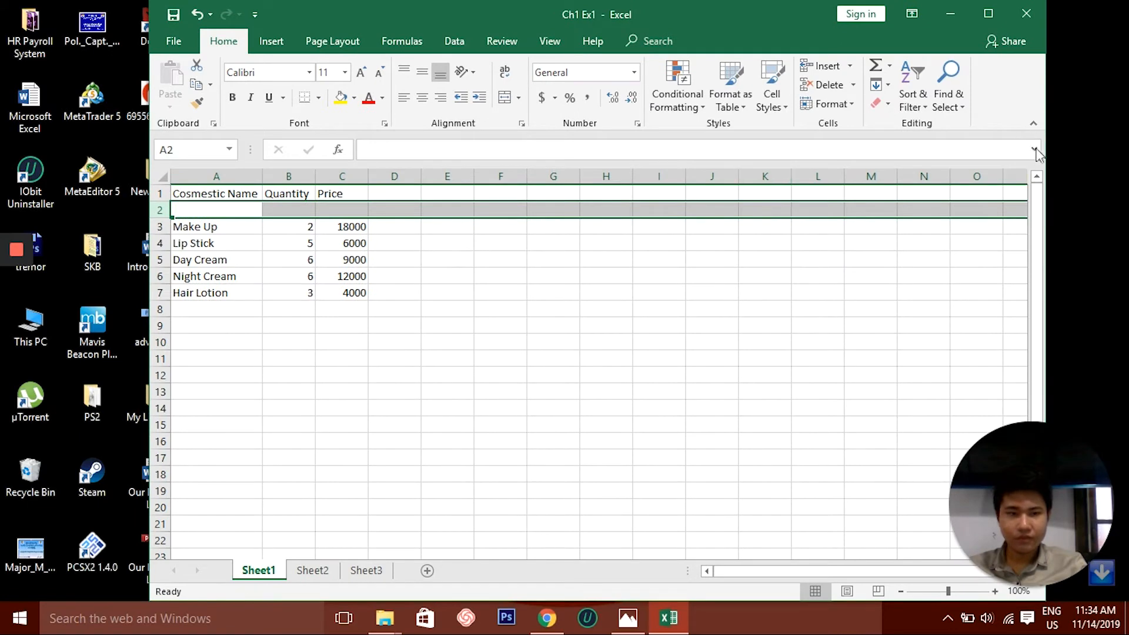
{"action": "left_click_drag", "start_coordinate": [1047, 140], "coordinate": [1122, 140]}
{"action": "left_click_drag", "start_coordinate": [154, 317], "coordinate": [48, 309]}
- Select the Lip Stick cell A4 and insert a blank row above the Lip Stick entry
{"action": "left_click", "coordinate": [144, 259]}
{"action": "left_click", "coordinate": [106, 228]}
{"action": "left_click", "coordinate": [116, 211]}
{"action": "left_click", "coordinate": [106, 245]}
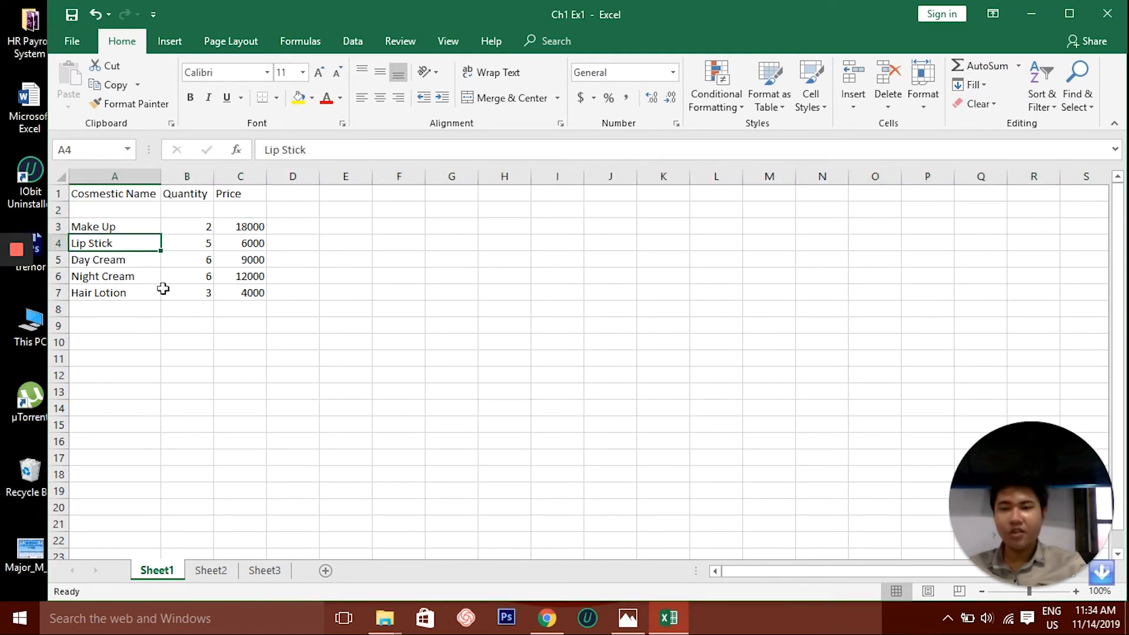
{"action": "right_click", "coordinate": [57, 243]}
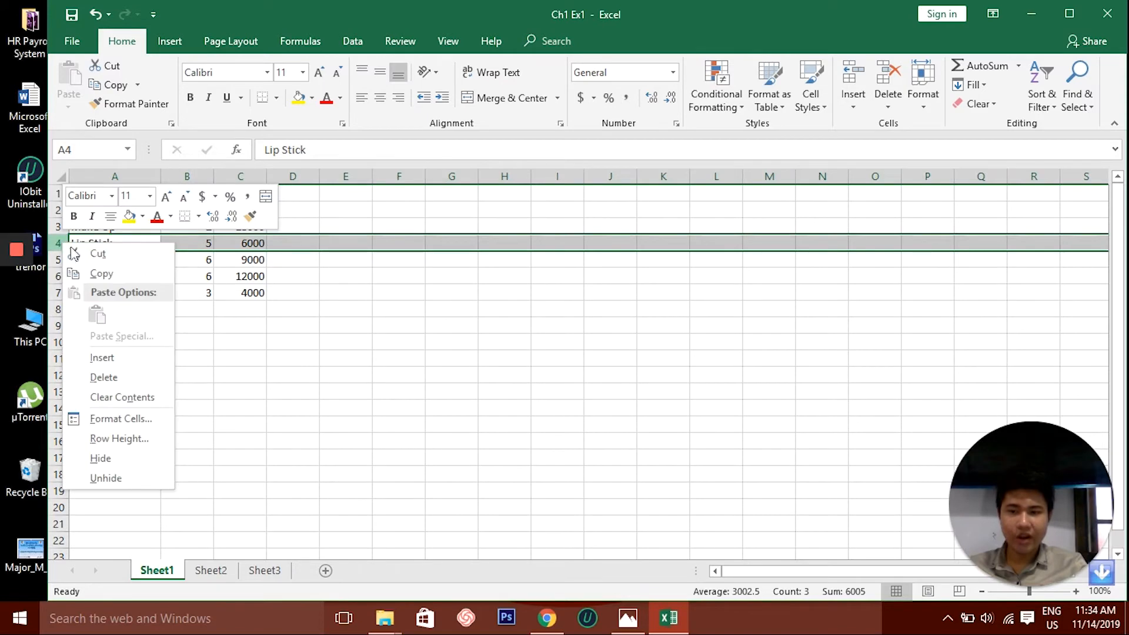
{"action": "left_click", "coordinate": [131, 356]}
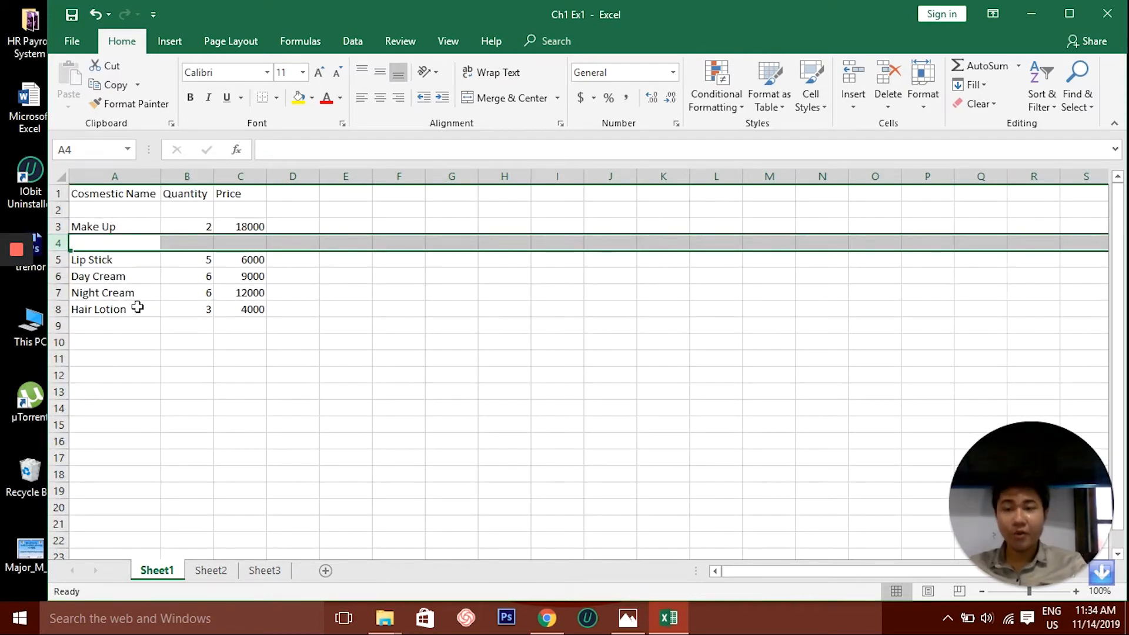
- Select the whole Quantity column and insert a blank column in front of it
{"action": "left_click", "coordinate": [187, 176]}
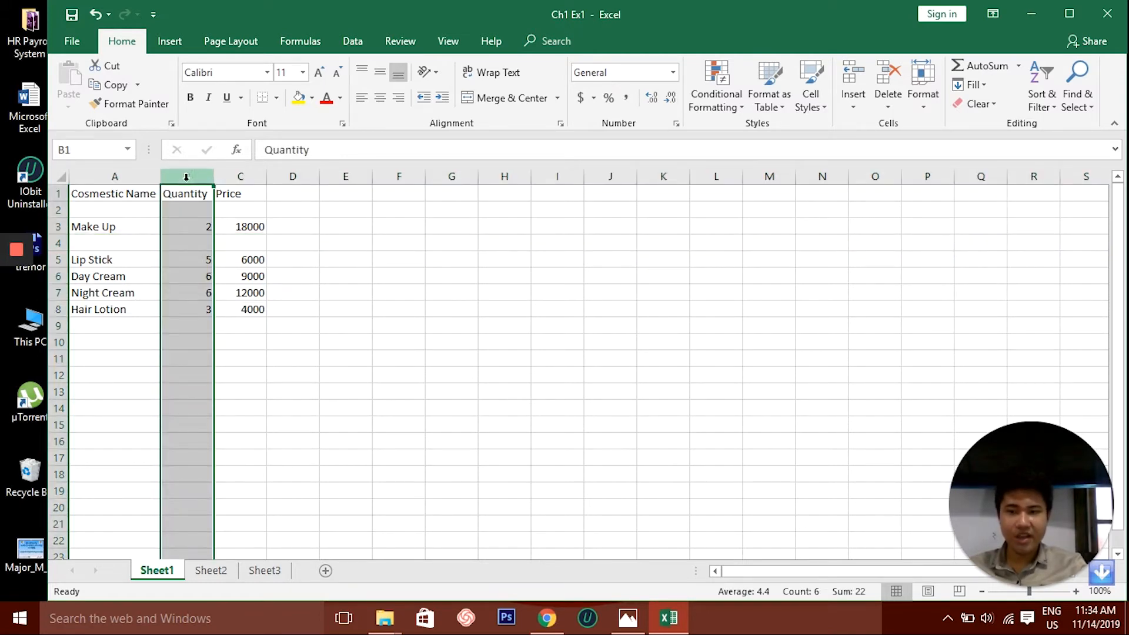
{"action": "left_click", "coordinate": [184, 242]}
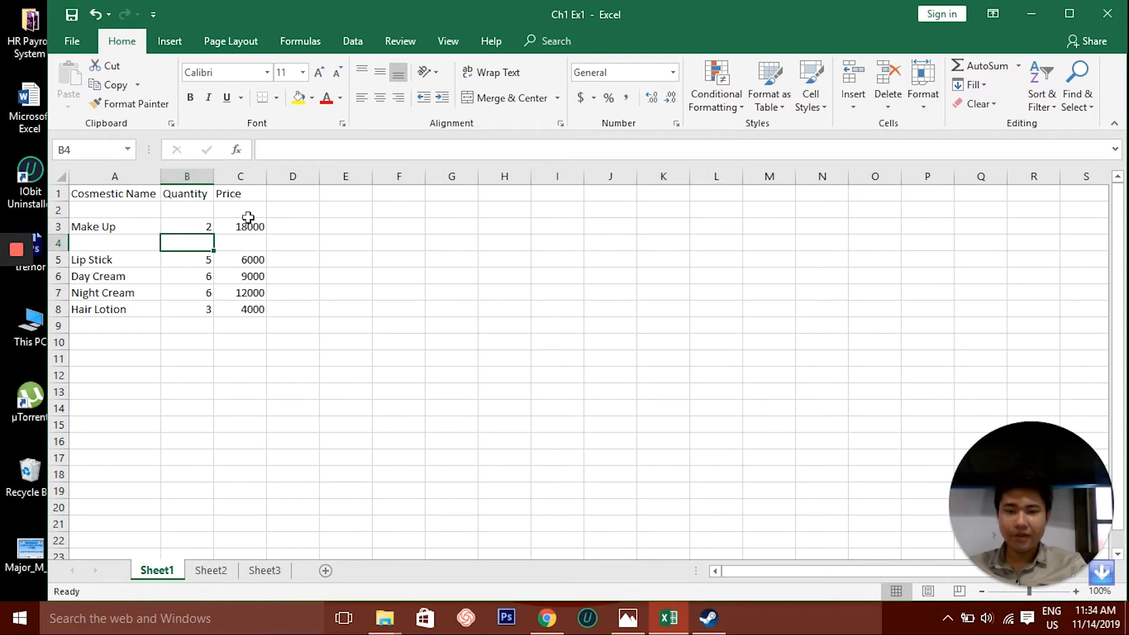
{"action": "right_click", "coordinate": [187, 176]}
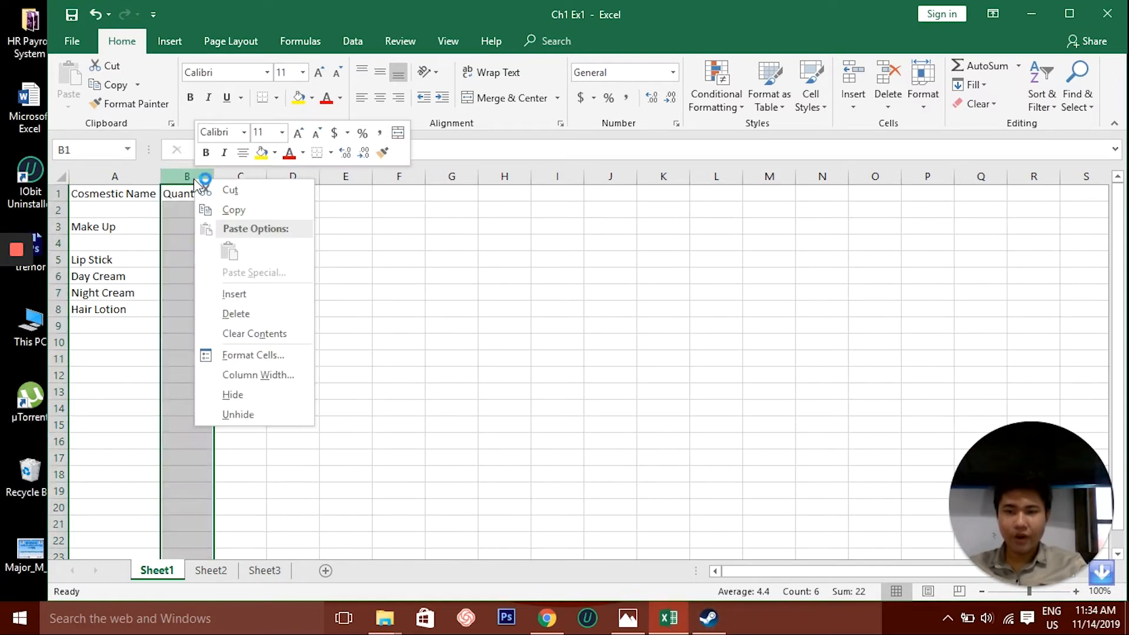
{"action": "left_click", "coordinate": [235, 294]}
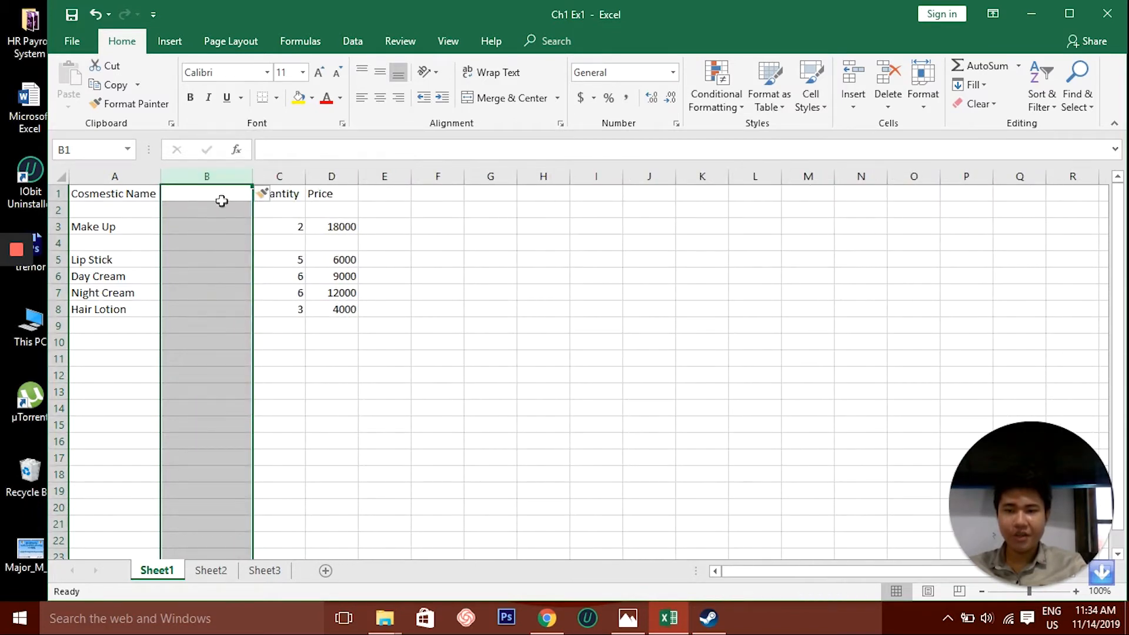
- Go through single cells in the blank column B and the neighbouring Quantity column, ending on B1
{"action": "left_click", "coordinate": [234, 244]}
{"action": "left_click", "coordinate": [218, 213]}
{"action": "left_click", "coordinate": [214, 193]}
{"action": "left_click", "coordinate": [211, 257]}
{"action": "left_click", "coordinate": [277, 229]}
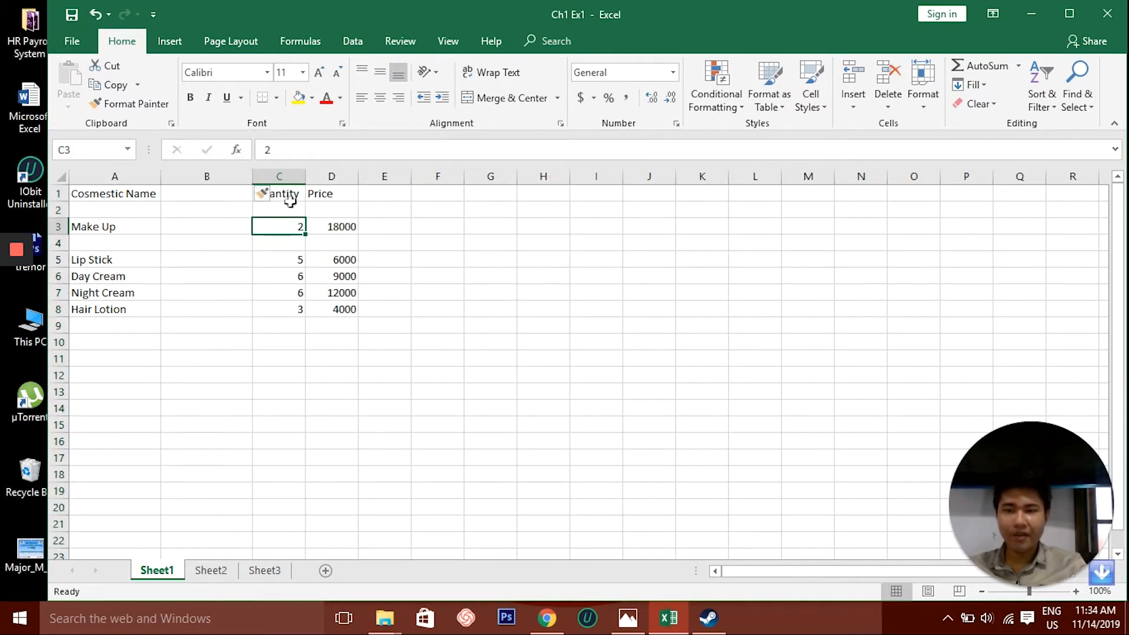
{"action": "left_click", "coordinate": [288, 195]}
{"action": "left_click", "coordinate": [197, 197]}
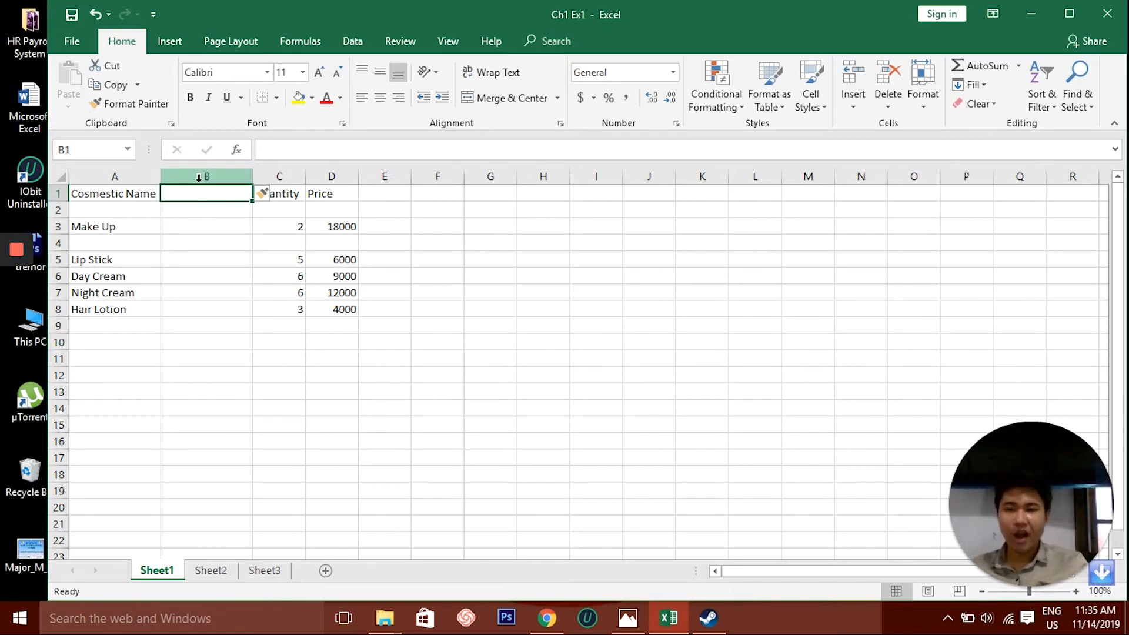
- Delete the blank column B between Cosmestic Name and Quantity
{"action": "left_click", "coordinate": [199, 177]}
{"action": "right_click", "coordinate": [200, 177]}
{"action": "left_click", "coordinate": [241, 313]}
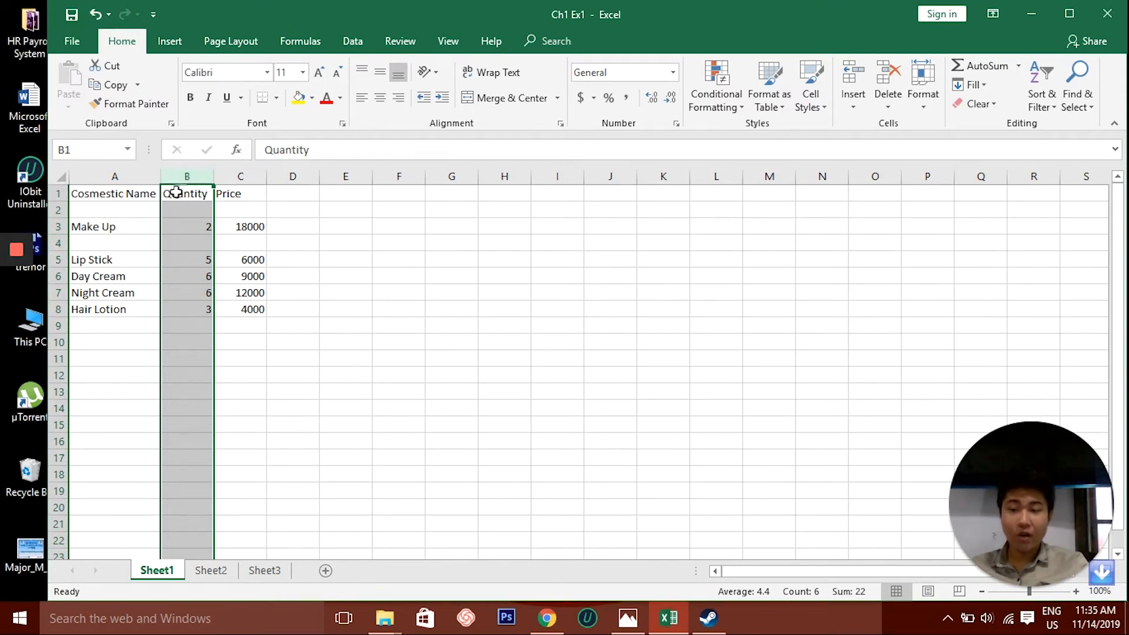
- Delete the blank row 4 above Lip Stick and the blank row 2 above Make Up
{"action": "left_click", "coordinate": [59, 244]}
{"action": "right_click", "coordinate": [59, 243]}
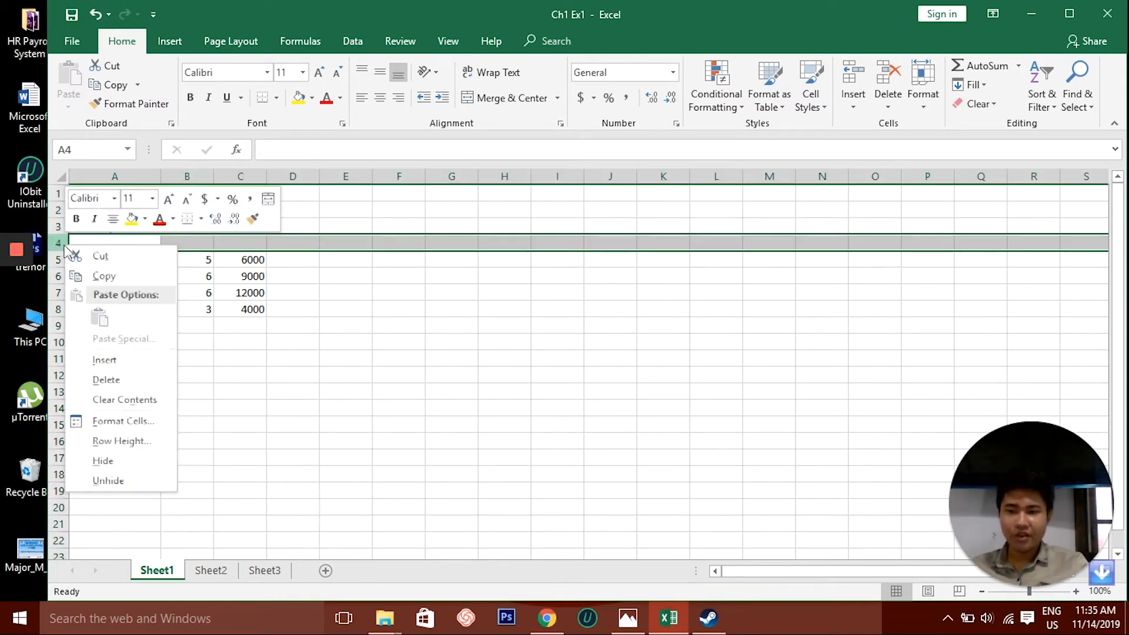
{"action": "left_click", "coordinate": [118, 379]}
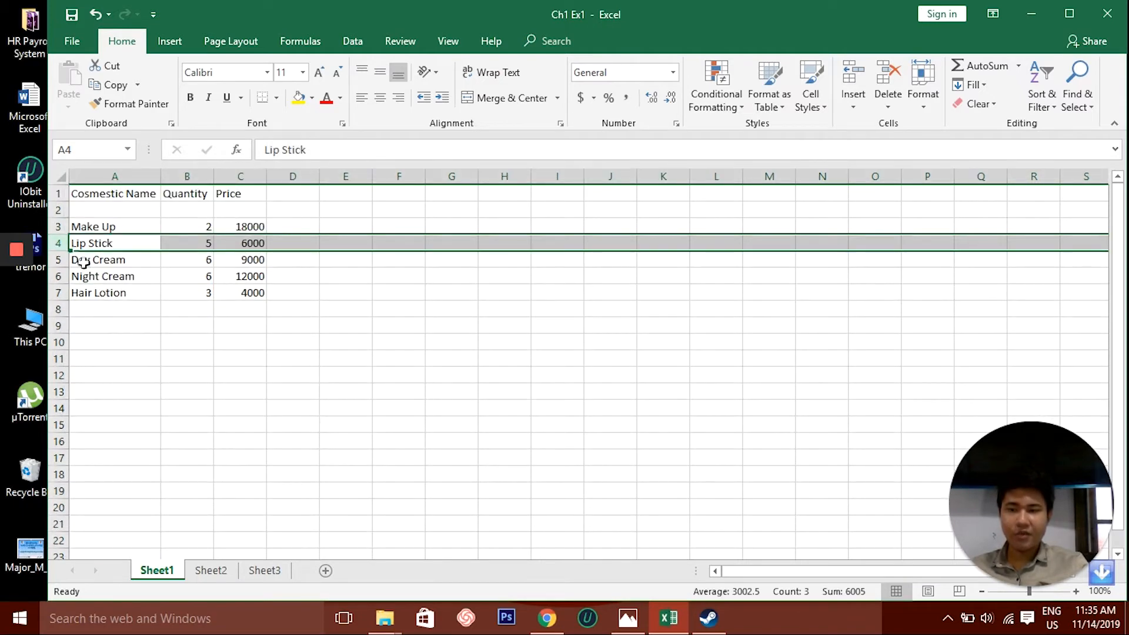
{"action": "right_click", "coordinate": [59, 213]}
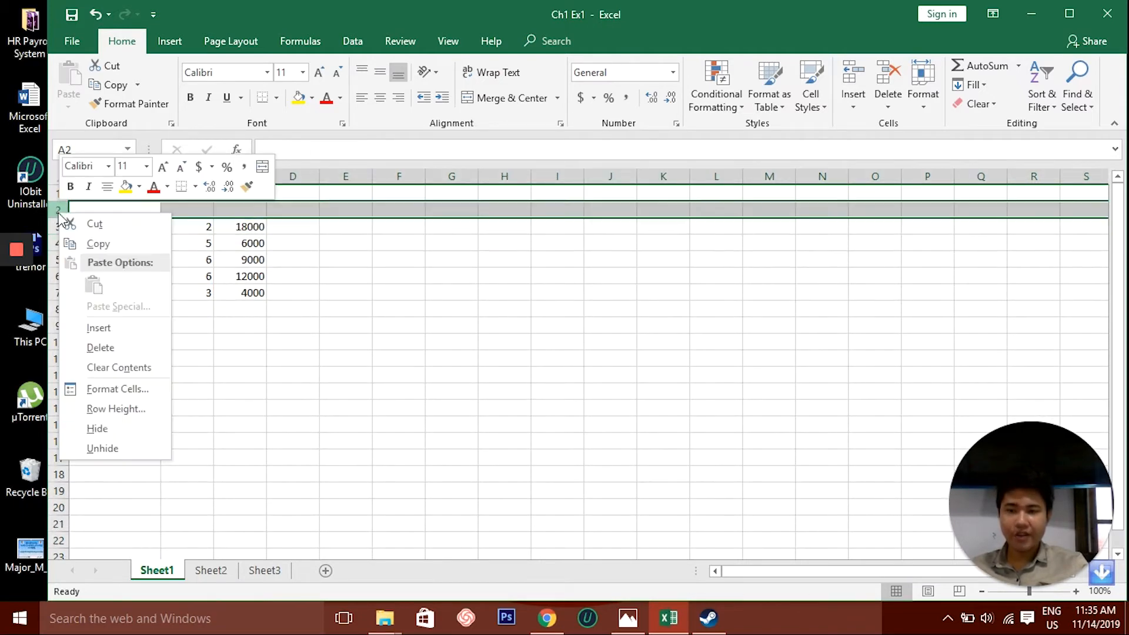
{"action": "left_click", "coordinate": [100, 348]}
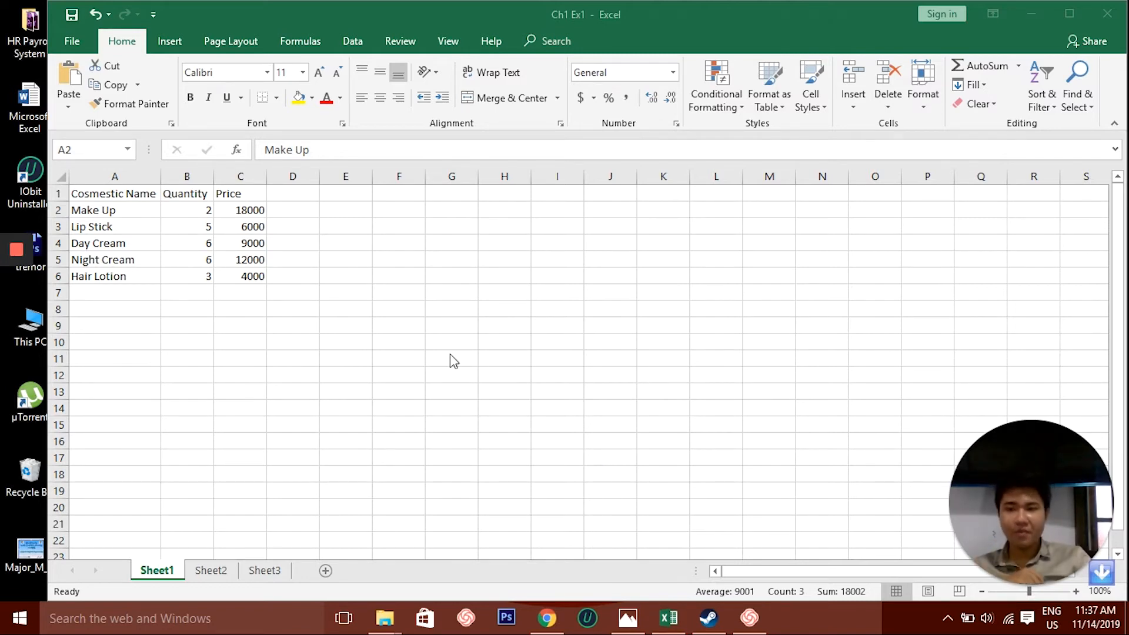
- Make row 2 about three times as tall, and move the cell selection to A3
{"action": "key", "text": "shift+space"}
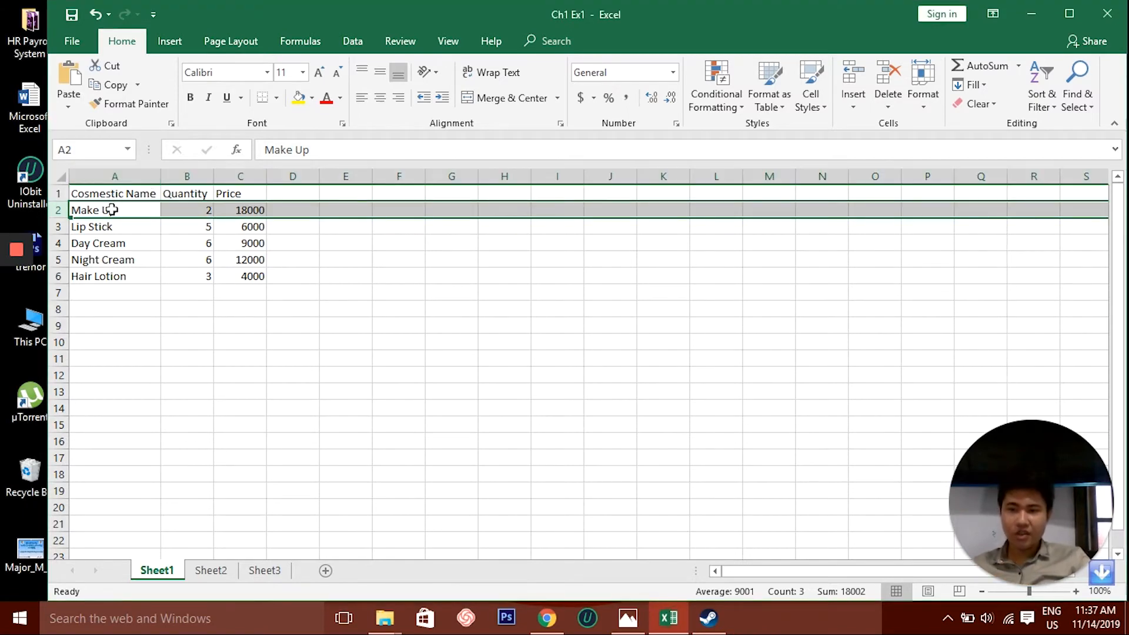
{"action": "left_click_drag", "start_coordinate": [58, 216], "coordinate": [57, 251]}
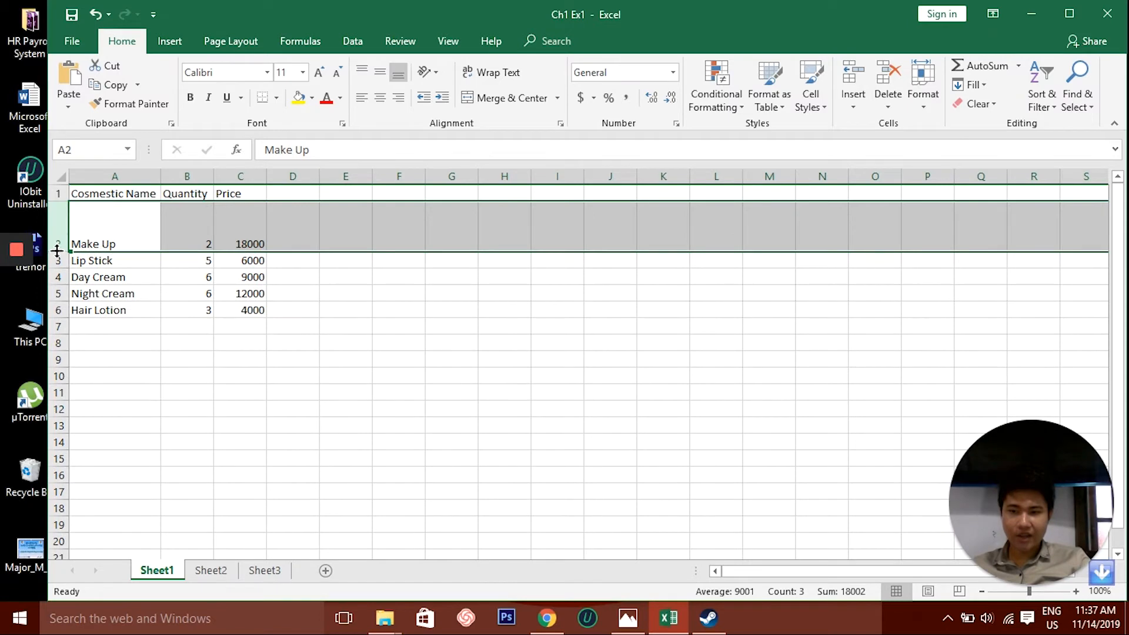
{"action": "left_click", "coordinate": [125, 265]}
{"action": "left_click", "coordinate": [141, 294]}
{"action": "left_click", "coordinate": [134, 277]}
{"action": "left_click", "coordinate": [112, 261]}
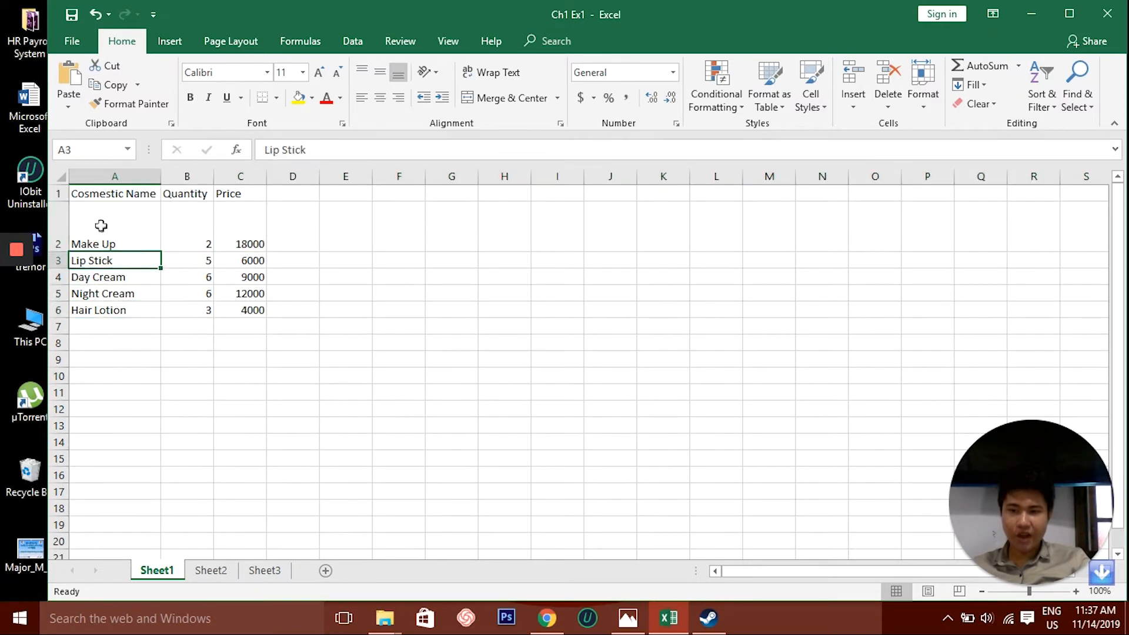
- Make row 1 taller, and undo the height changes of both row 1 and row 2
{"action": "left_click", "coordinate": [114, 194]}
{"action": "left_click_drag", "start_coordinate": [55, 201], "coordinate": [57, 215]}
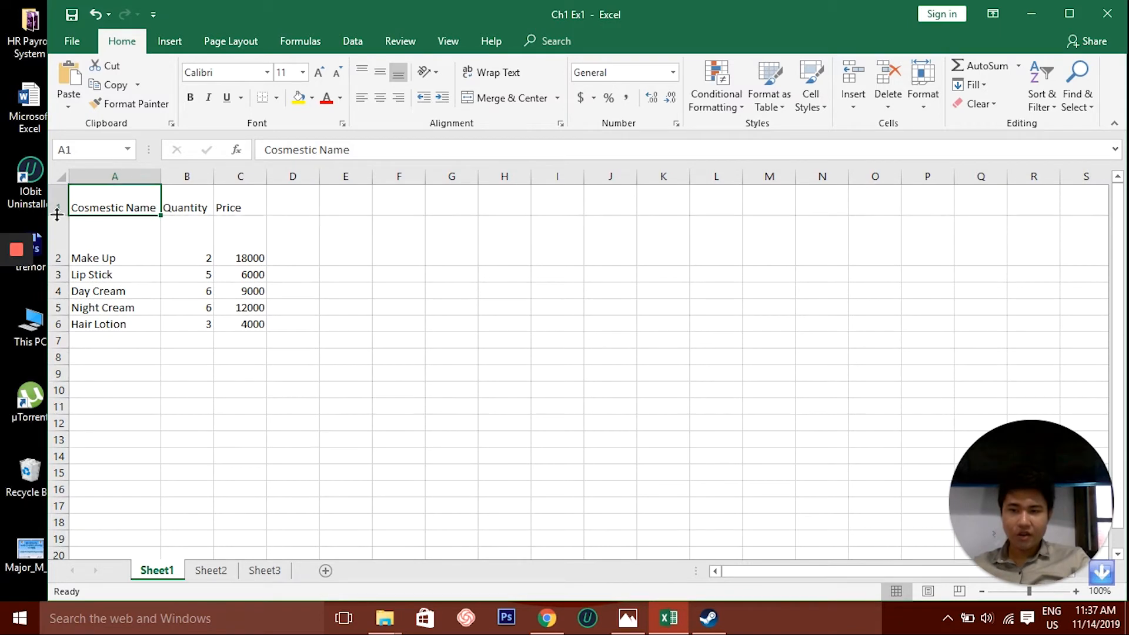
{"action": "key", "text": "ctrl+z"}
{"action": "key", "text": "ctrl+z"}
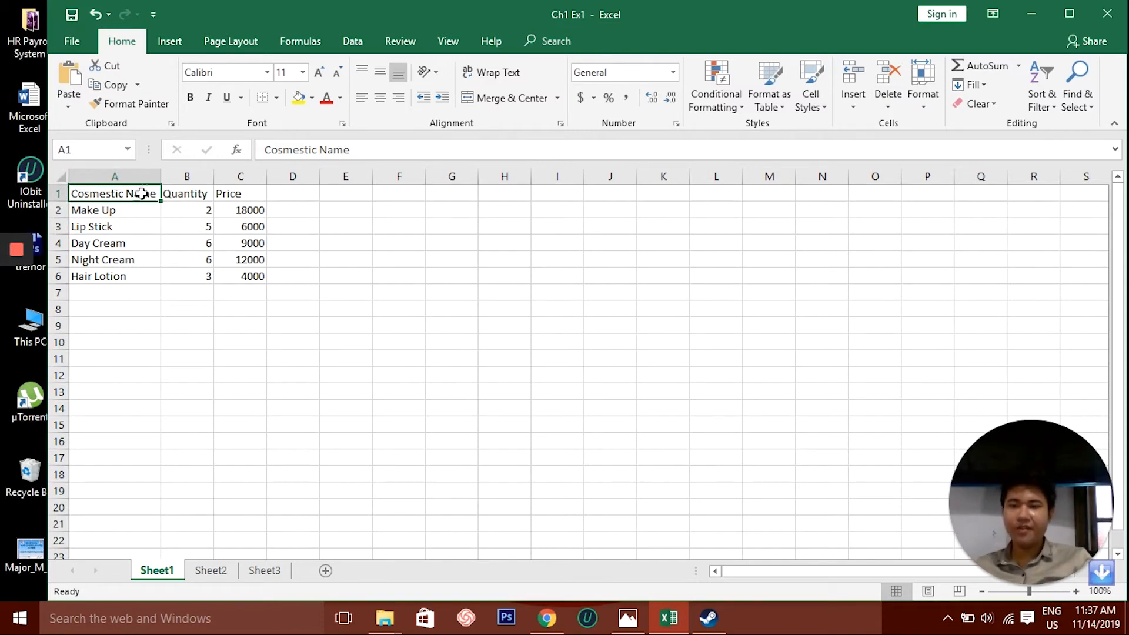
- Widen column A slightly and increase the height of header row 1 in two stages
{"action": "left_click_drag", "start_coordinate": [160, 176], "coordinate": [180, 173]}
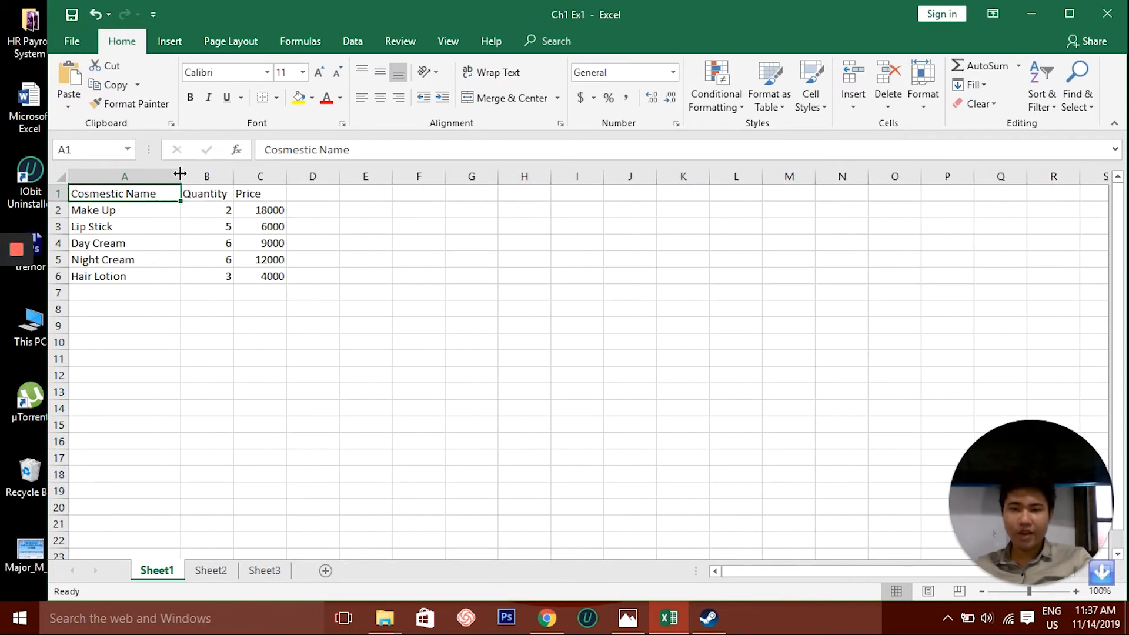
{"action": "left_click_drag", "start_coordinate": [57, 203], "coordinate": [57, 215]}
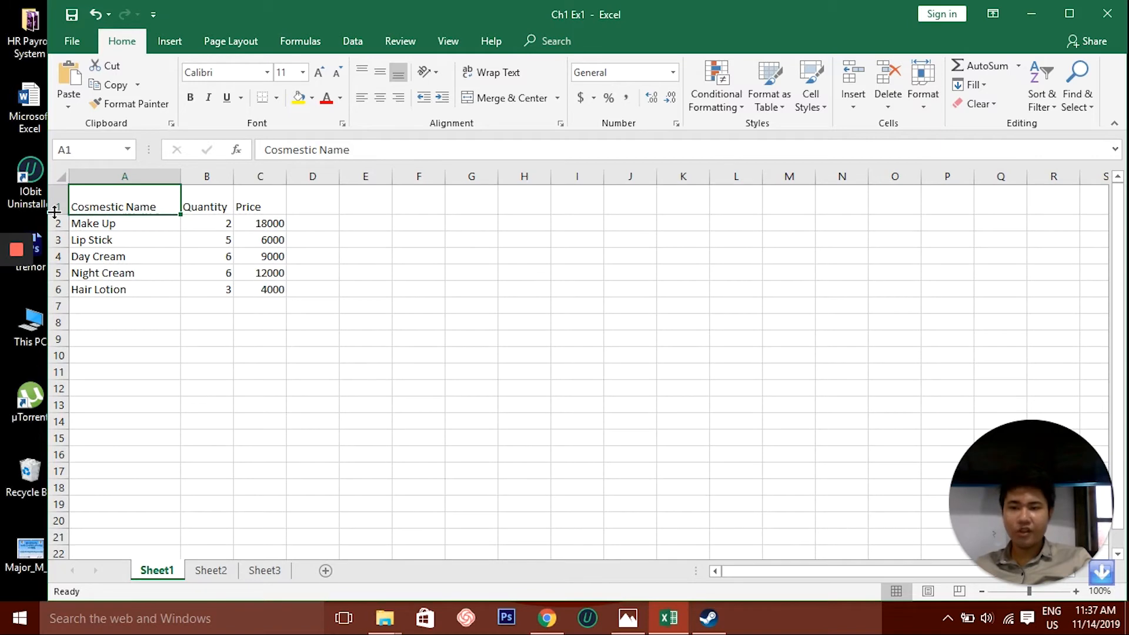
{"action": "left_click_drag", "start_coordinate": [55, 212], "coordinate": [54, 226]}
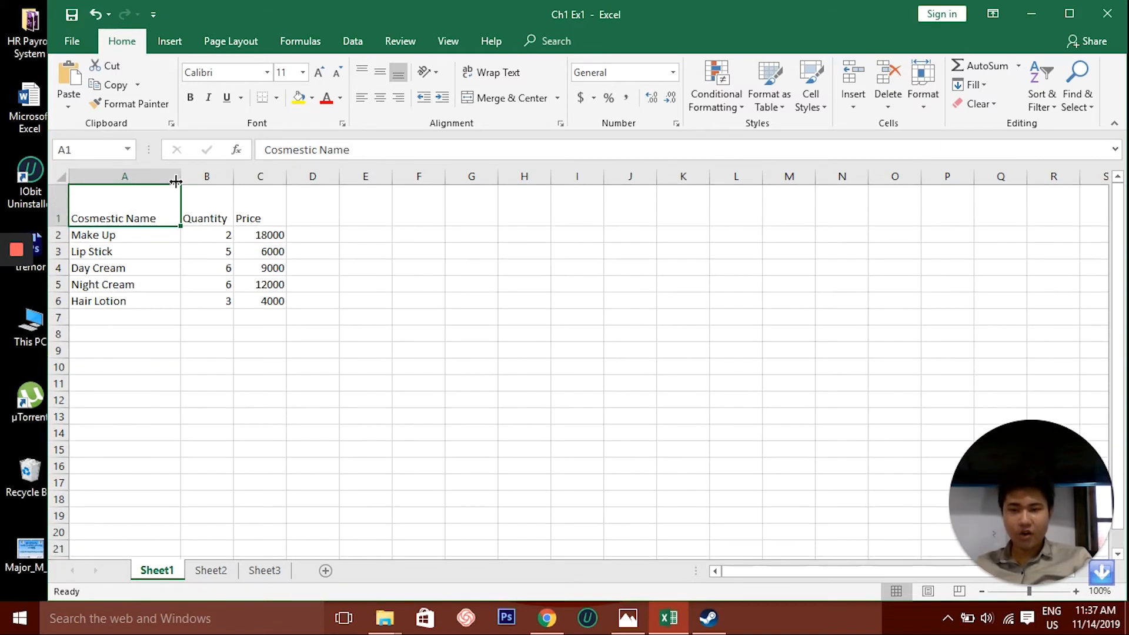
- Narrow column A to just wider than the Cosmestic Name text and reduce the height of header row 1
{"action": "left_click_drag", "start_coordinate": [178, 177], "coordinate": [180, 177]}
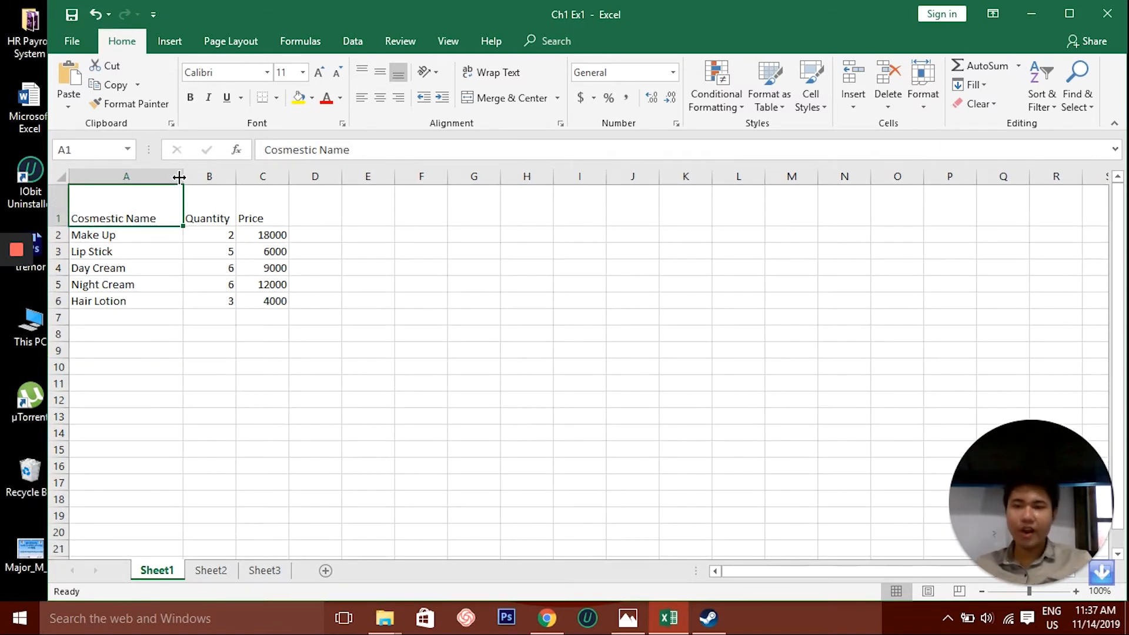
{"action": "left_click_drag", "start_coordinate": [179, 177], "coordinate": [167, 179]}
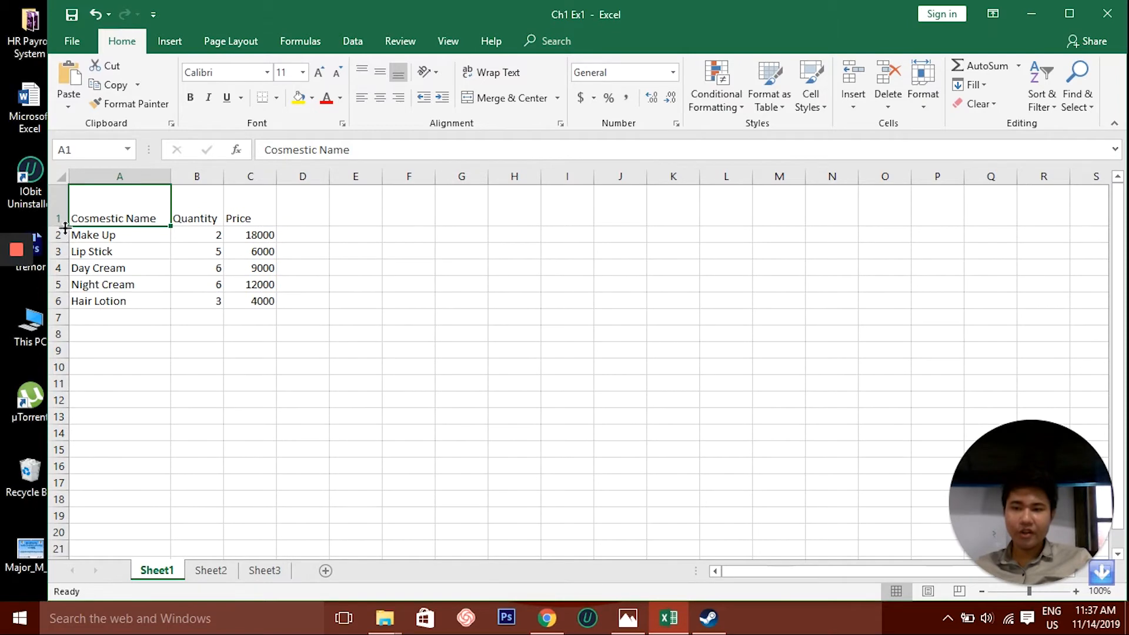
{"action": "left_click_drag", "start_coordinate": [63, 227], "coordinate": [58, 215]}
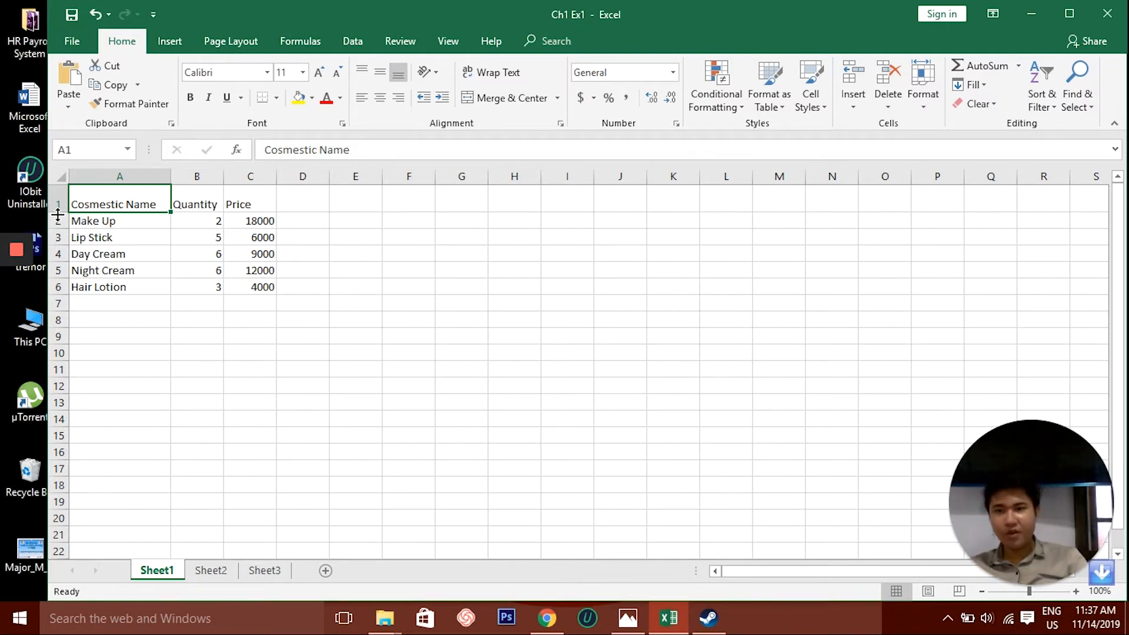
- Save the workbook under the new name Ch2 in the Documents folder
{"action": "left_click", "coordinate": [72, 42]}
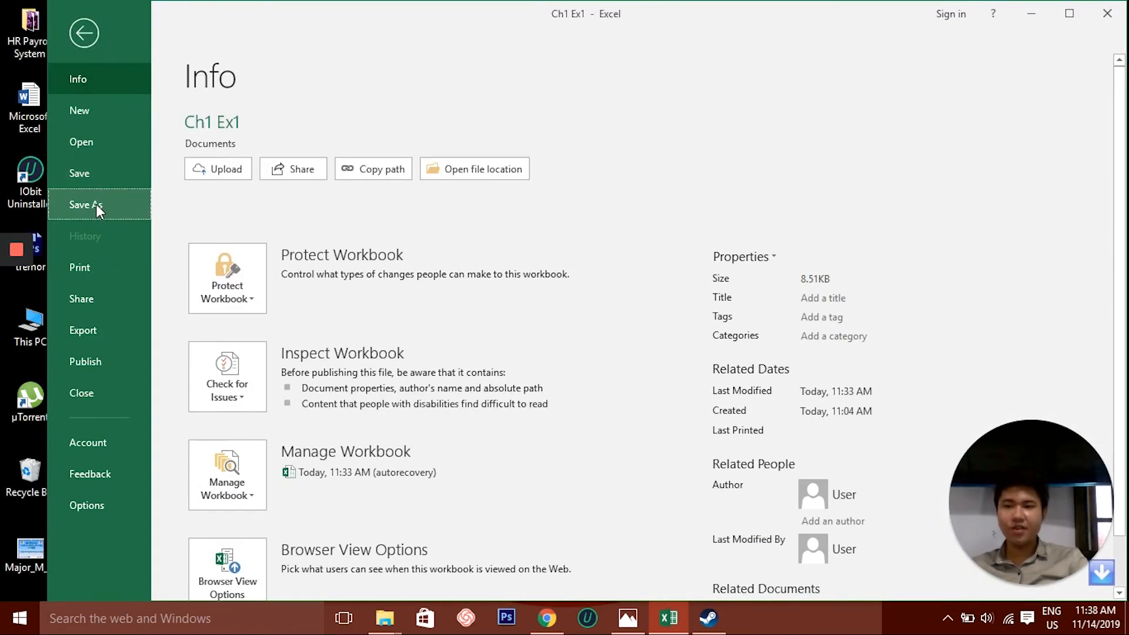
{"action": "left_click", "coordinate": [96, 203]}
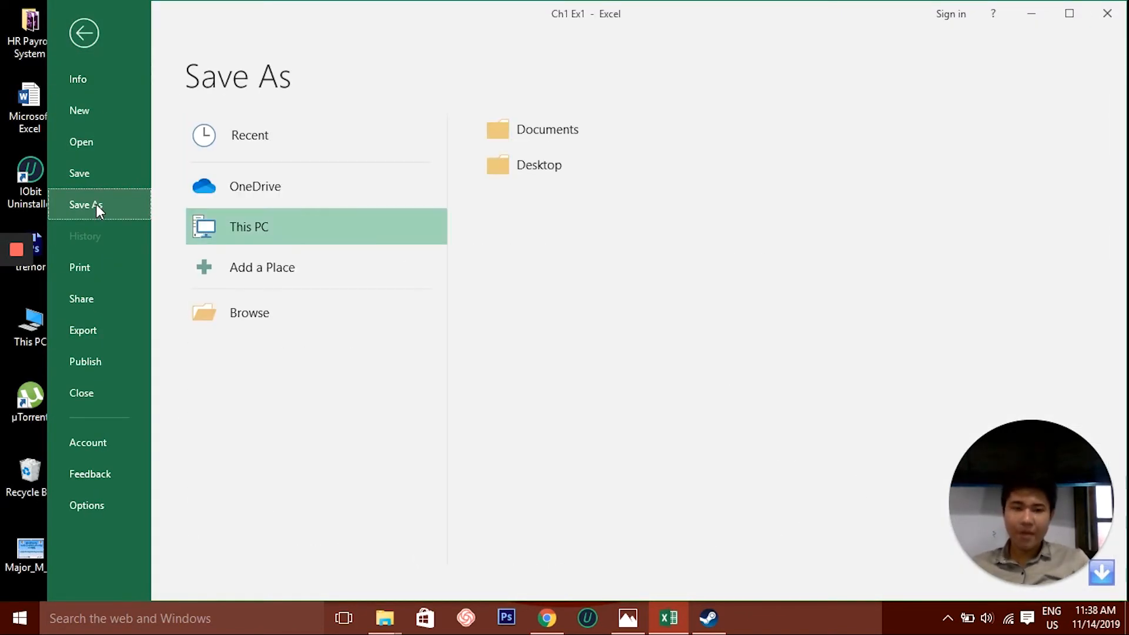
{"action": "left_click", "coordinate": [260, 311]}
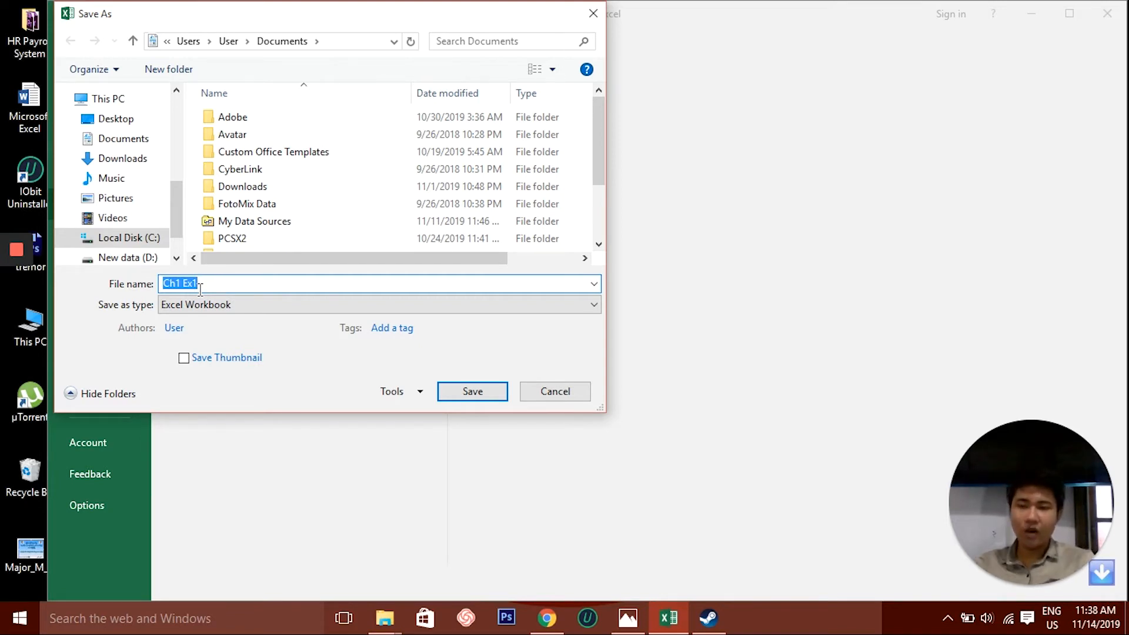
{"action": "left_click", "coordinate": [125, 140]}
{"action": "left_click", "coordinate": [238, 281]}
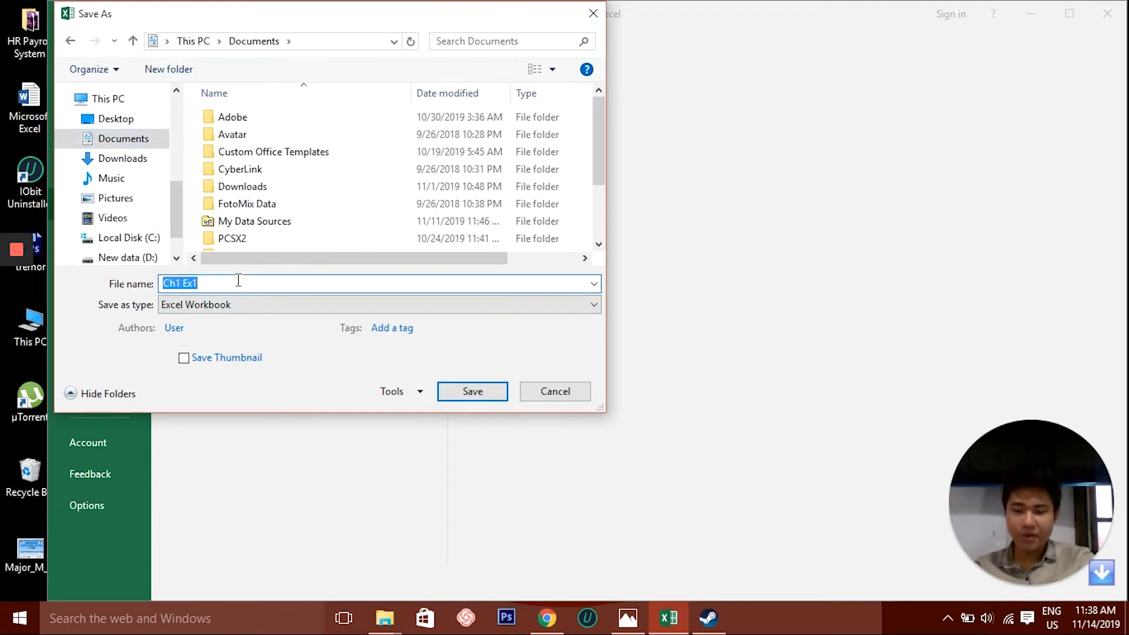
{"action": "type", "text": "Ch2"}
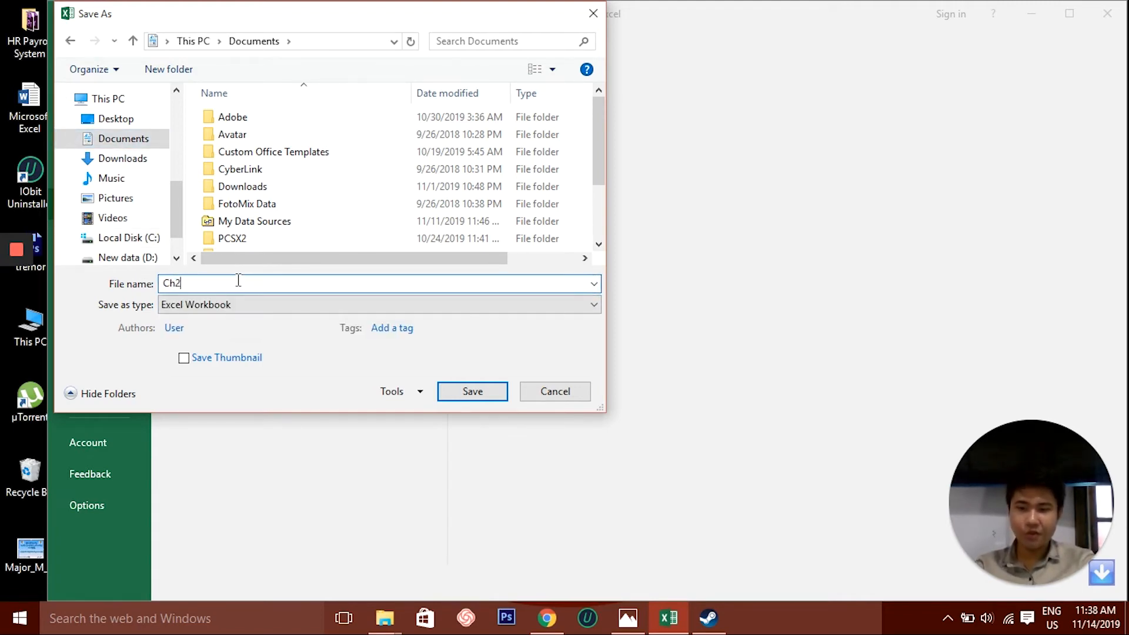
{"action": "left_click", "coordinate": [496, 392]}
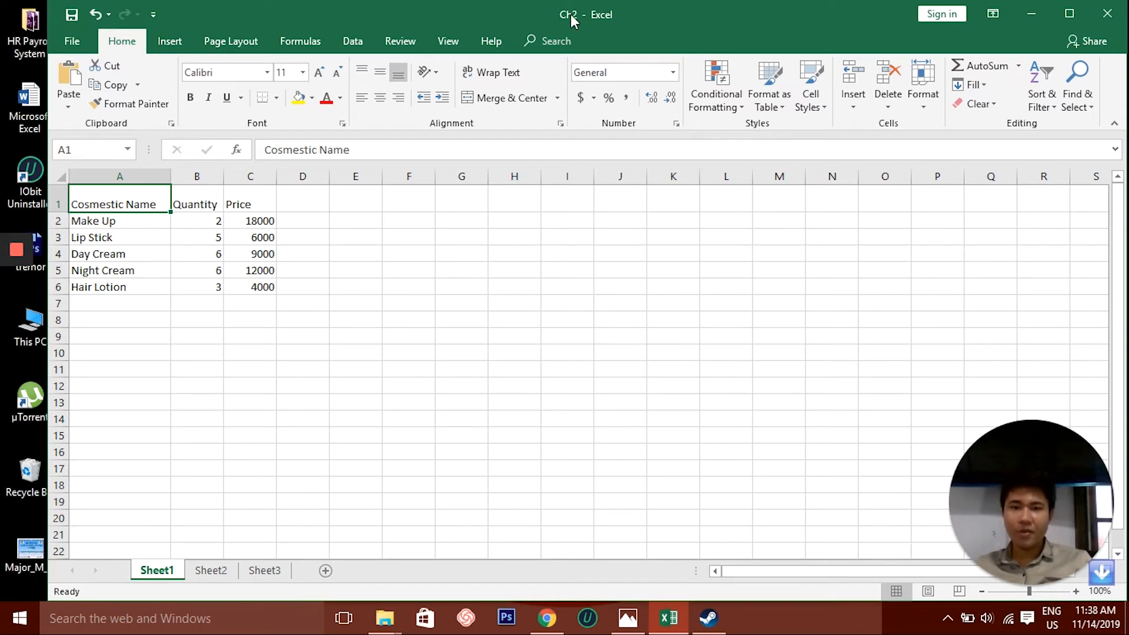
- Close the workbook window and the Steam login window on the desktop
{"action": "left_click", "coordinate": [1095, 22]}
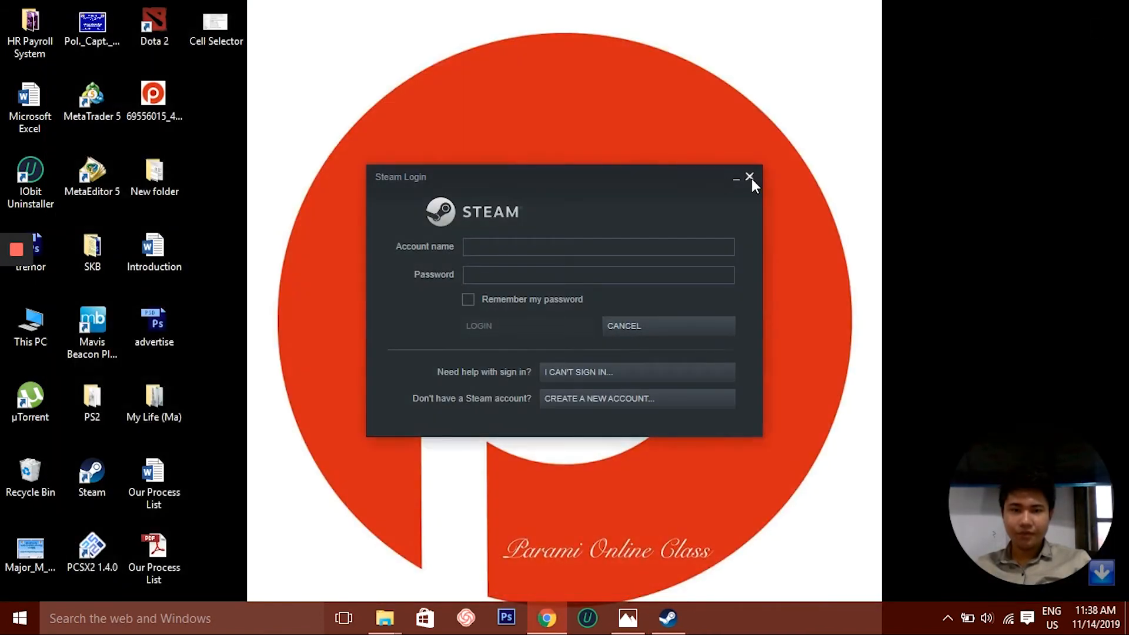
{"action": "left_click", "coordinate": [750, 178]}
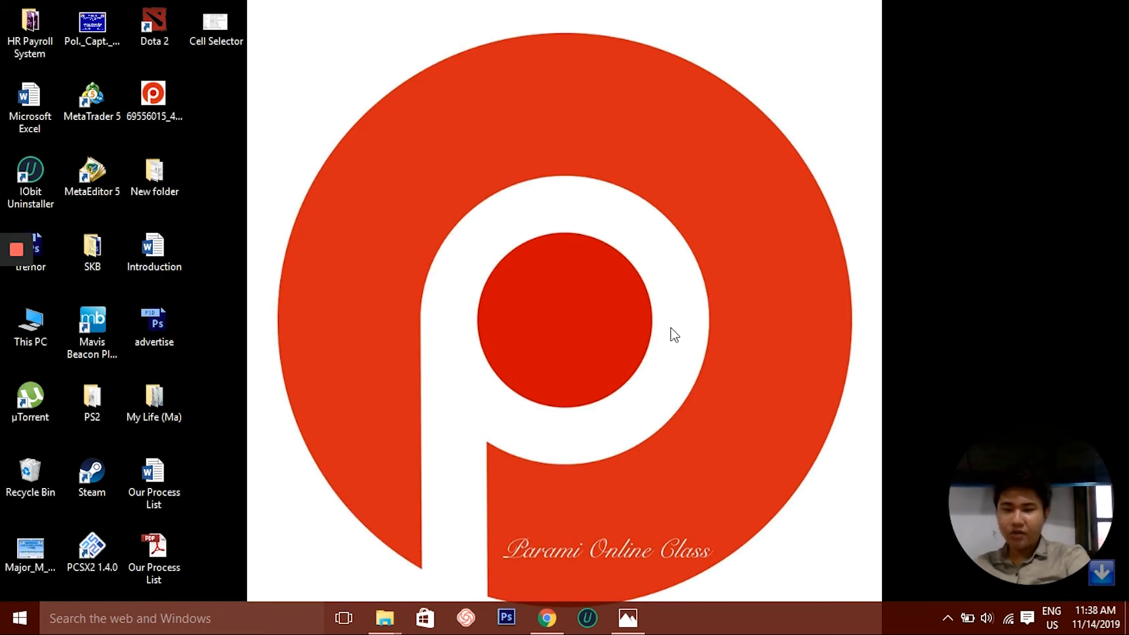
- Switch to File Explorer, open Ch2 from the Documents folder in Excel, and maximize its window
{"action": "key", "text": "super+e"}
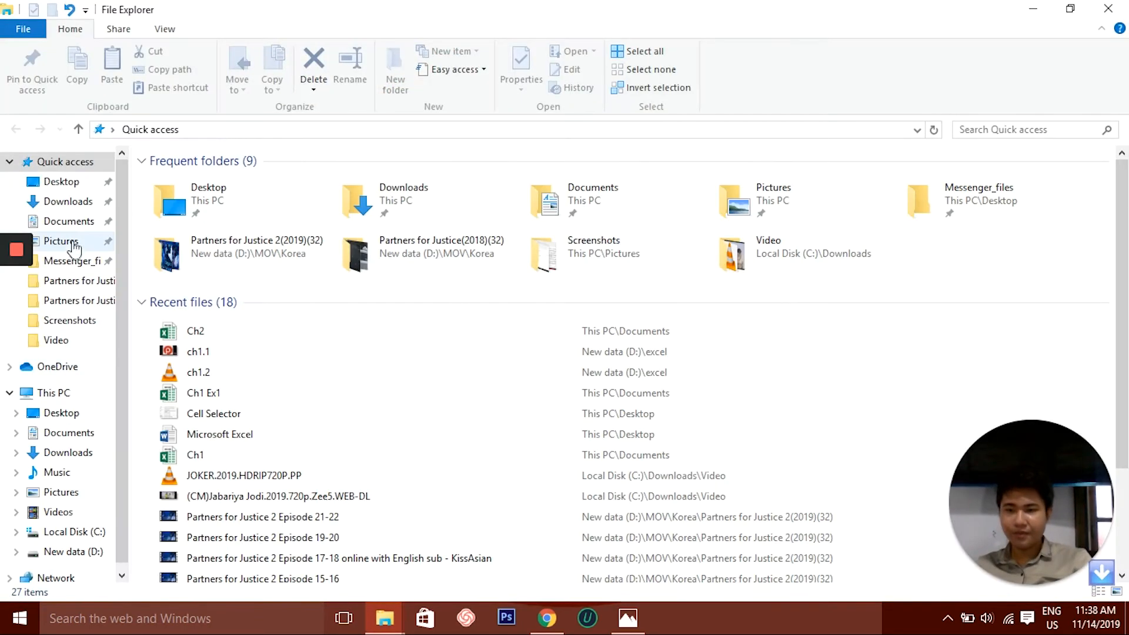
{"action": "left_click", "coordinate": [66, 436]}
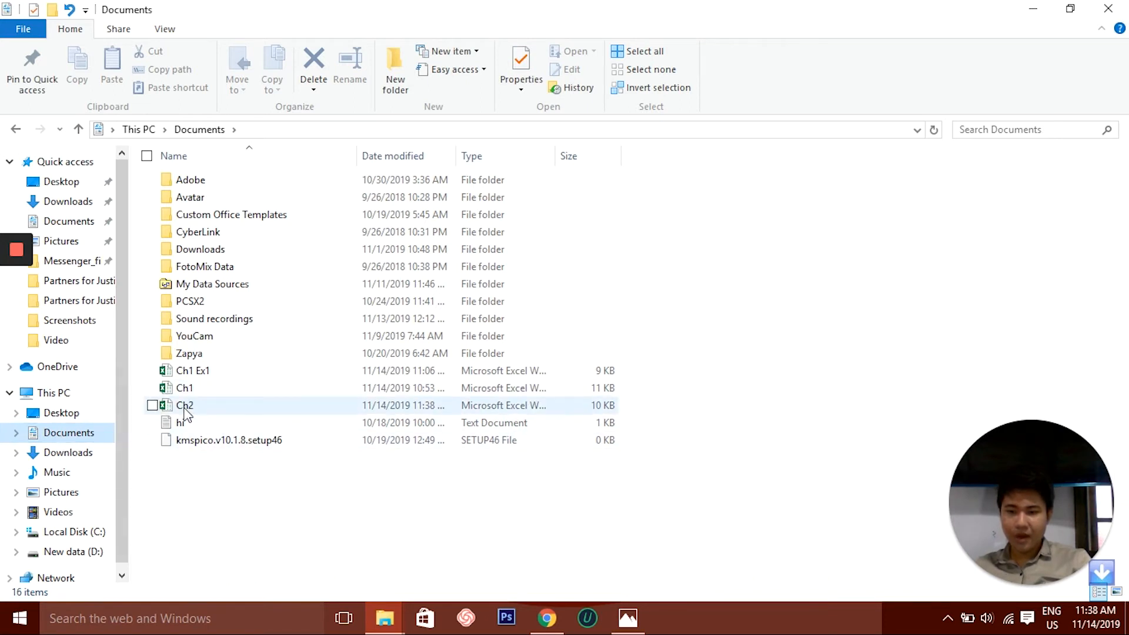
{"action": "double_click", "coordinate": [184, 407]}
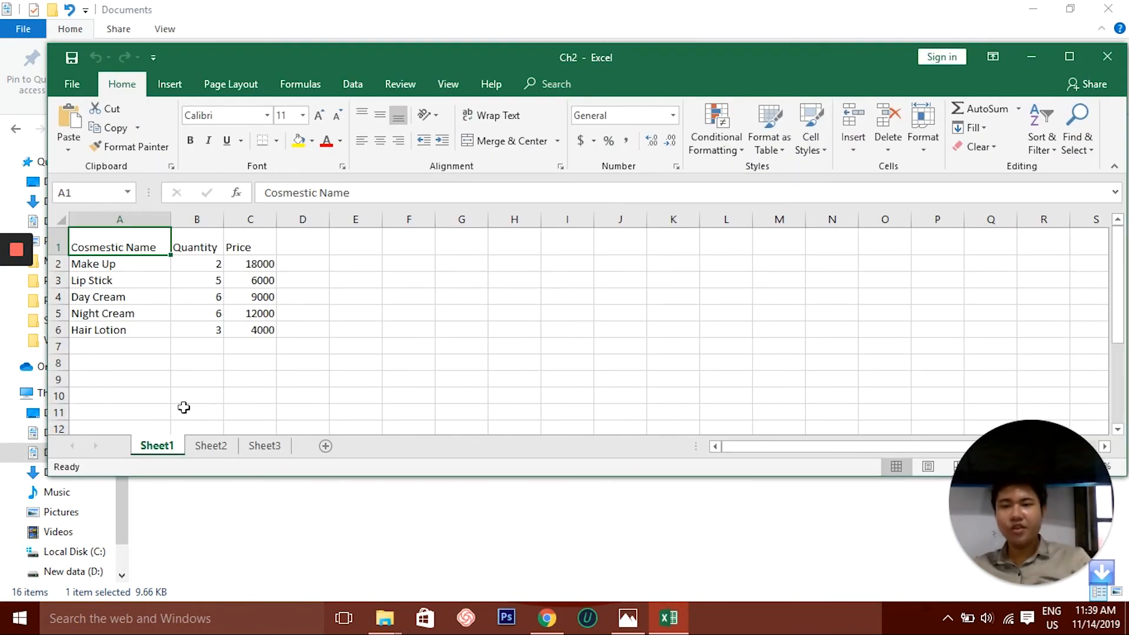
{"action": "left_click", "coordinate": [1070, 56]}
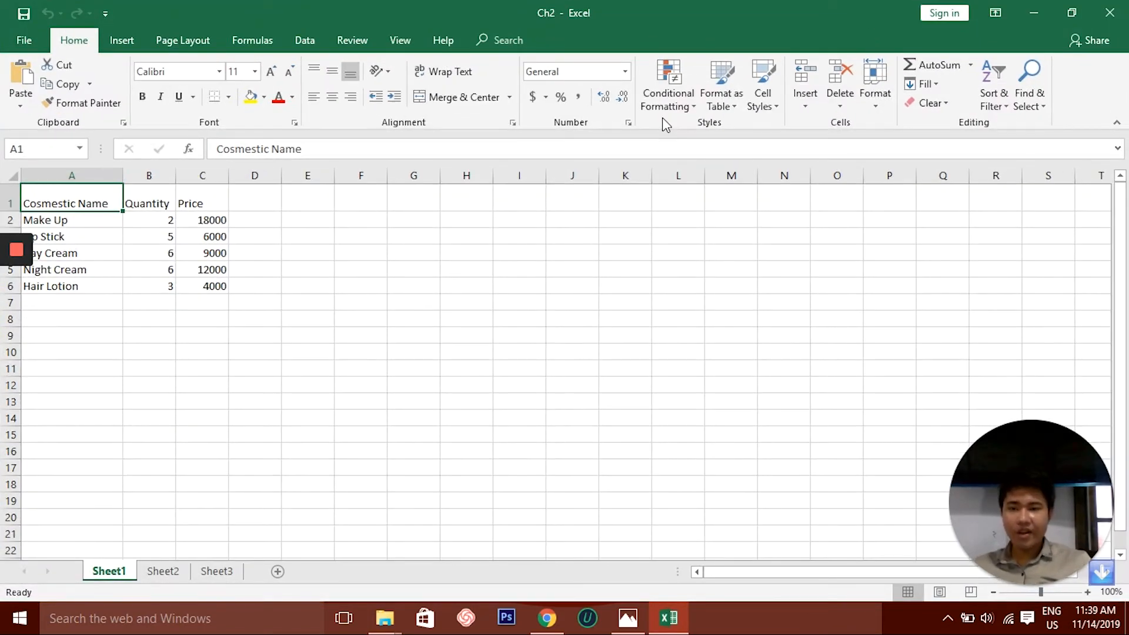
- Select the cosmetics data in A1:C6, and enter January in cell E8
{"action": "left_click", "coordinate": [202, 202]}
{"action": "left_click_drag", "start_coordinate": [66, 190], "coordinate": [222, 292]}
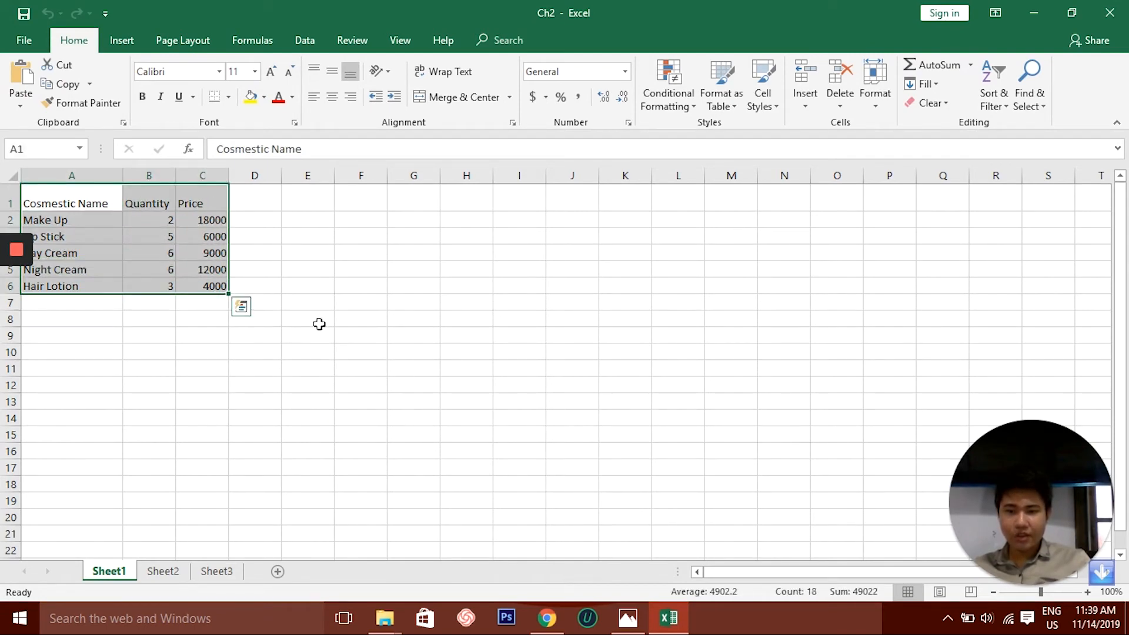
{"action": "left_click", "coordinate": [319, 324]}
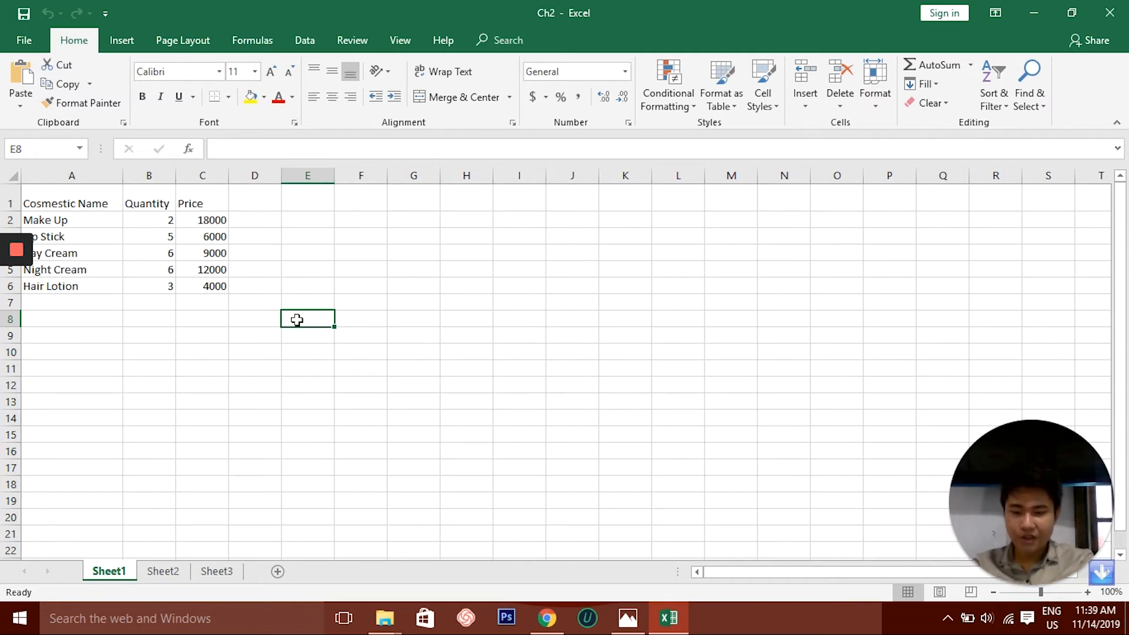
{"action": "type", "text": "Janu"}
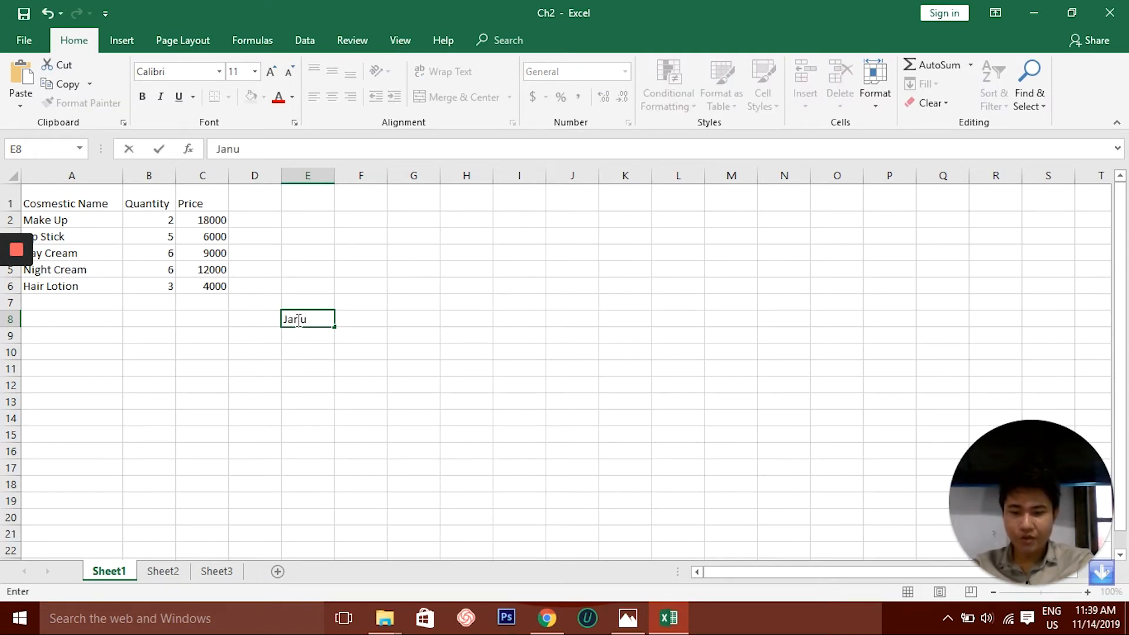
{"action": "type", "text": "ary"}
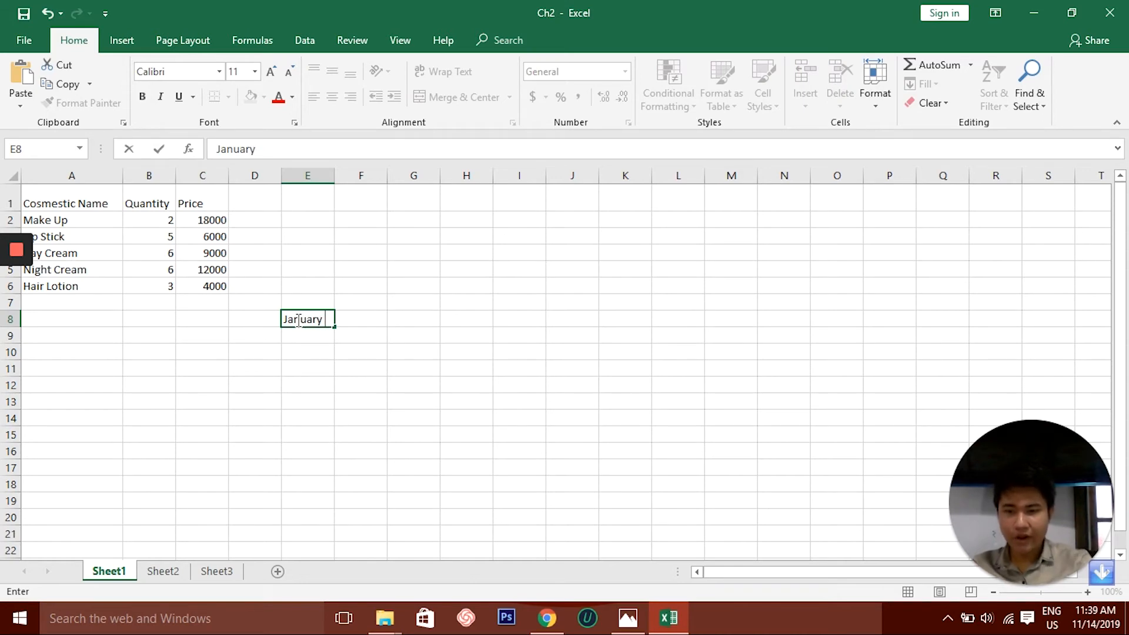
{"action": "key", "text": "ctrl+Return"}
{"action": "left_click", "coordinate": [355, 321]}
- Auto-fill the month series from January in E8 down to December in E19
{"action": "left_click", "coordinate": [300, 326]}
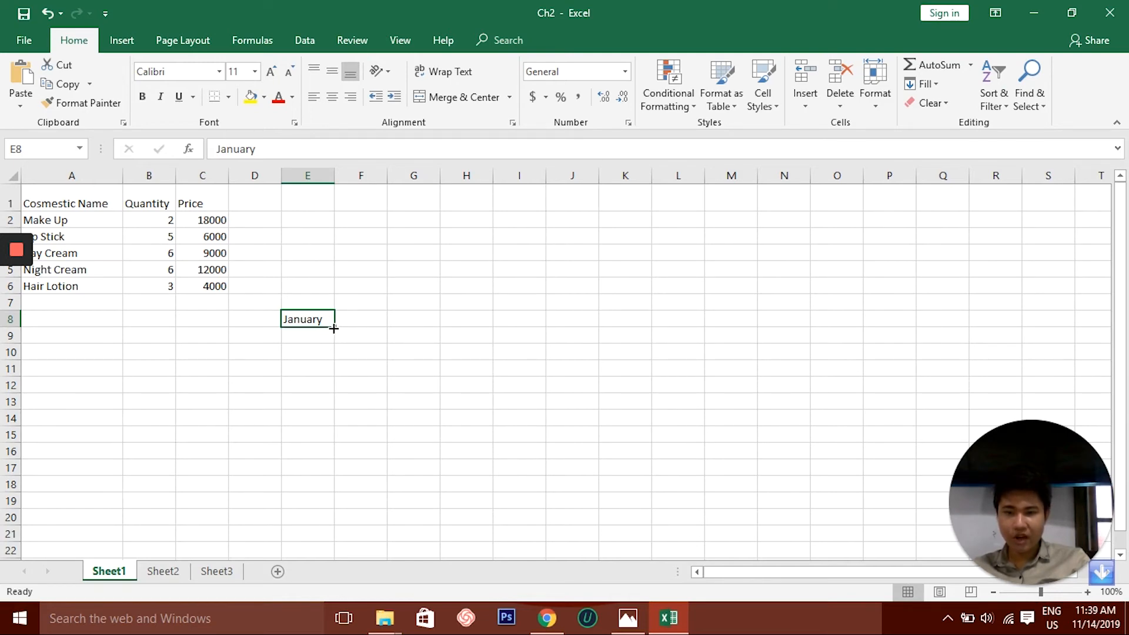
{"action": "left_click_drag", "start_coordinate": [333, 328], "coordinate": [307, 504]}
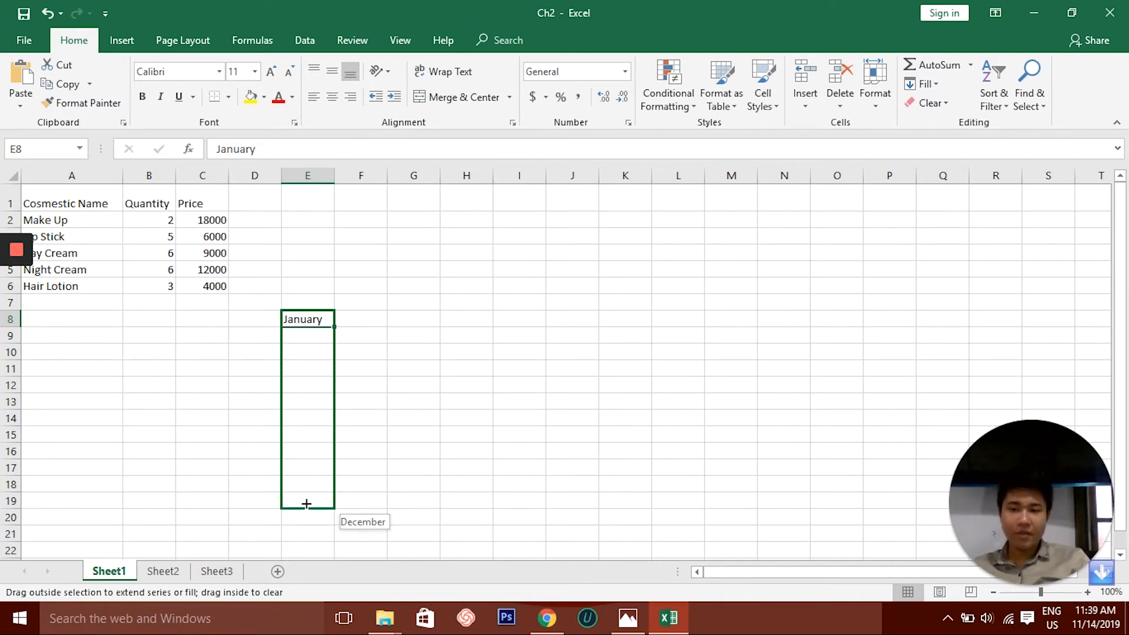
{"action": "left_click_drag", "start_coordinate": [307, 504], "coordinate": [307, 503]}
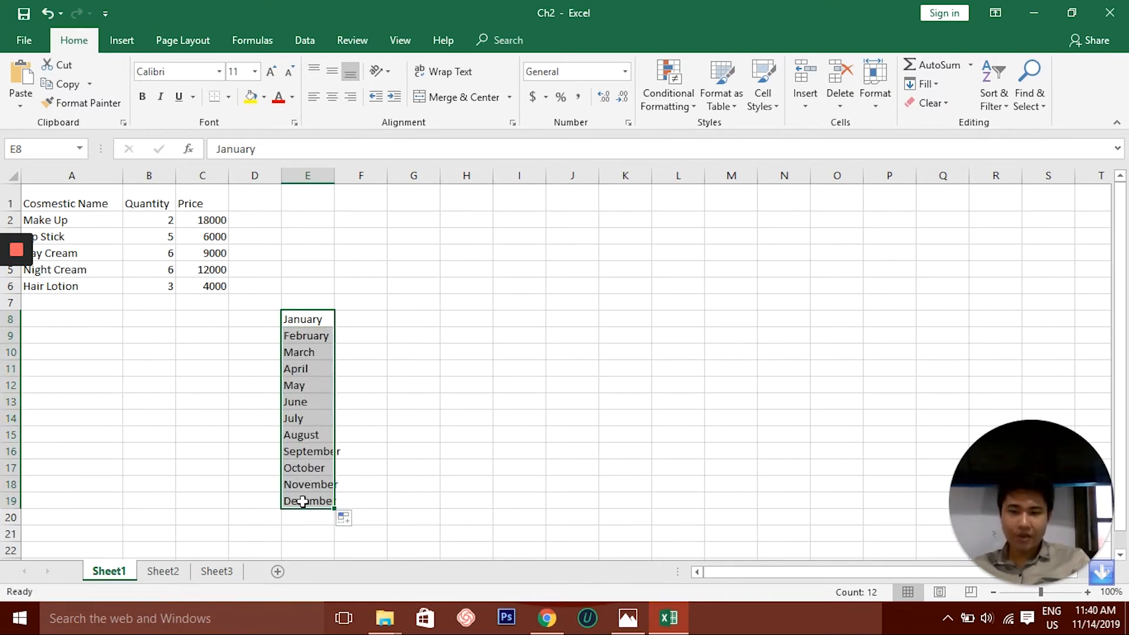
{"action": "left_click", "coordinate": [356, 396]}
- Enter 1 in cell F8 and 2 in cell F9, beside January and February
{"action": "left_click", "coordinate": [369, 325]}
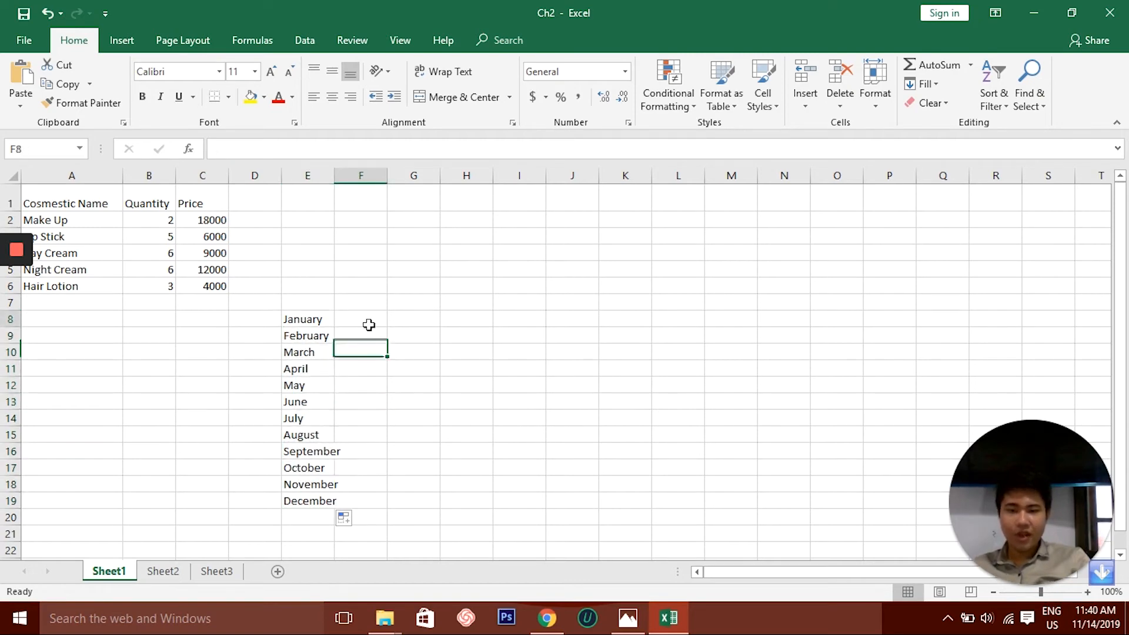
{"action": "type", "text": "1"}
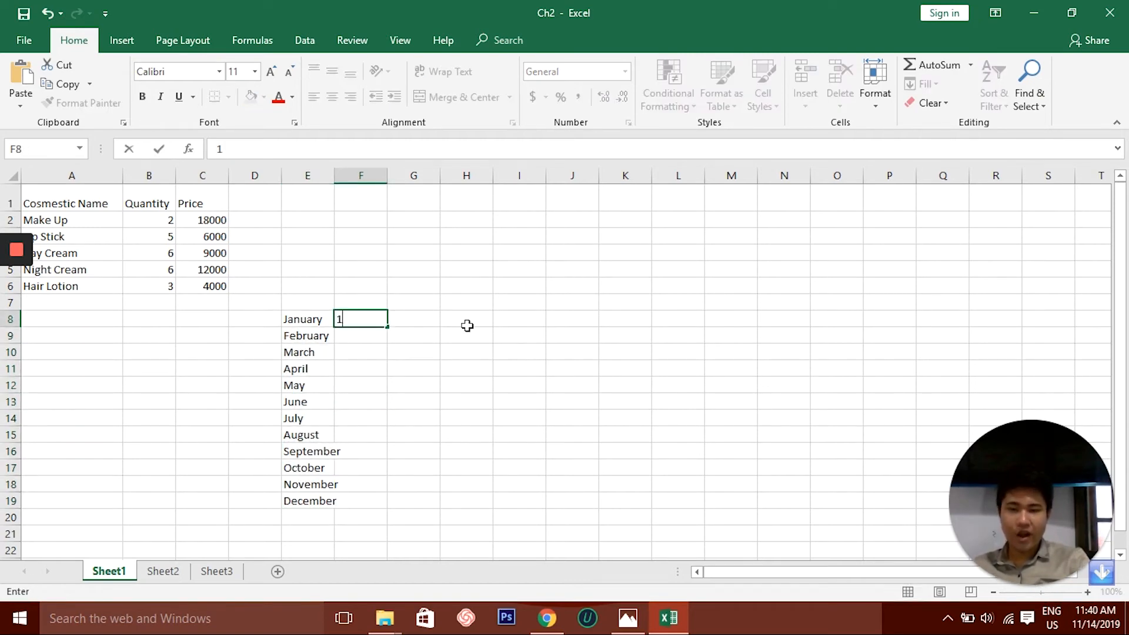
{"action": "left_click", "coordinate": [363, 336]}
{"action": "type", "text": "2"}
{"action": "left_click", "coordinate": [392, 320]}
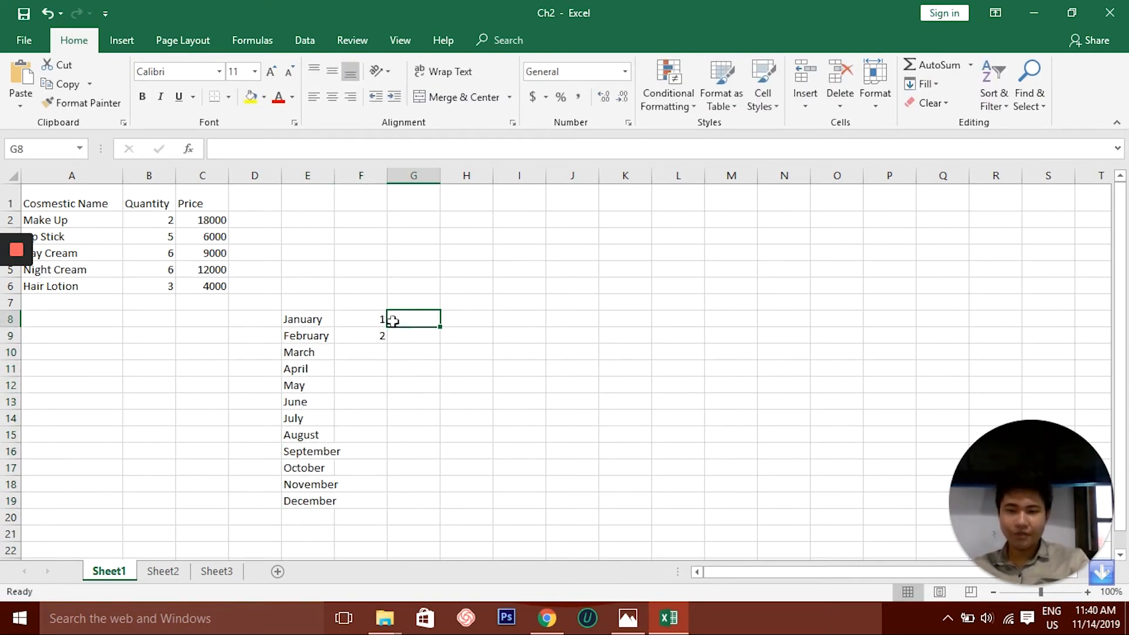
- Extend the number series from F8:F9 down to F19, next to December
{"action": "left_click", "coordinate": [365, 318]}
{"action": "left_click_drag", "start_coordinate": [371, 319], "coordinate": [382, 509]}
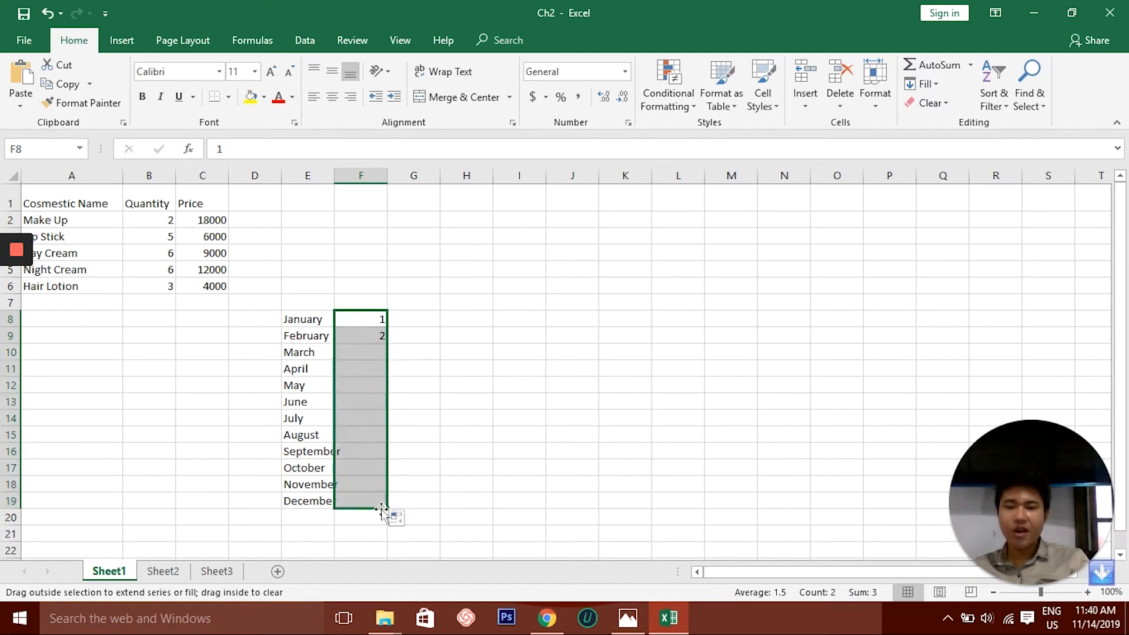
{"action": "left_click", "coordinate": [618, 369]}
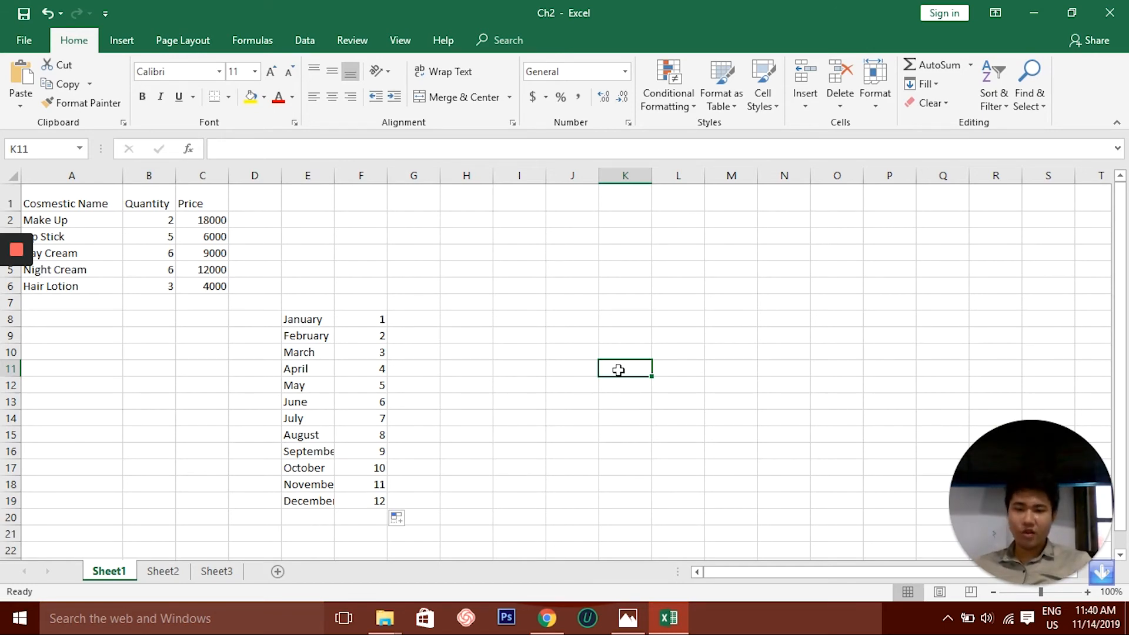
{"action": "left_click", "coordinate": [399, 321]}
{"action": "left_click", "coordinate": [316, 322]}
{"action": "left_click", "coordinate": [318, 337]}
{"action": "left_click", "coordinate": [317, 353]}
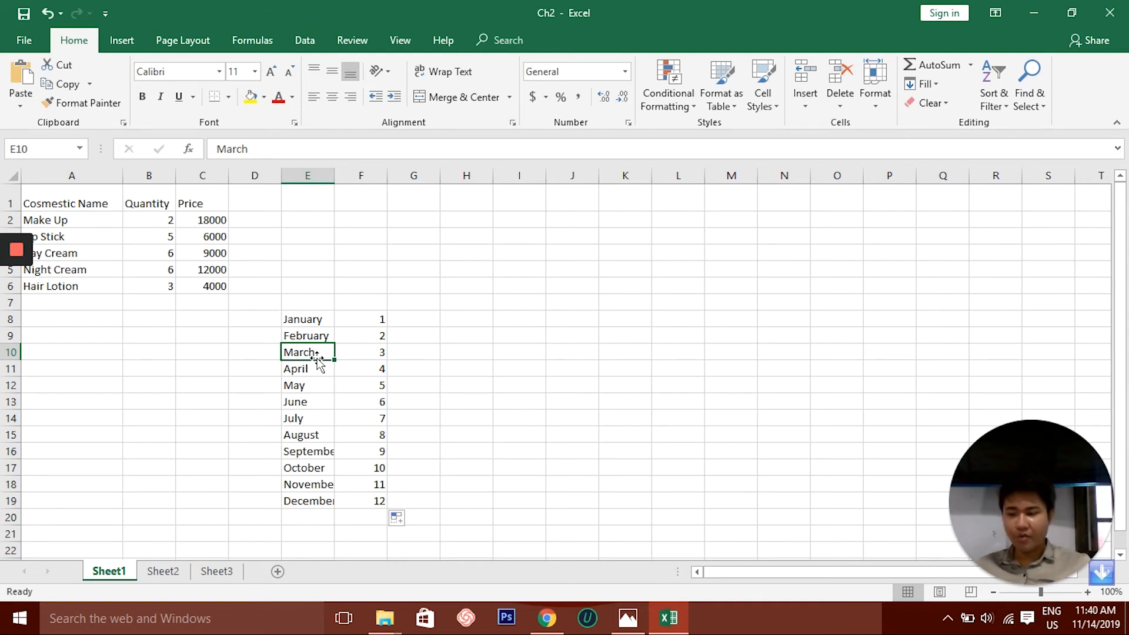
- Enter Cosmestic in cell G8 and fill it down through G19
{"action": "left_click", "coordinate": [423, 322]}
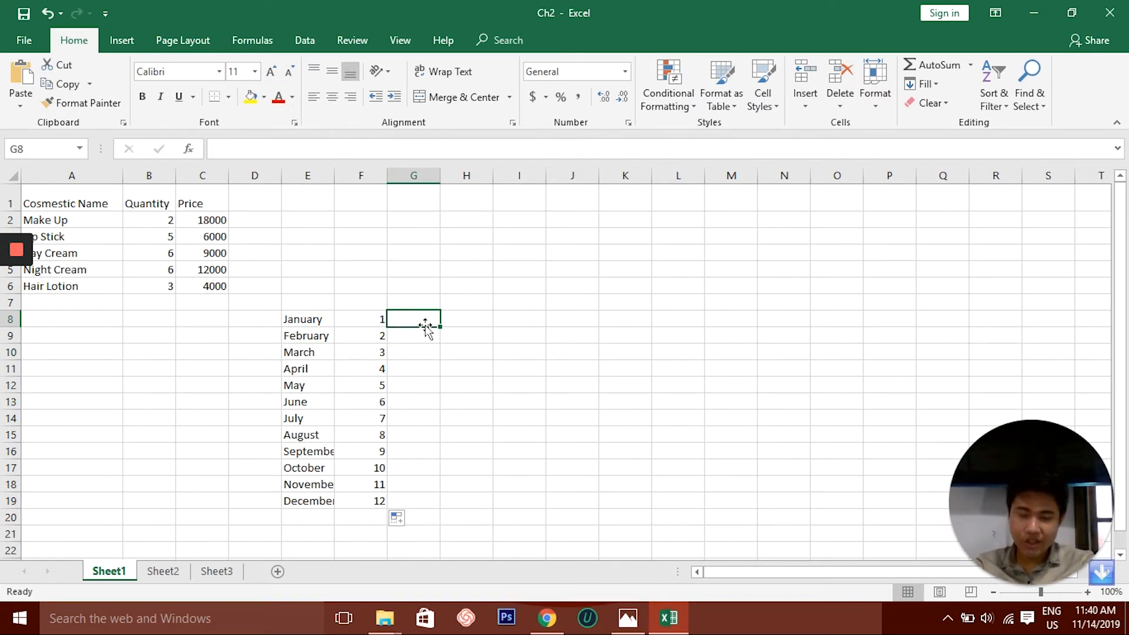
{"action": "type", "text": "Cos"}
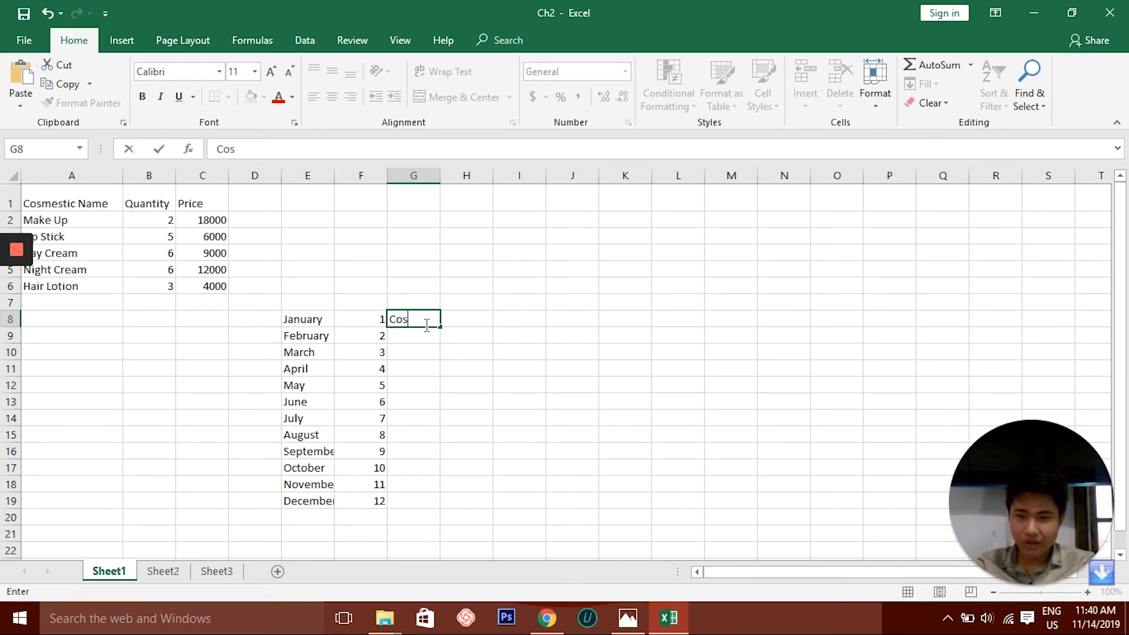
{"action": "type", "text": "mestic"}
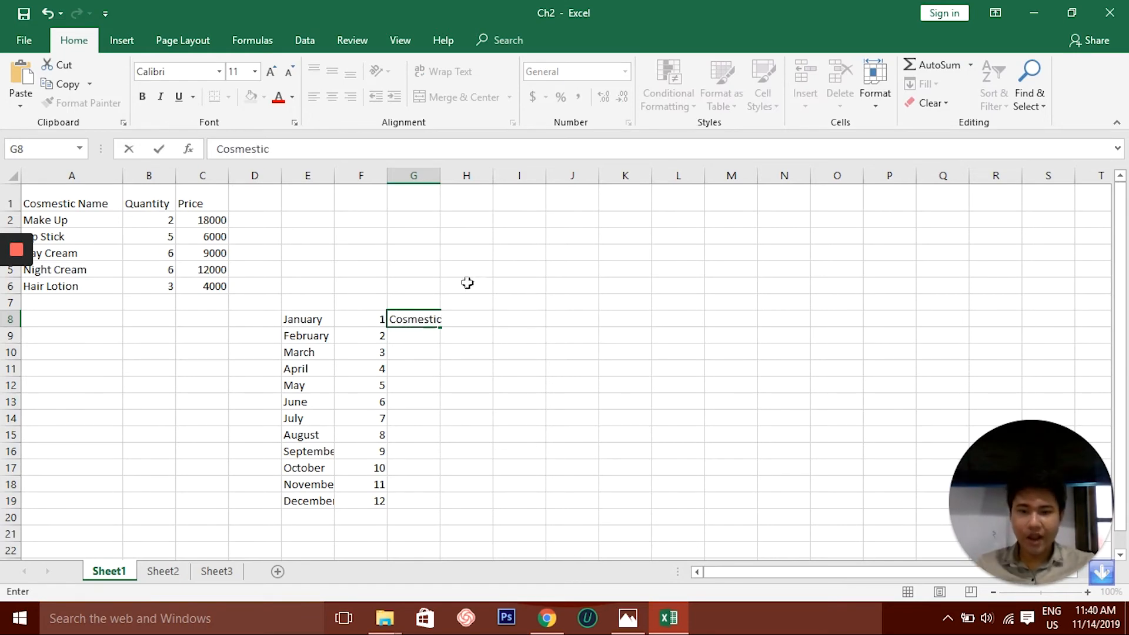
{"action": "left_click", "coordinate": [497, 297]}
{"action": "left_click", "coordinate": [418, 319]}
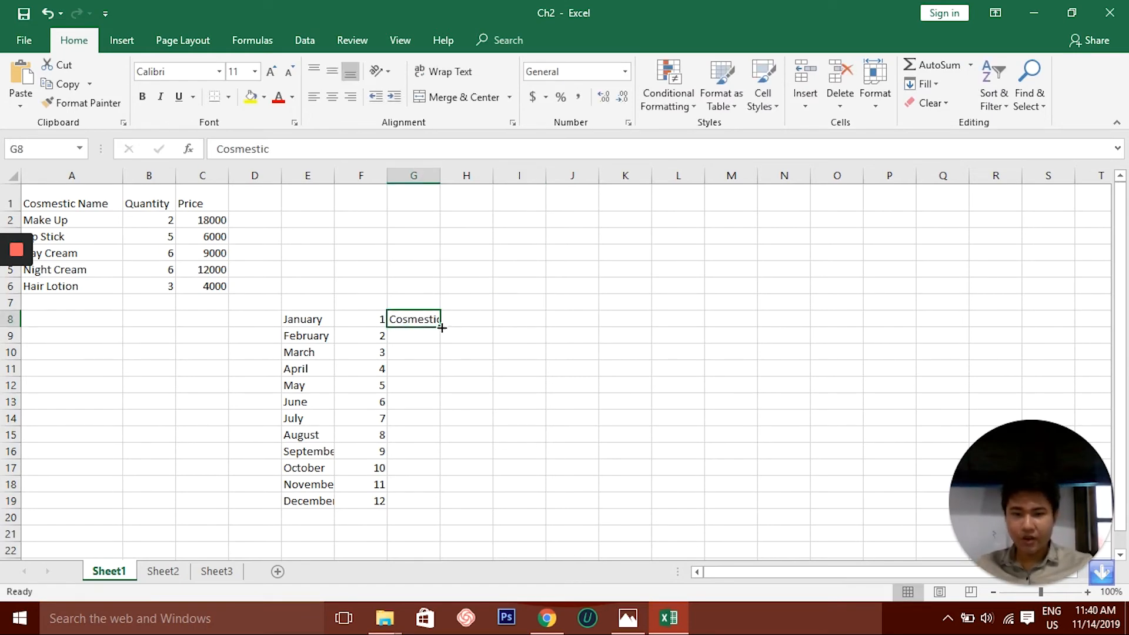
{"action": "left_click_drag", "start_coordinate": [441, 329], "coordinate": [427, 507]}
{"action": "left_click", "coordinate": [517, 395]}
{"action": "left_click", "coordinate": [447, 319]}
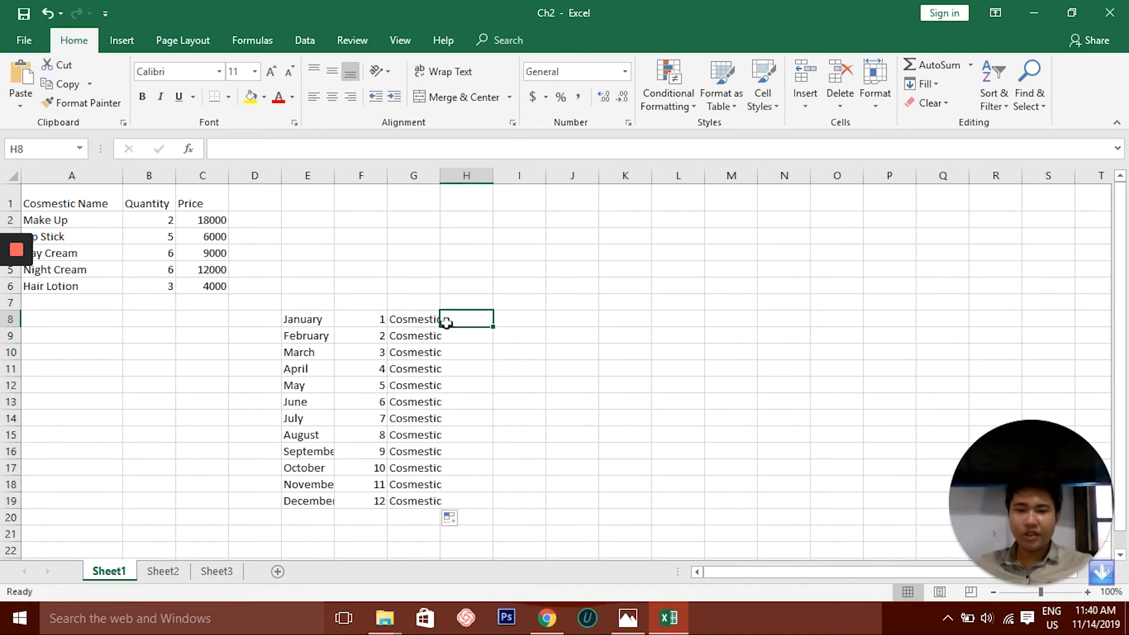
{"action": "left_click", "coordinate": [433, 323]}
{"action": "left_click_drag", "start_coordinate": [414, 419], "coordinate": [416, 438]}
{"action": "left_click", "coordinate": [420, 500]}
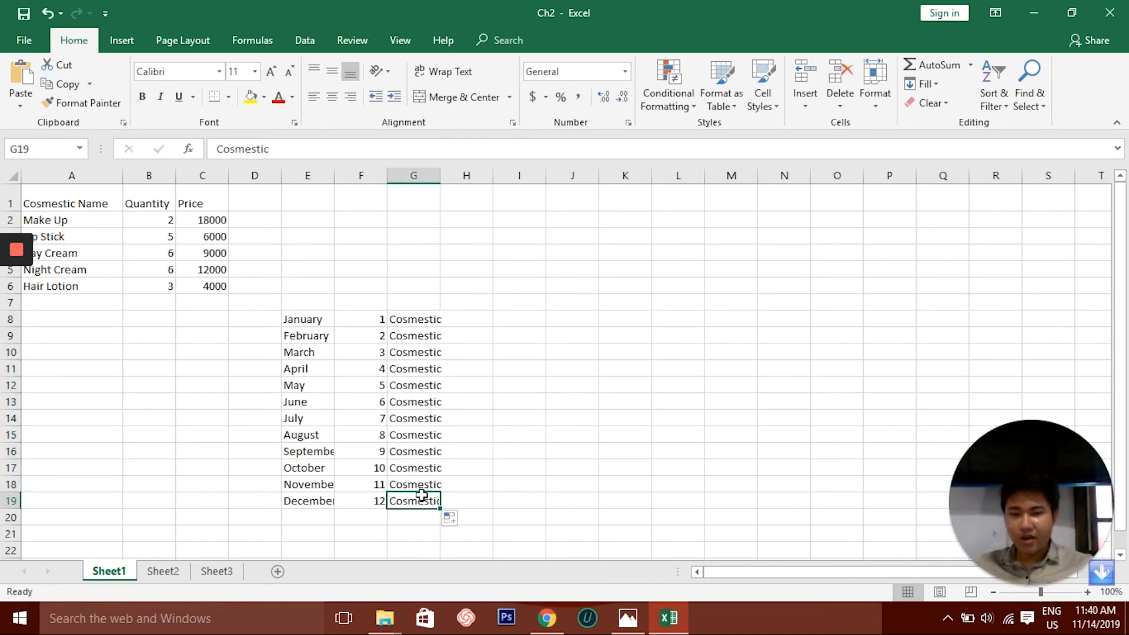
{"action": "left_click_drag", "start_coordinate": [442, 353], "coordinate": [445, 353]}
{"action": "left_click", "coordinate": [487, 326]}
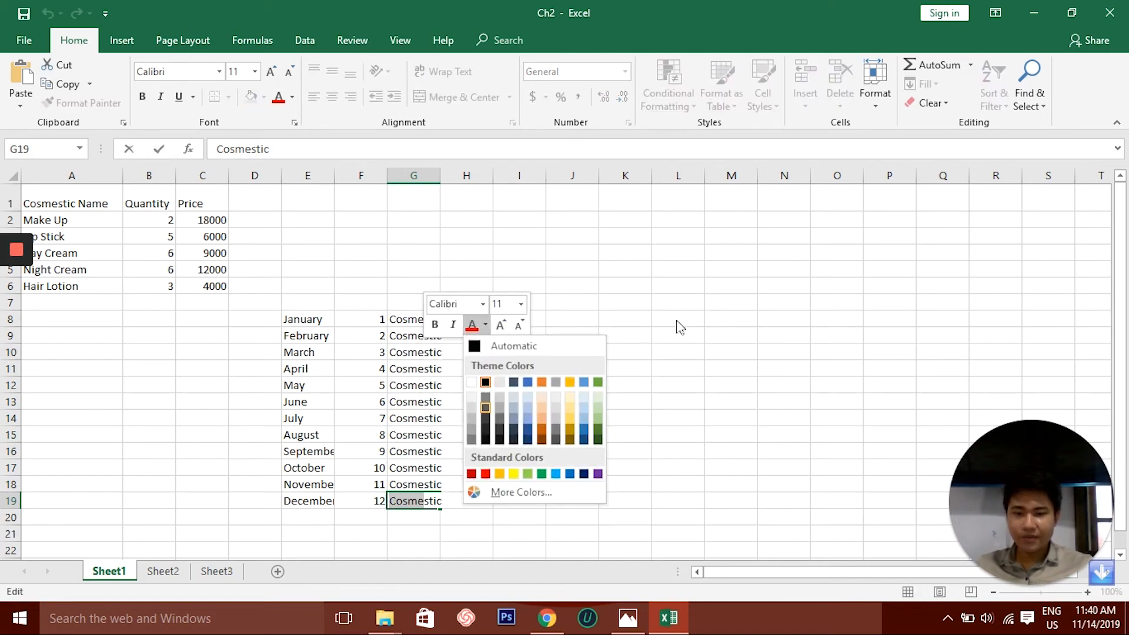
{"action": "left_click", "coordinate": [735, 373]}
{"action": "left_click_drag", "start_coordinate": [496, 330], "coordinate": [460, 330]}
- Auto-fit columns G, F and E to their contents, and widen column F slightly
{"action": "left_click", "coordinate": [429, 318]}
{"action": "double_click", "coordinate": [440, 175]}
{"action": "double_click", "coordinate": [387, 175]}
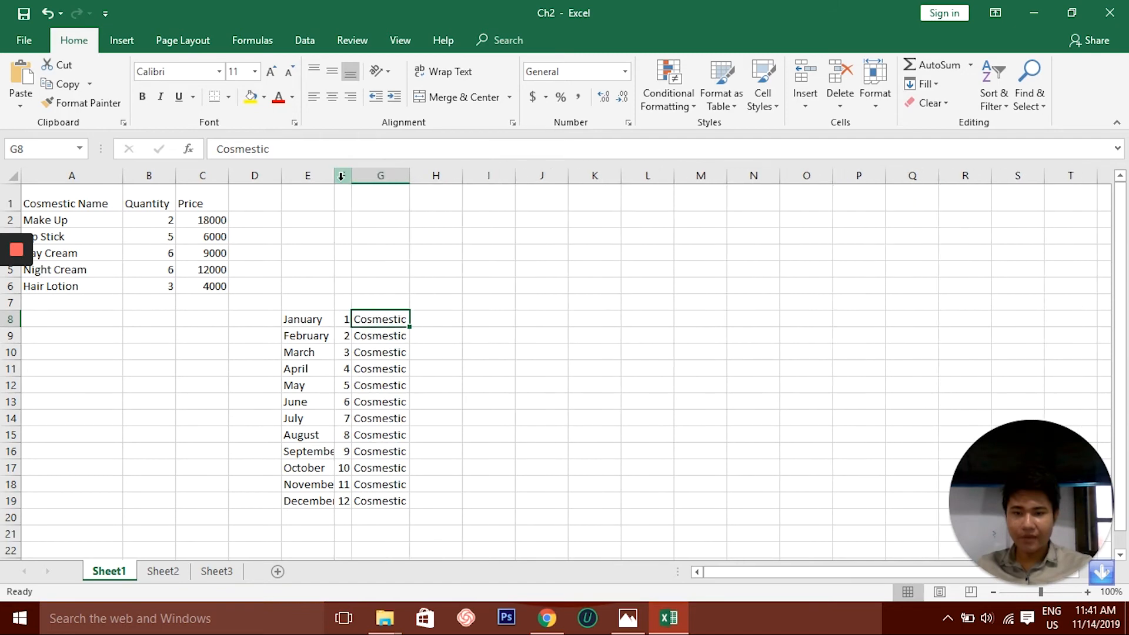
{"action": "double_click", "coordinate": [331, 178]}
{"action": "left_click_drag", "start_coordinate": [361, 176], "coordinate": [380, 176]}
{"action": "left_click", "coordinate": [556, 240]}
{"action": "left_click", "coordinate": [599, 348]}
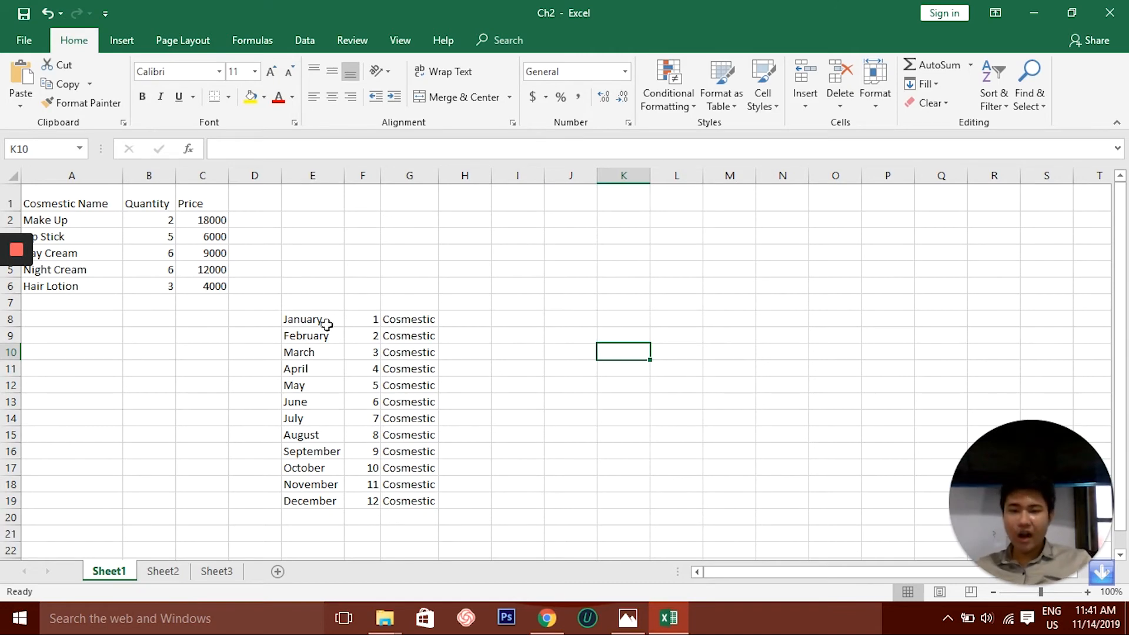
{"action": "left_click_drag", "start_coordinate": [325, 320], "coordinate": [328, 500]}
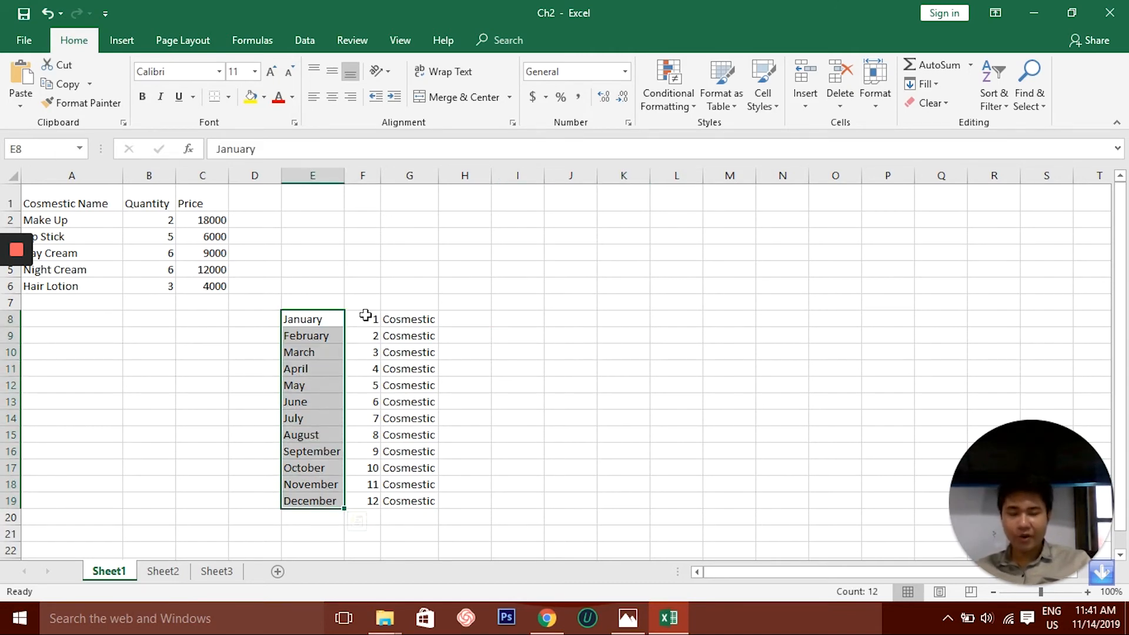
{"action": "left_click_drag", "start_coordinate": [365, 316], "coordinate": [373, 453]}
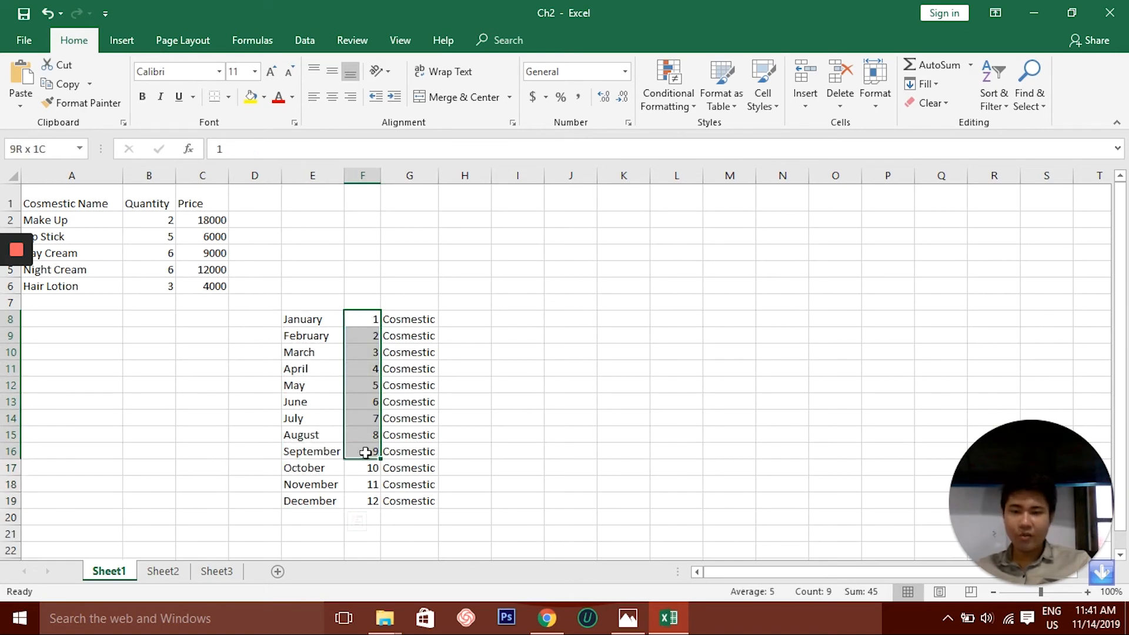
{"action": "left_click", "coordinate": [411, 320]}
- Enter 1 in cell H8, in the January row
{"action": "left_click", "coordinate": [469, 319]}
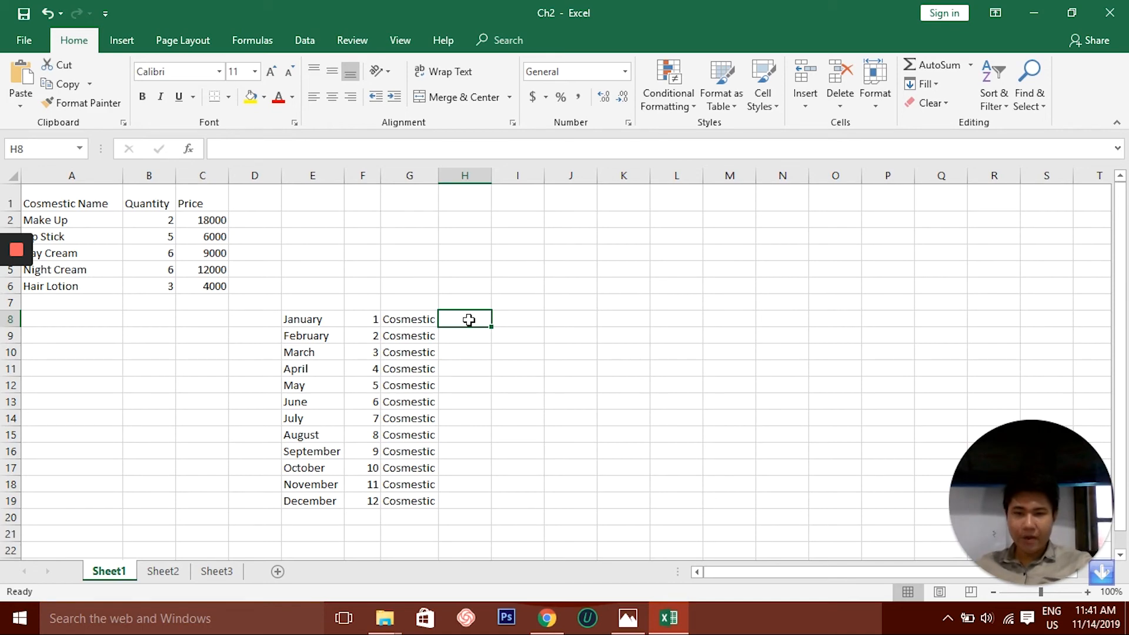
{"action": "type", "text": "1"}
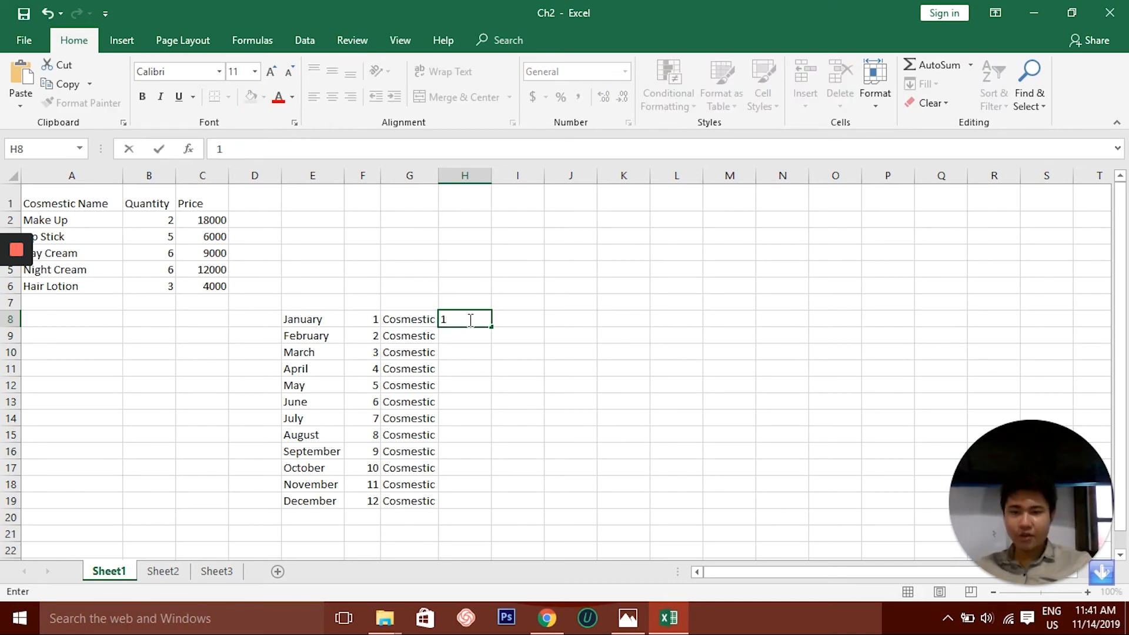
- Try entering 2 in cell H9 and extending the H8:H9 series down to H19, removing both again
{"action": "left_click", "coordinate": [466, 335]}
{"action": "type", "text": "2"}
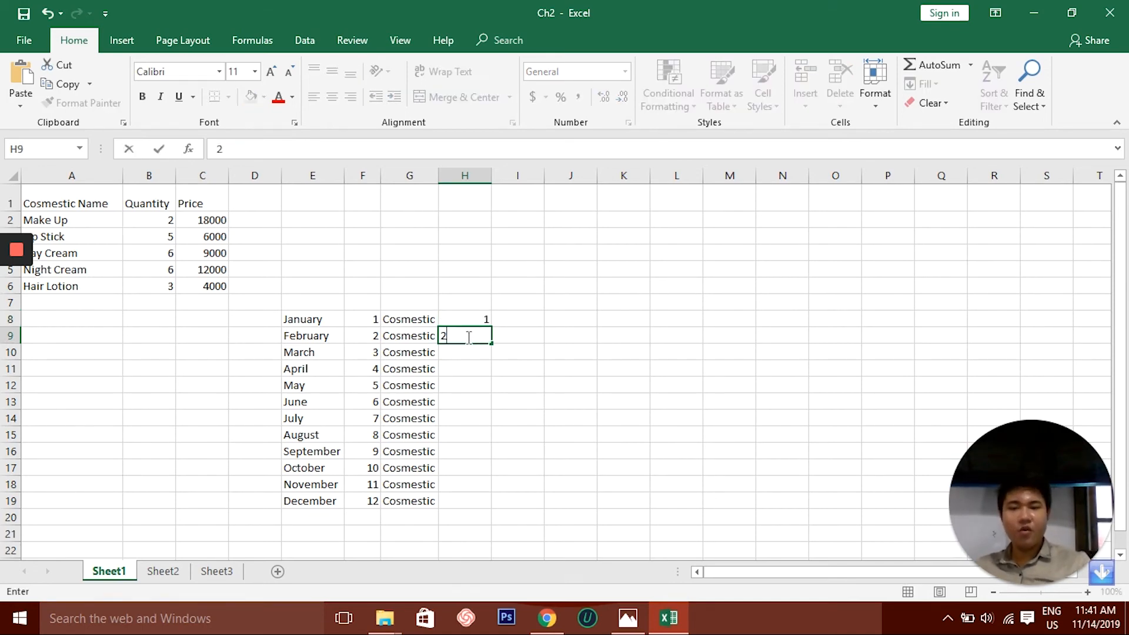
{"action": "left_click", "coordinate": [532, 345]}
{"action": "left_click_drag", "start_coordinate": [469, 320], "coordinate": [492, 509]}
{"action": "key", "text": "ctrl+z"}
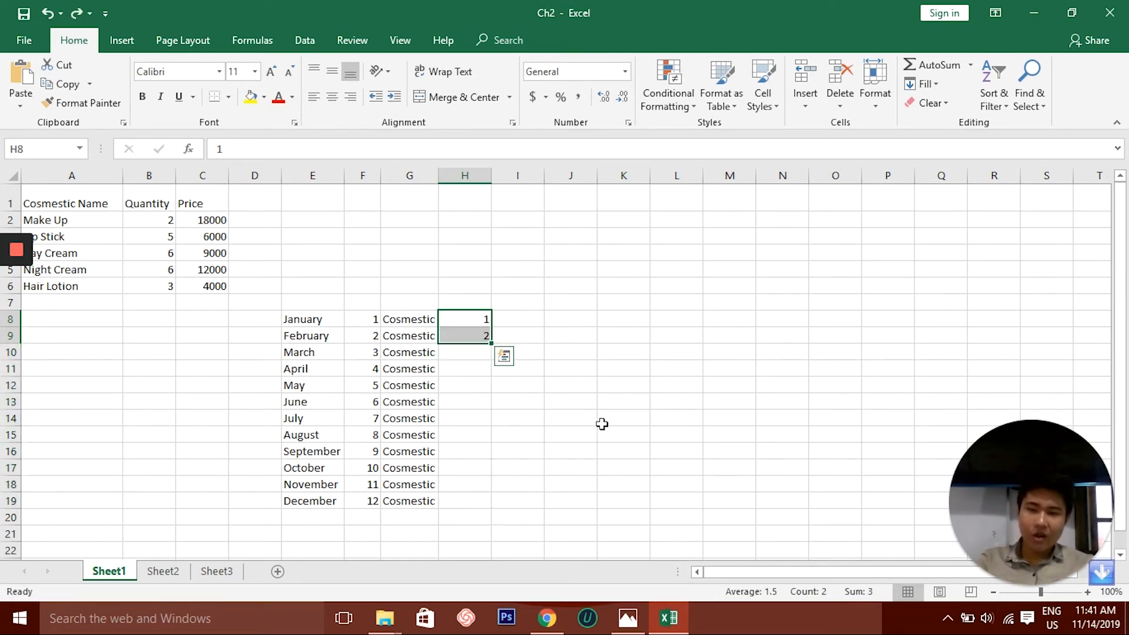
{"action": "left_click", "coordinate": [471, 336]}
{"action": "key", "text": "Delete"}
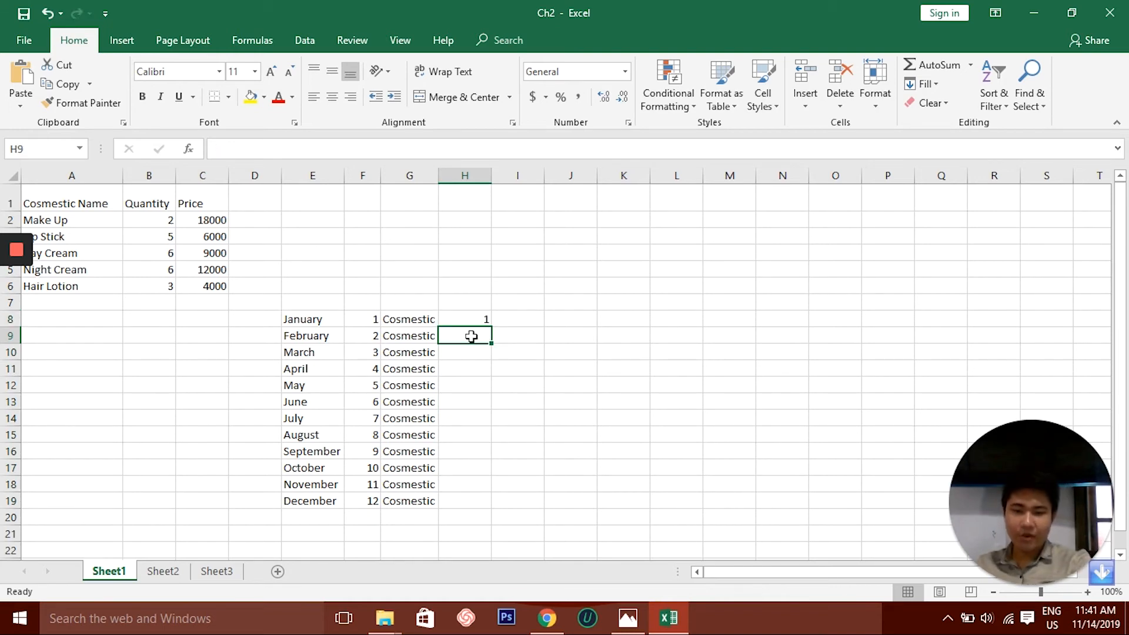
- Fill the 1 in cell H8 down through H19 so every month row has the same number
{"action": "key", "text": "Up"}
{"action": "left_click_drag", "start_coordinate": [486, 330], "coordinate": [497, 510]}
{"action": "left_click", "coordinate": [559, 417]}
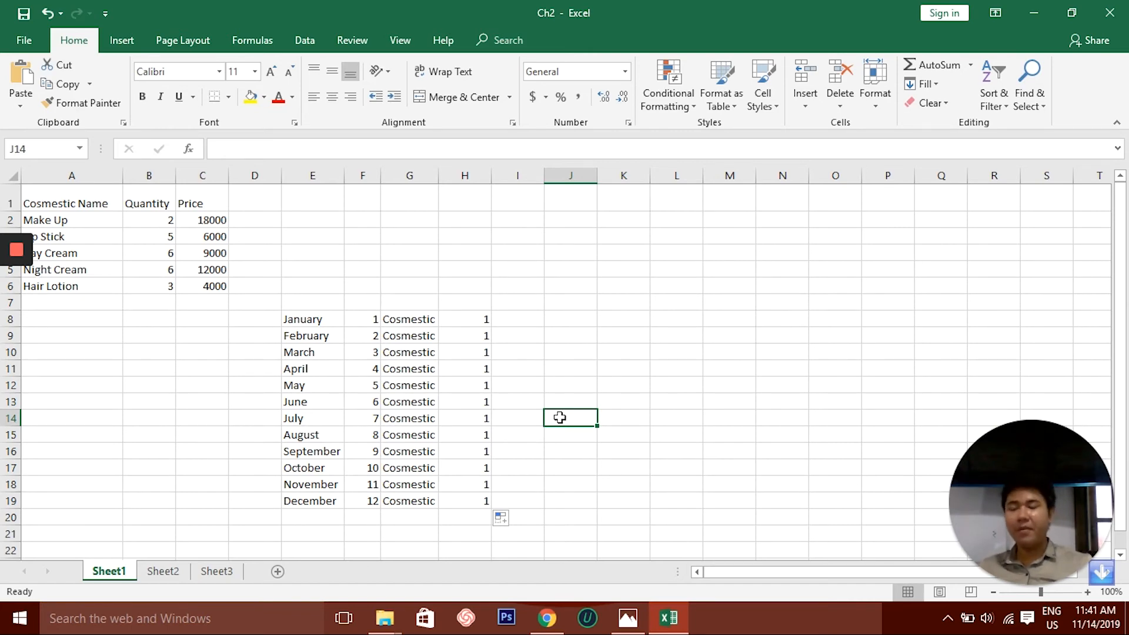
- Move the month, number and Cosmestic block from E8:H19 up so that it starts at cell E1
{"action": "left_click", "coordinate": [299, 322]}
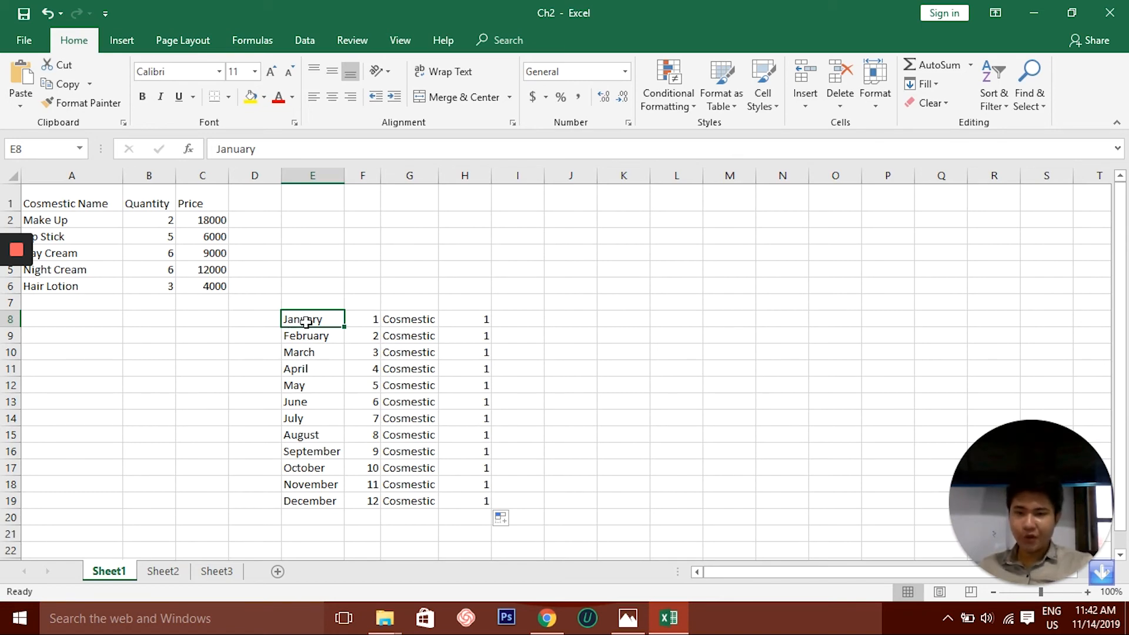
{"action": "left_click_drag", "start_coordinate": [307, 321], "coordinate": [469, 508]}
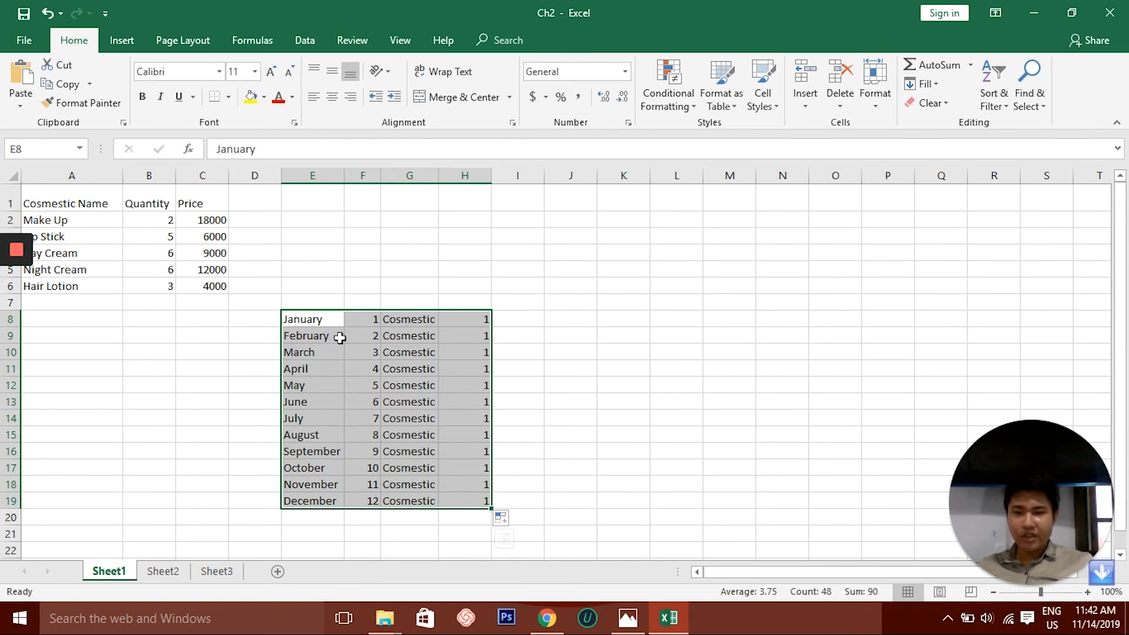
{"action": "key", "text": "ctrl+c"}
{"action": "left_click", "coordinate": [309, 202]}
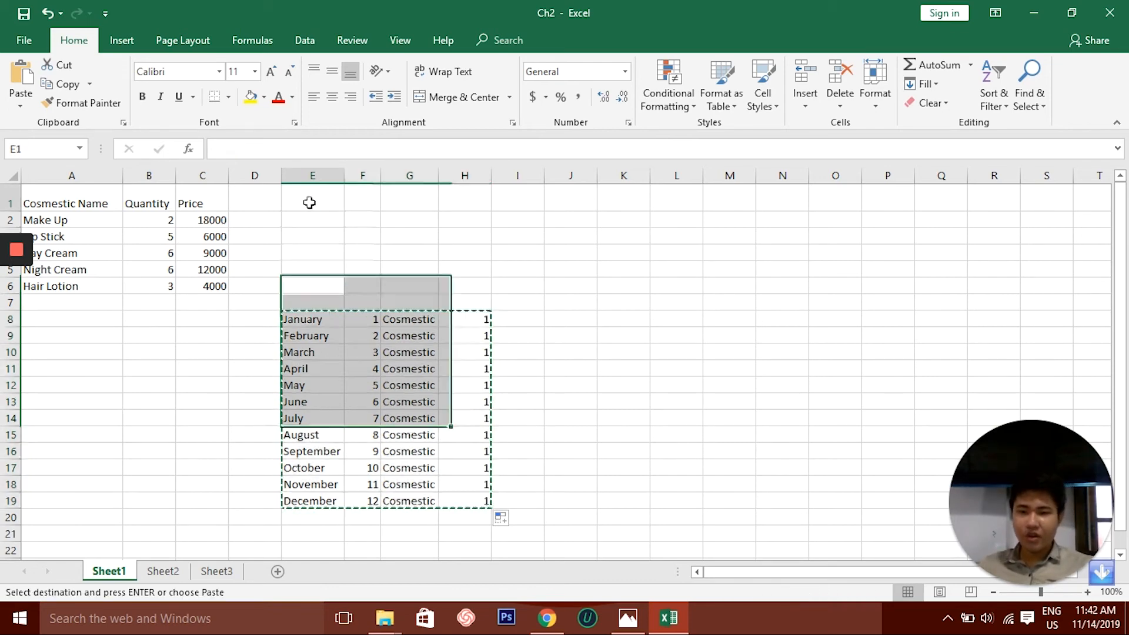
{"action": "key", "text": "ctrl+v"}
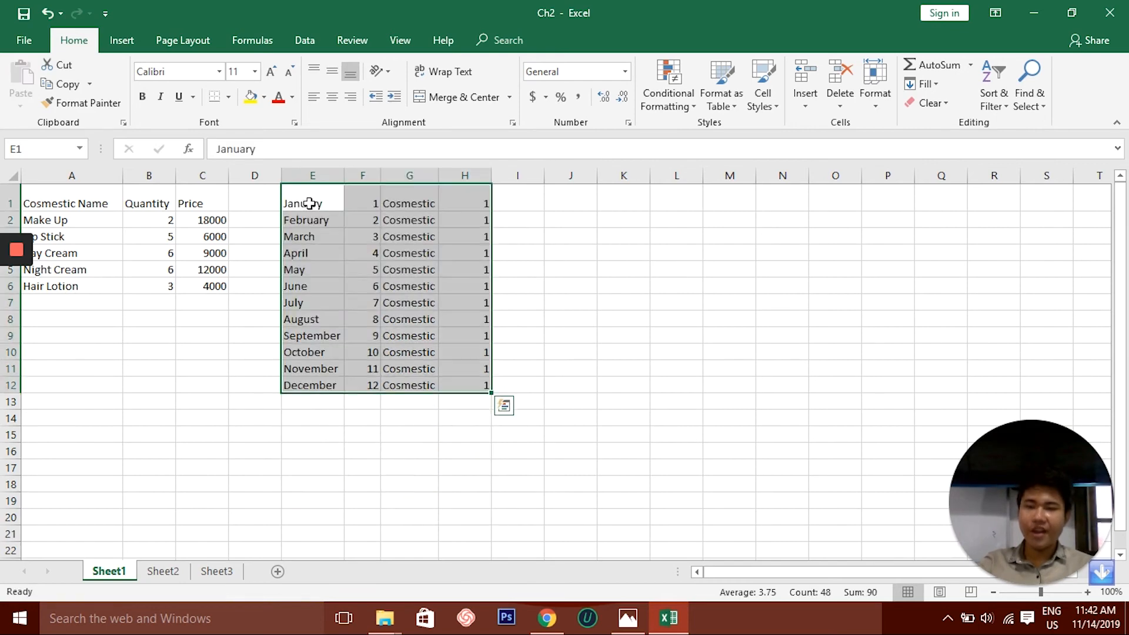
{"action": "left_click", "coordinate": [510, 259]}
{"action": "left_click", "coordinate": [535, 207]}
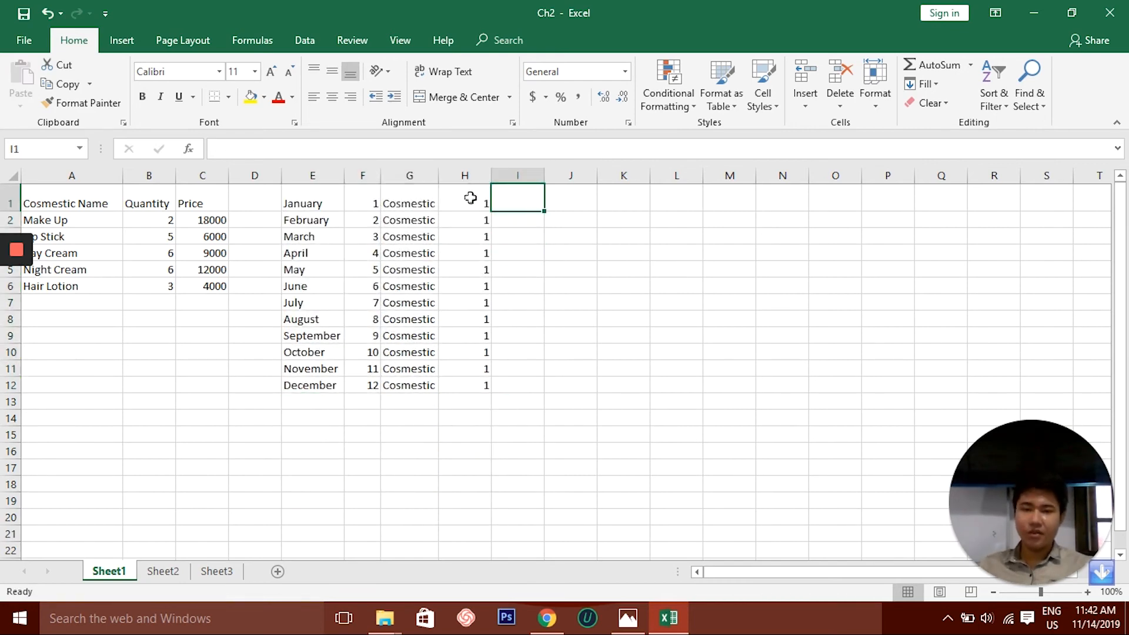
{"action": "left_click", "coordinate": [324, 203]}
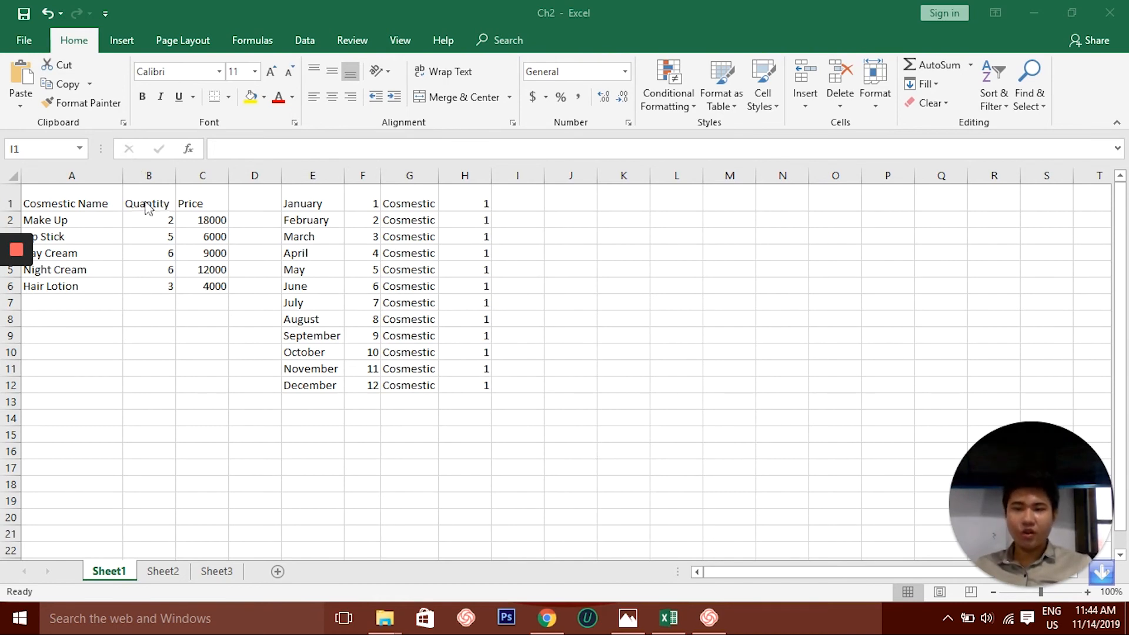
{"action": "left_click", "coordinate": [92, 201]}
{"action": "left_click", "coordinate": [388, 351]}
{"action": "left_click", "coordinate": [421, 388]}
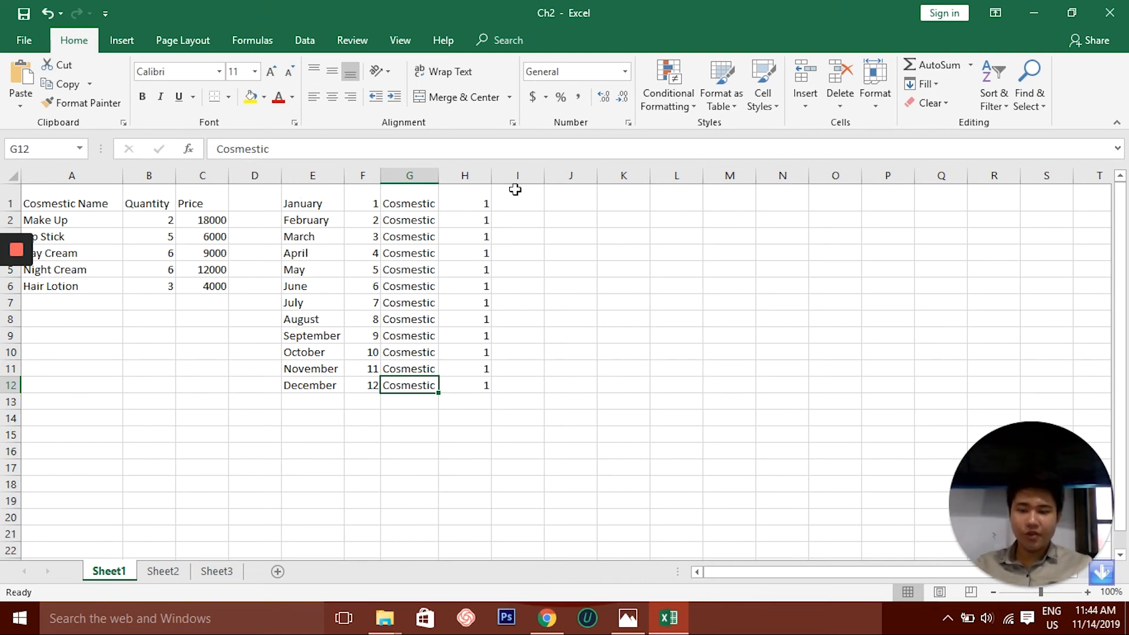
- Create a new blank workbook in its own smaller, full-height window and close the Ch2 workbook
{"action": "key", "text": "ctrl+n"}
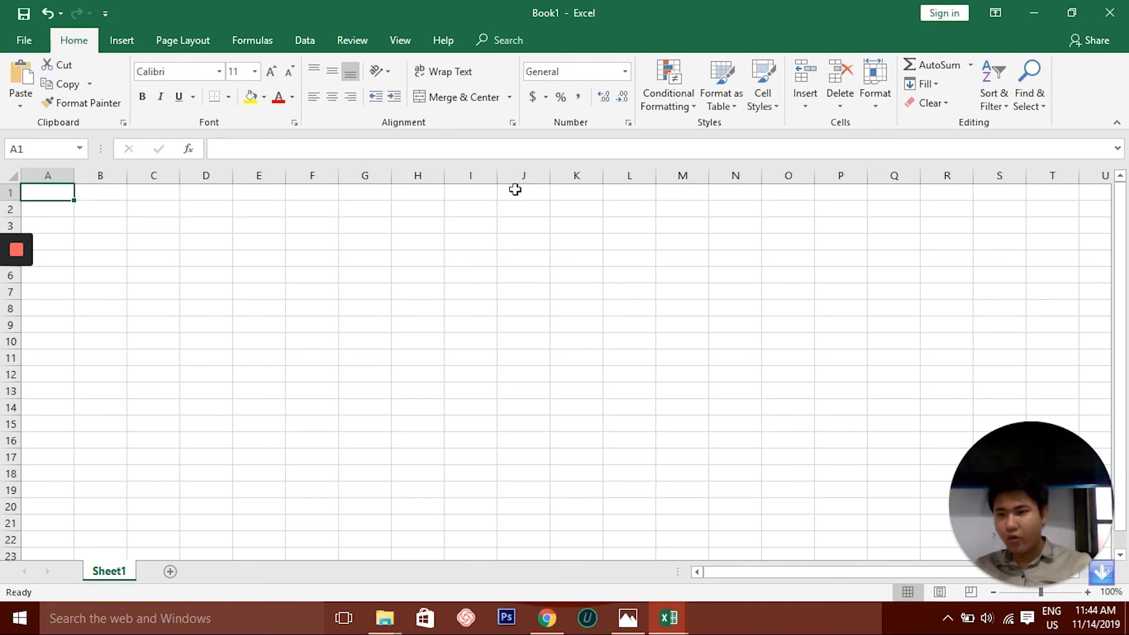
{"action": "left_click_drag", "start_coordinate": [305, 13], "coordinate": [344, 33]}
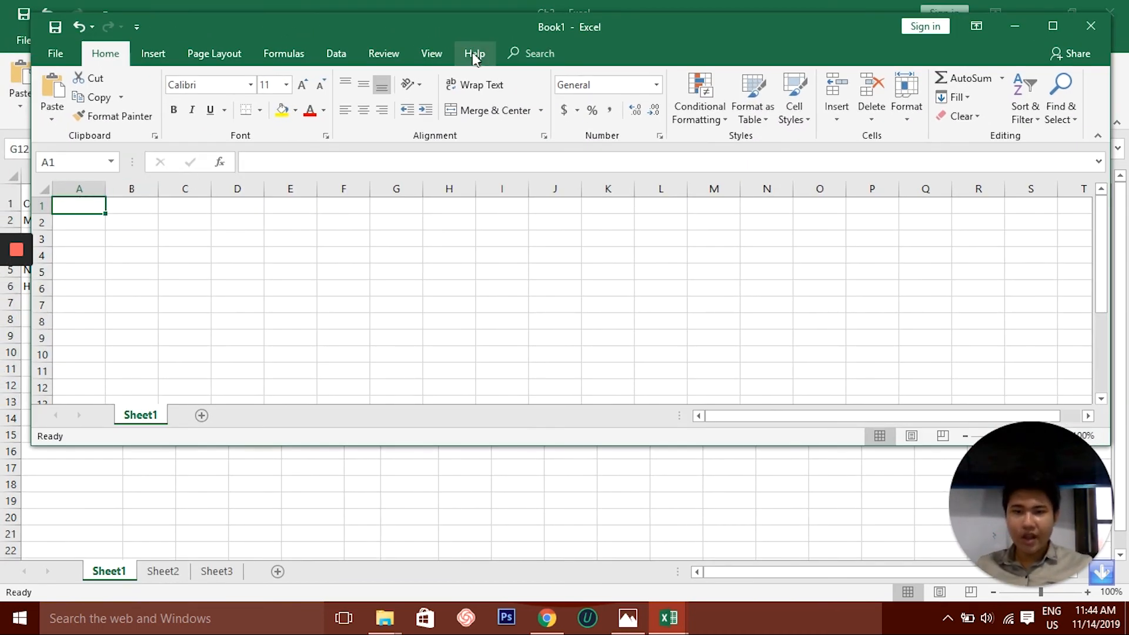
{"action": "left_click_drag", "start_coordinate": [784, 446], "coordinate": [762, 602]}
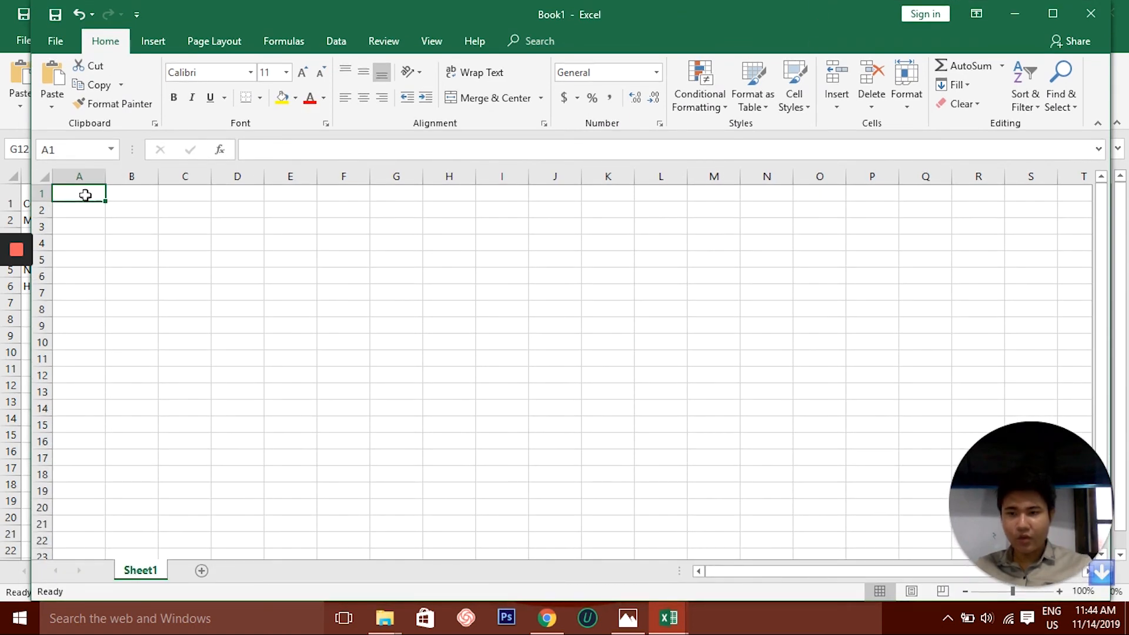
{"action": "left_click", "coordinate": [14, 9]}
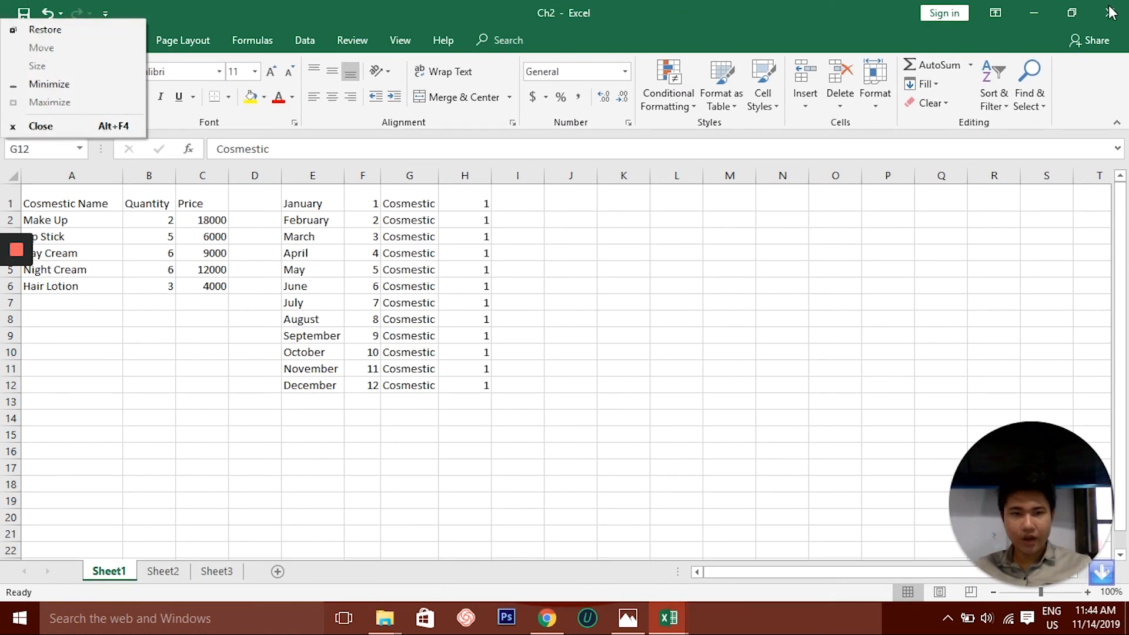
{"action": "left_click", "coordinate": [1110, 12]}
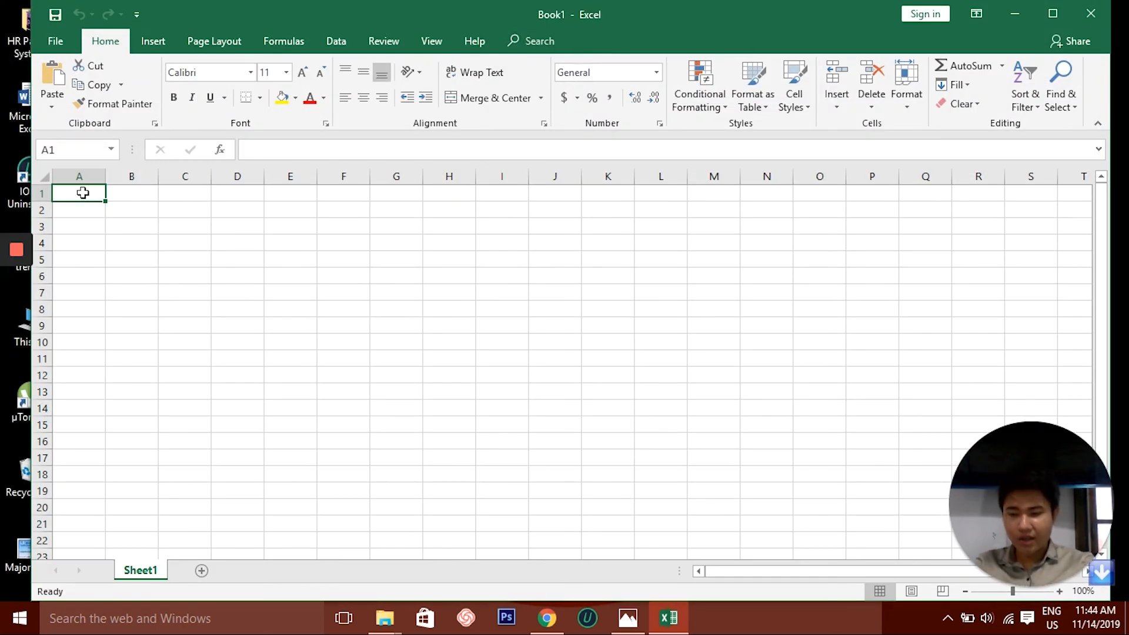
- Enter Sunday in cell A1 and auto-fill the weekdays down to Saturday in A7
{"action": "type", "text": "Sa"}
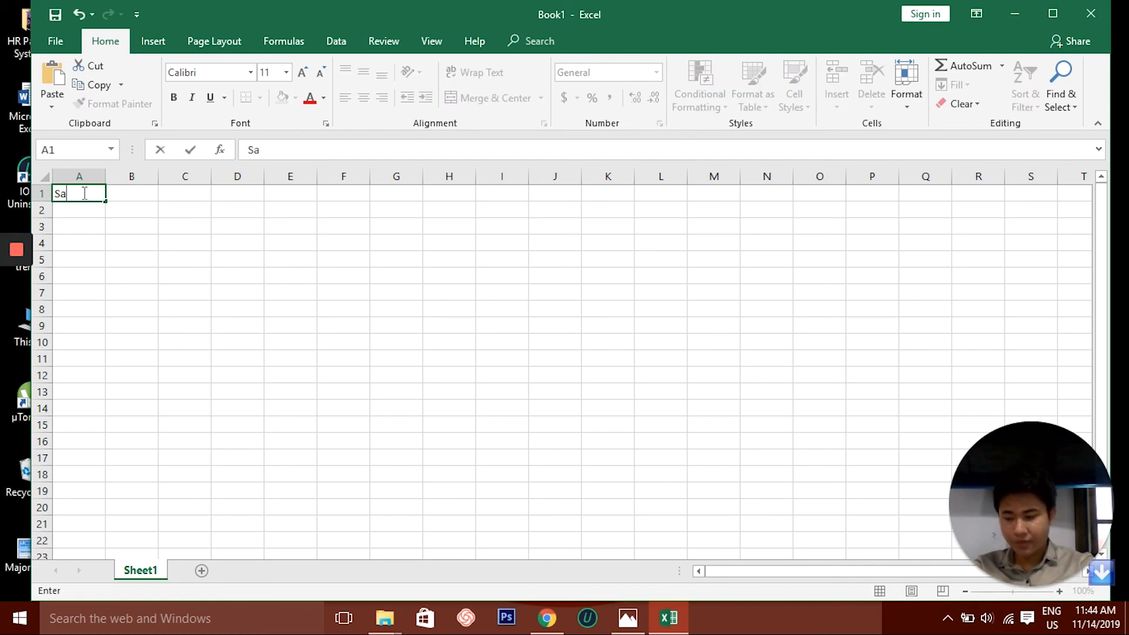
{"action": "key", "text": "BackSpace"}
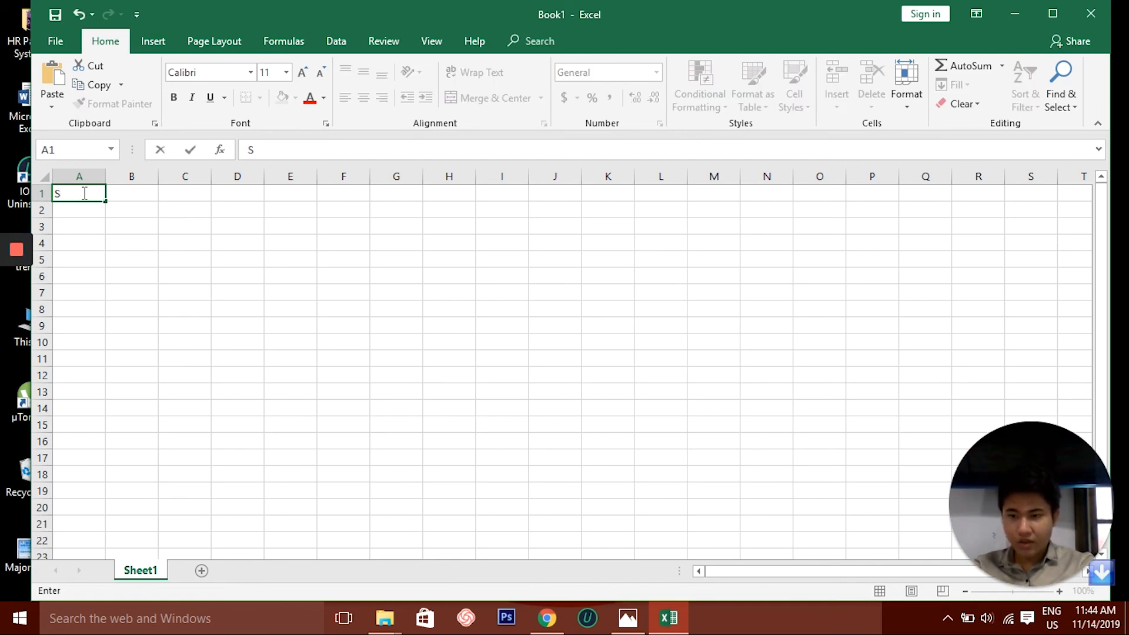
{"action": "type", "text": "unday"}
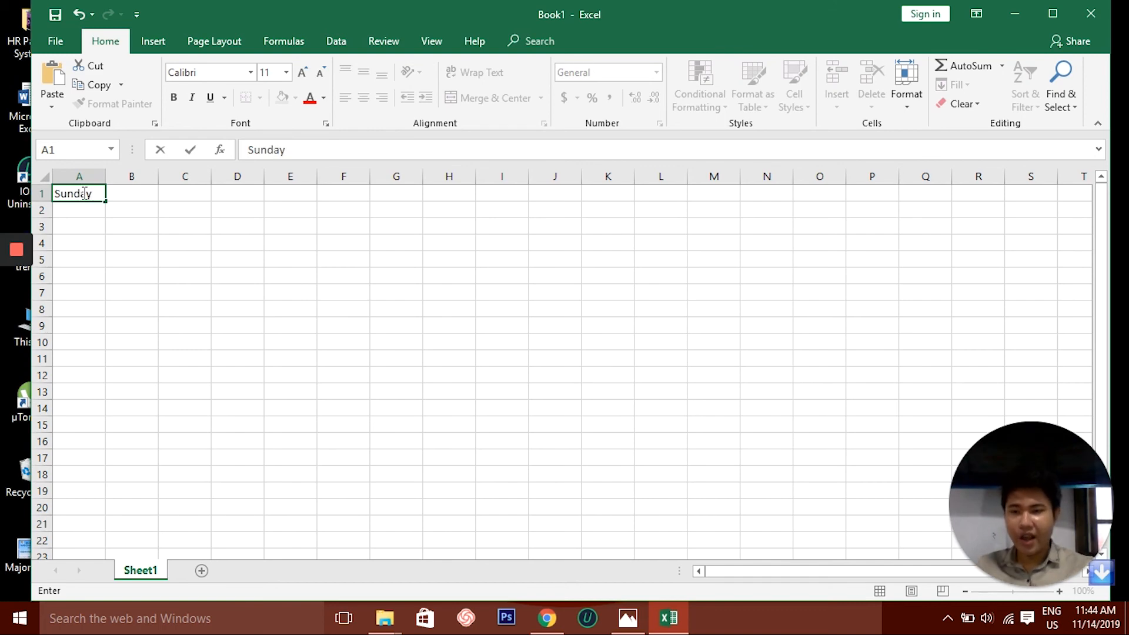
{"action": "left_click", "coordinate": [118, 194]}
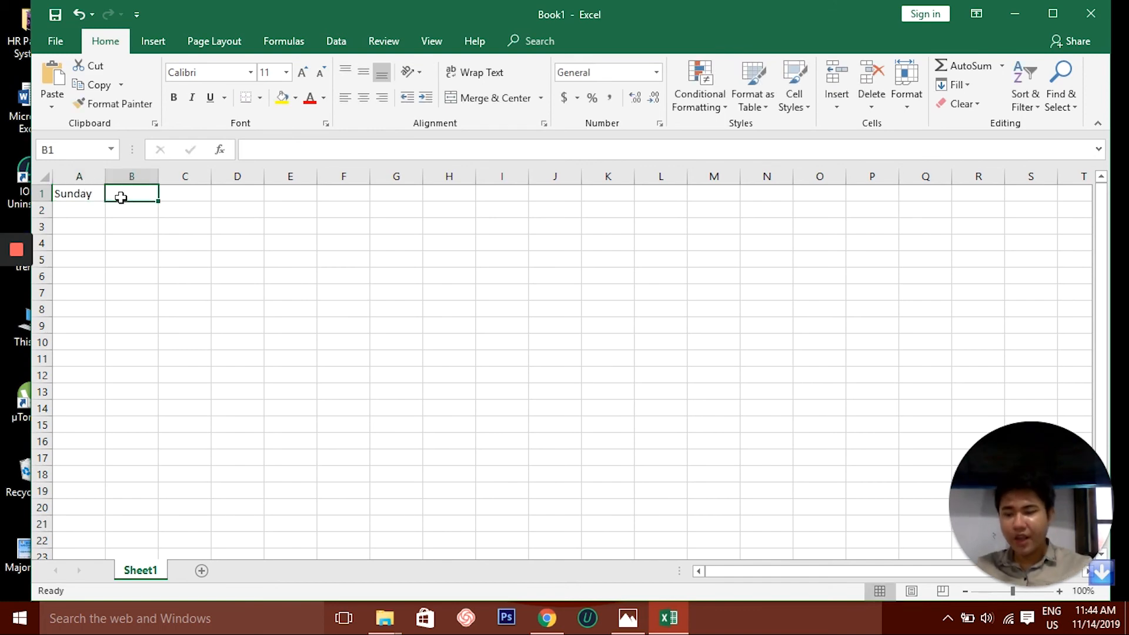
{"action": "left_click", "coordinate": [85, 193]}
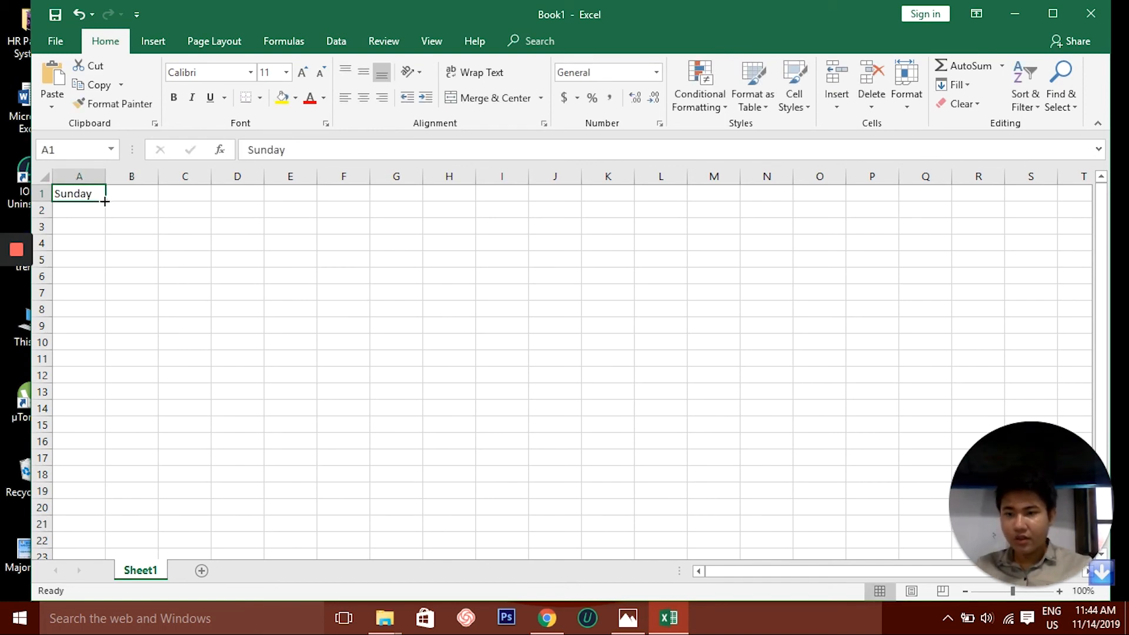
{"action": "left_click_drag", "start_coordinate": [105, 201], "coordinate": [98, 300]}
{"action": "left_click", "coordinate": [126, 193]}
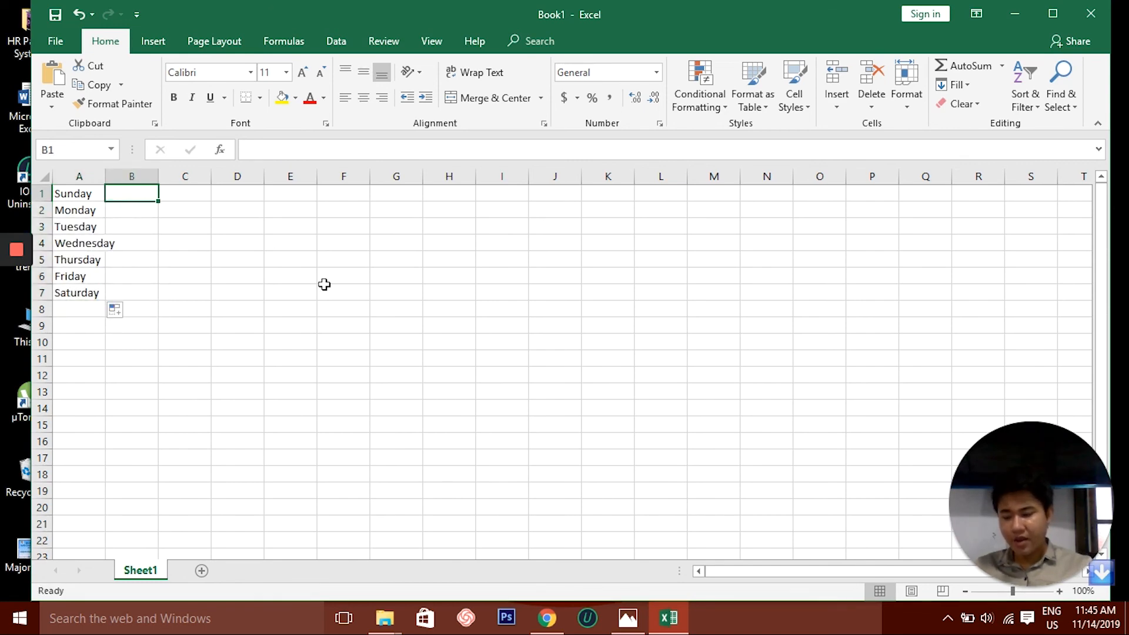
- Copy the weekdays in A1:A7 to column F, starting at cell F1, and clear the copy marquee
{"action": "left_click", "coordinate": [88, 194]}
{"action": "left_click_drag", "start_coordinate": [88, 194], "coordinate": [90, 295]}
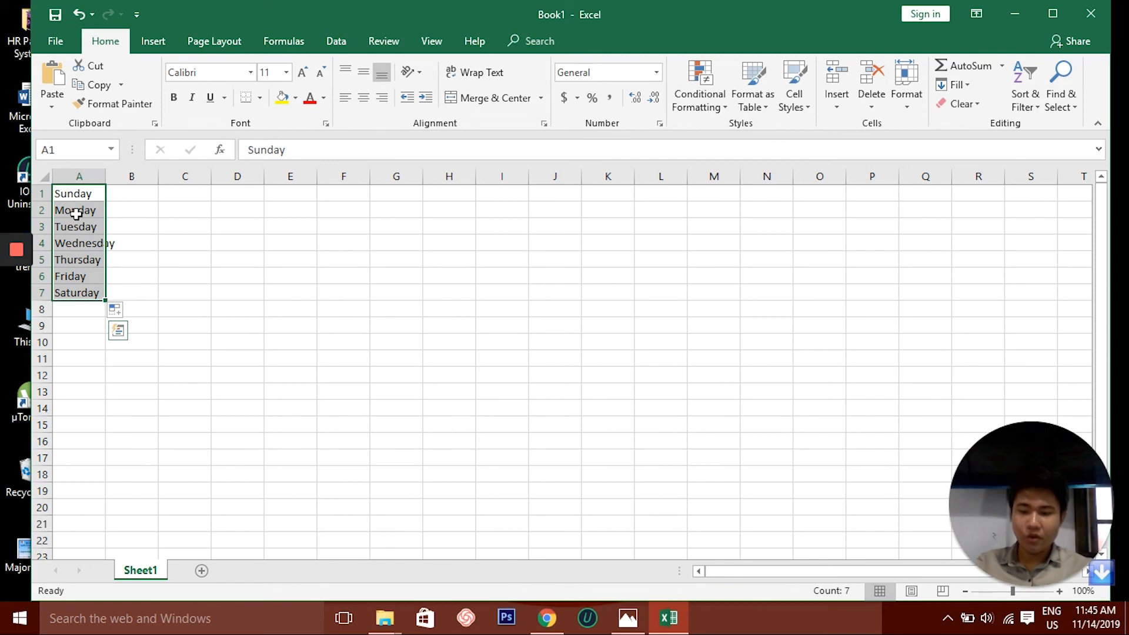
{"action": "key", "text": "ctrl+c"}
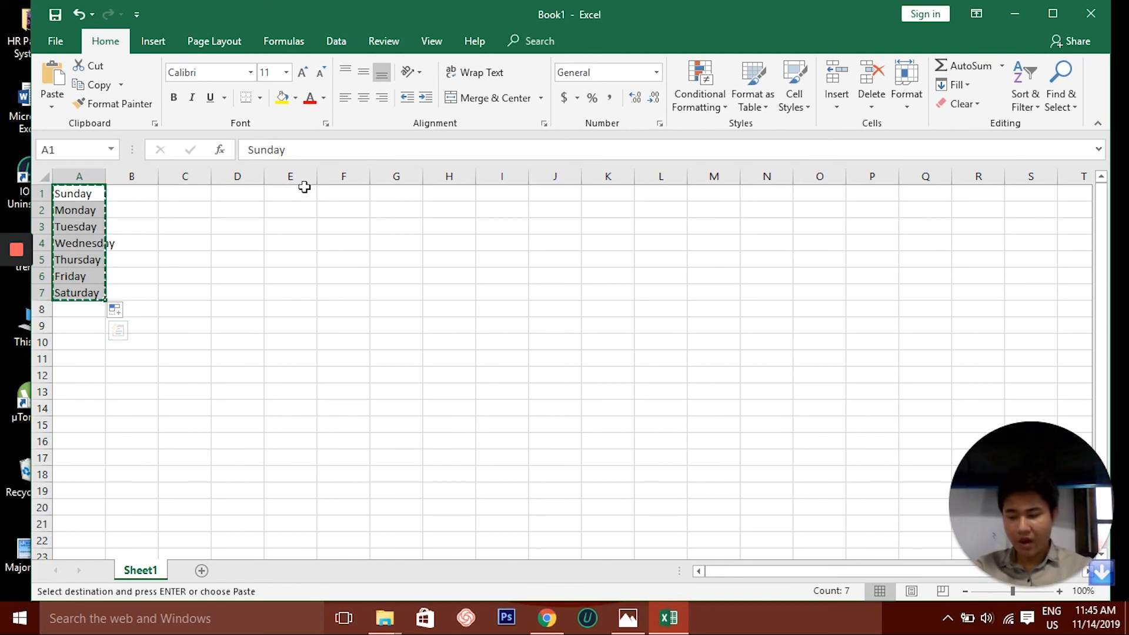
{"action": "left_click", "coordinate": [347, 195]}
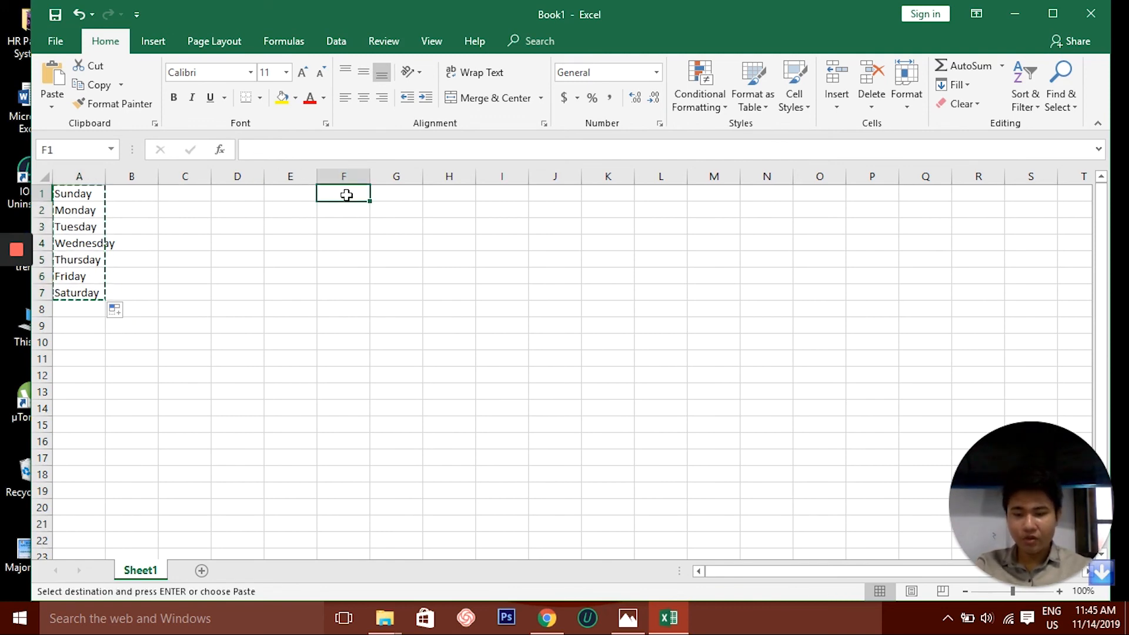
{"action": "key", "text": "ctrl+v"}
{"action": "left_click", "coordinate": [435, 274]}
{"action": "left_click", "coordinate": [431, 209]}
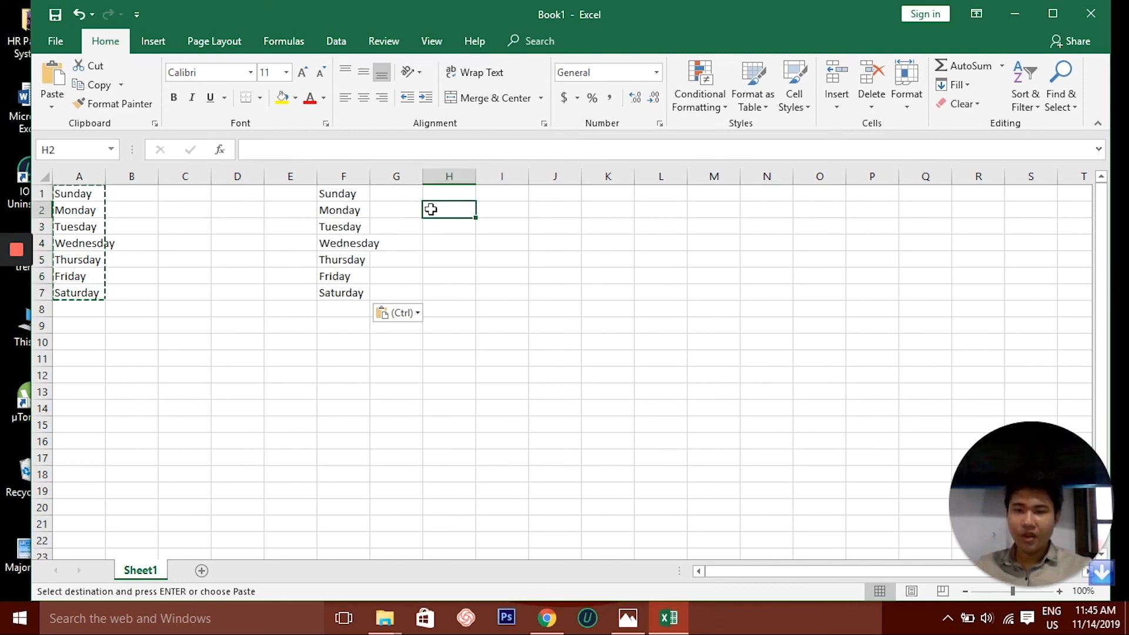
{"action": "key", "text": "Escape"}
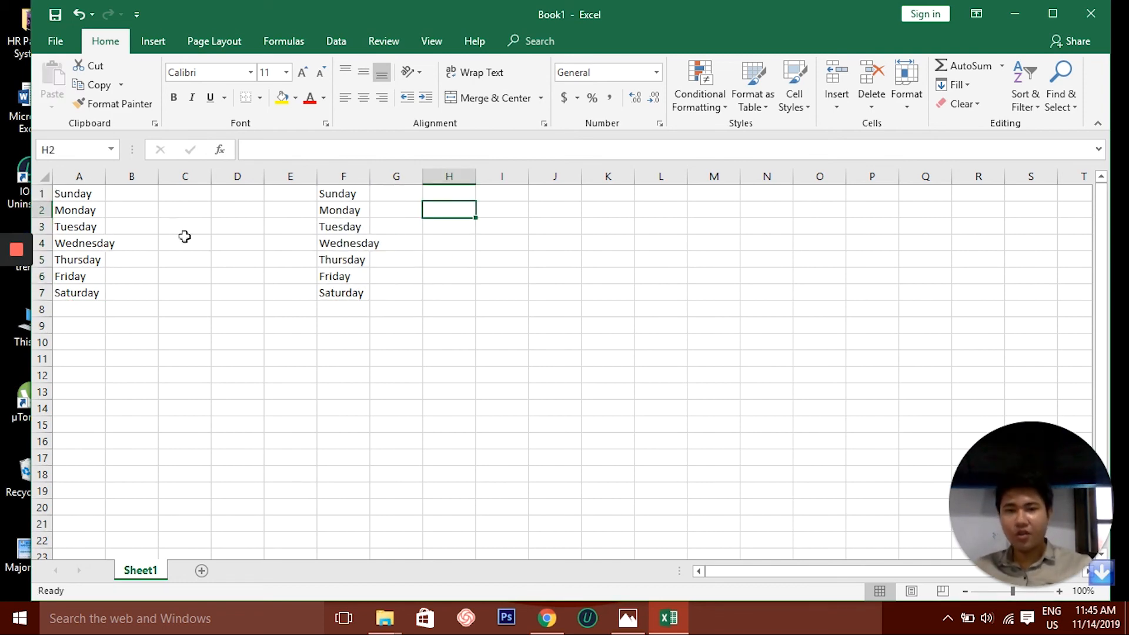
- Save the new workbook as Ch2 Ex in the Documents folder
{"action": "left_click", "coordinate": [56, 42]}
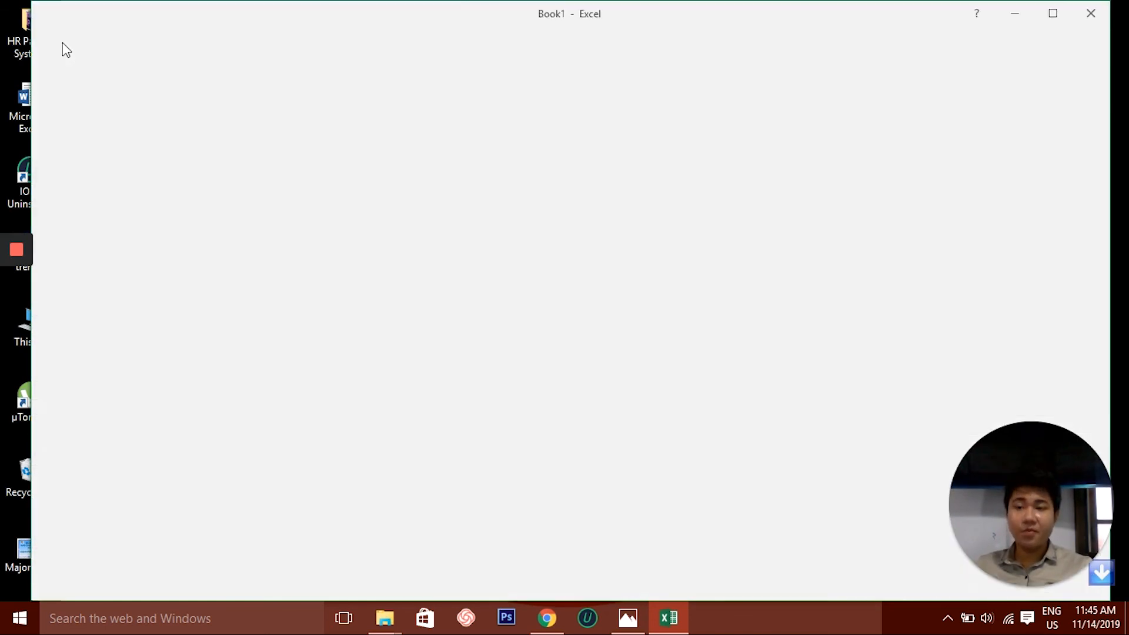
{"action": "left_click", "coordinate": [61, 207]}
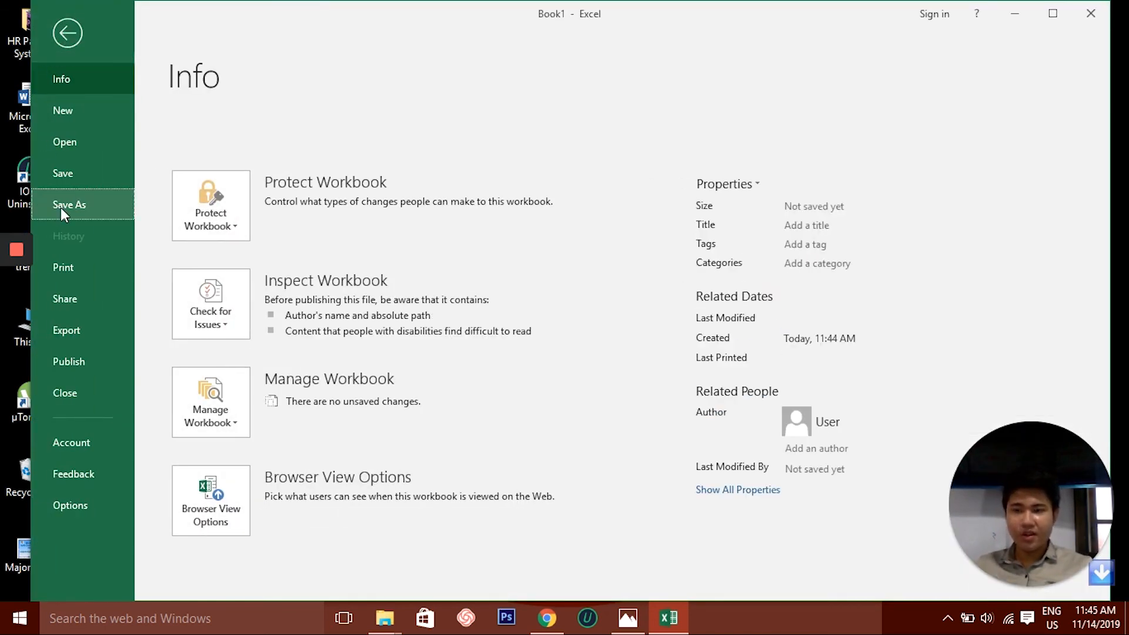
{"action": "left_click", "coordinate": [254, 314]}
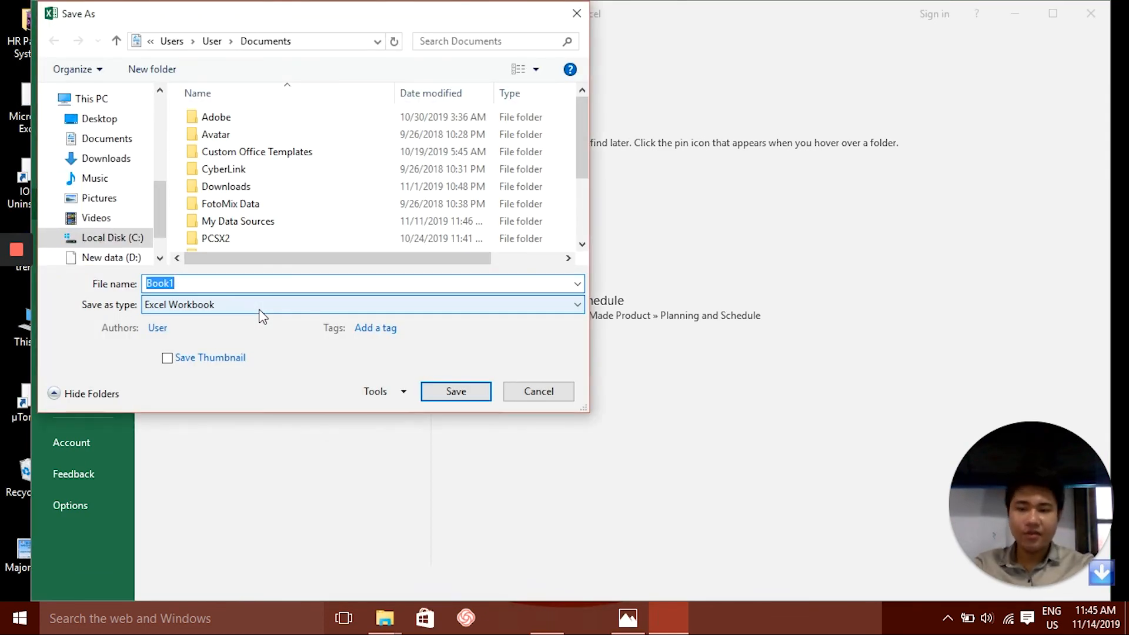
{"action": "type", "text": "Ch"}
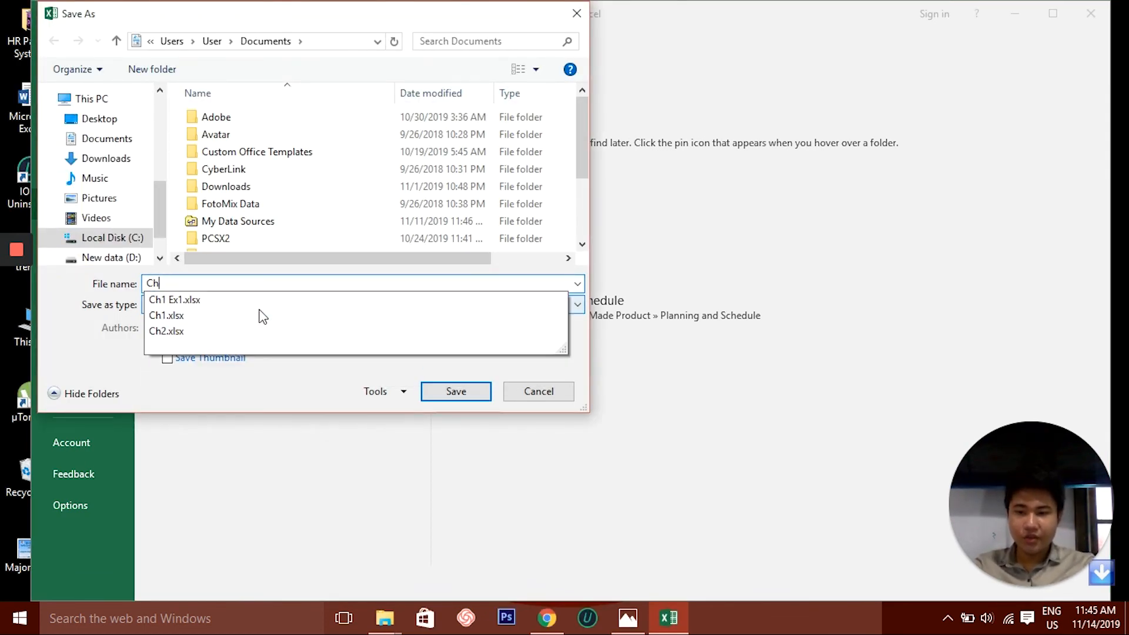
{"action": "type", "text": "2 Ex"}
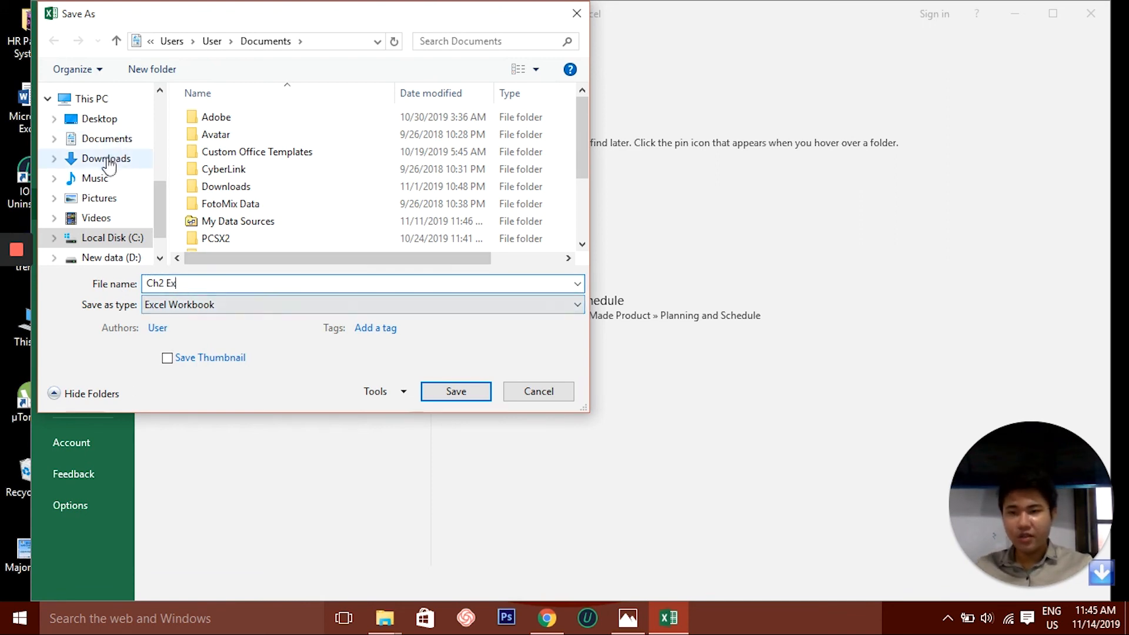
{"action": "left_click", "coordinate": [106, 138]}
{"action": "left_click", "coordinate": [459, 394]}
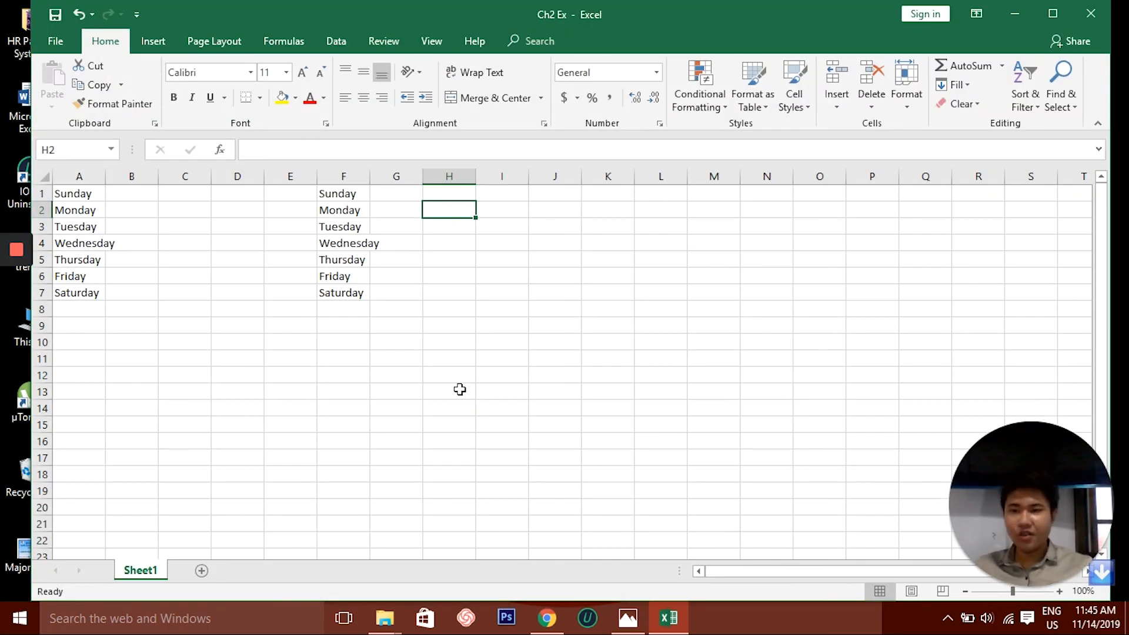
{"action": "left_click_drag", "start_coordinate": [68, 194], "coordinate": [77, 292]}
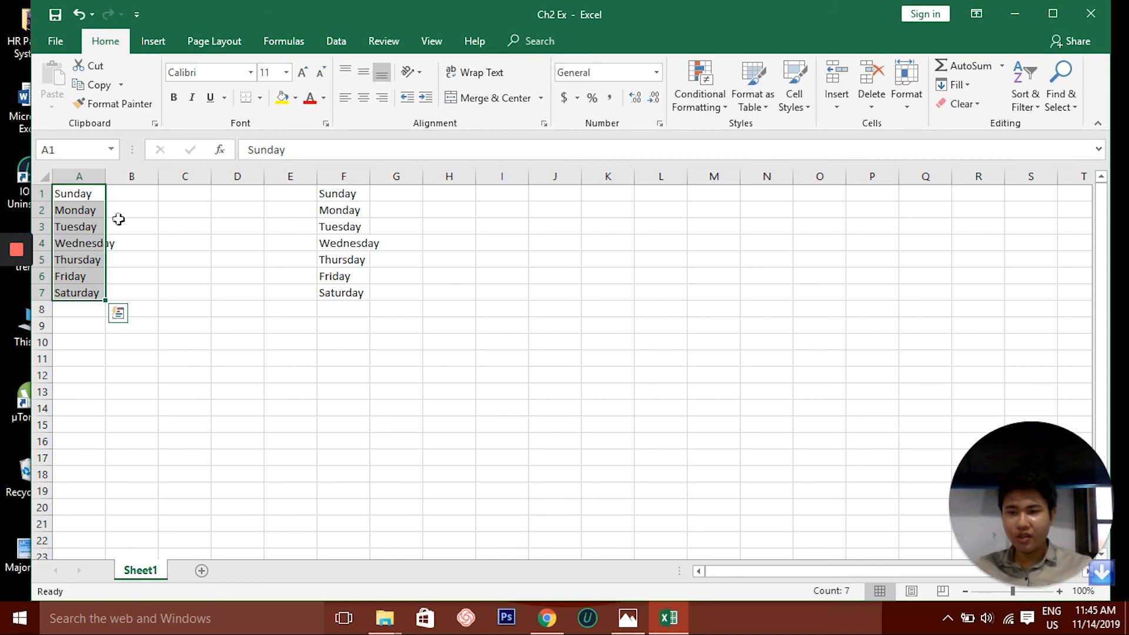
{"action": "left_click_drag", "start_coordinate": [353, 194], "coordinate": [351, 293]}
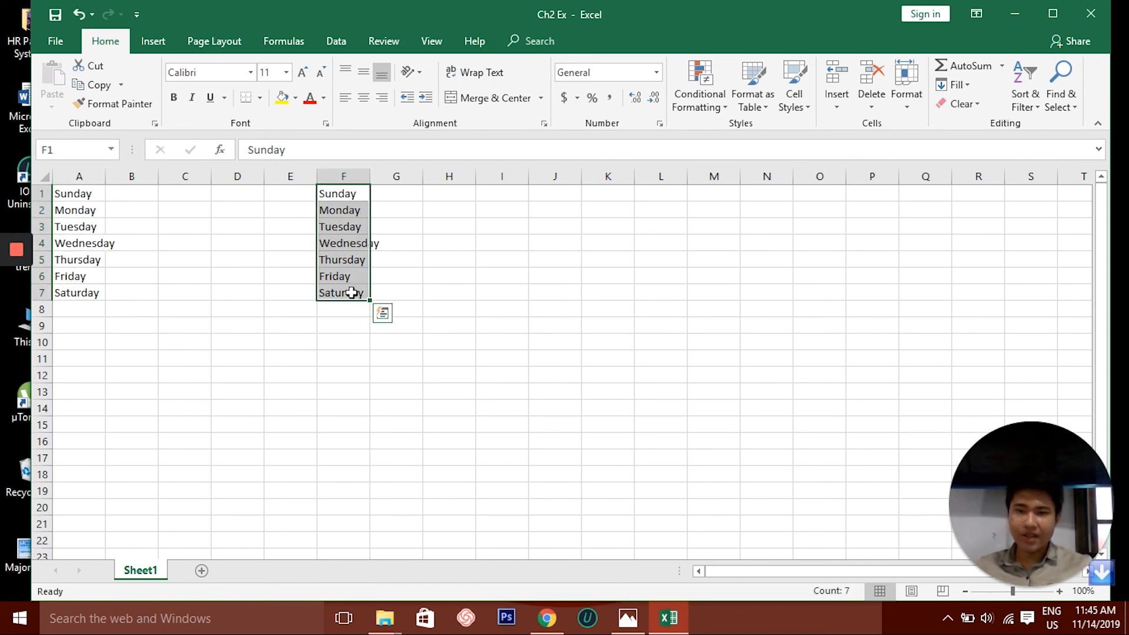